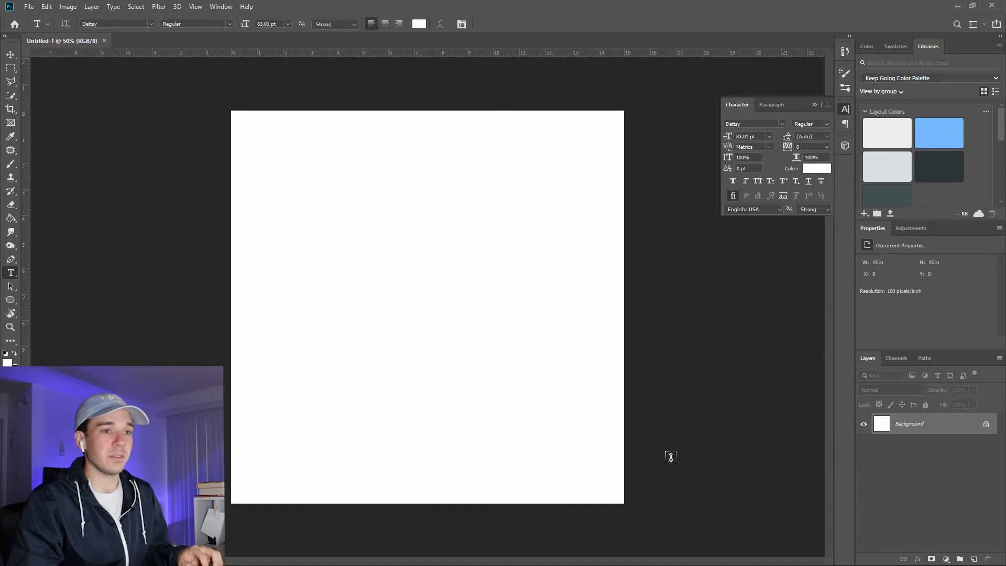
# Step: Draw a white circle about 1332 px in diameter on the canvas with the Ellipse tool
pyautogui.press('v')
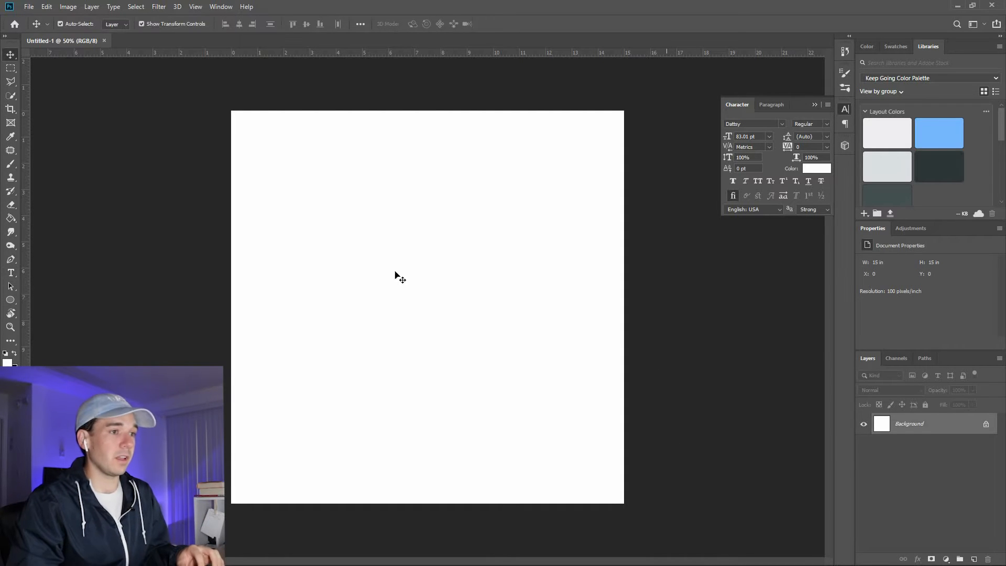
pyautogui.click(15, 298)
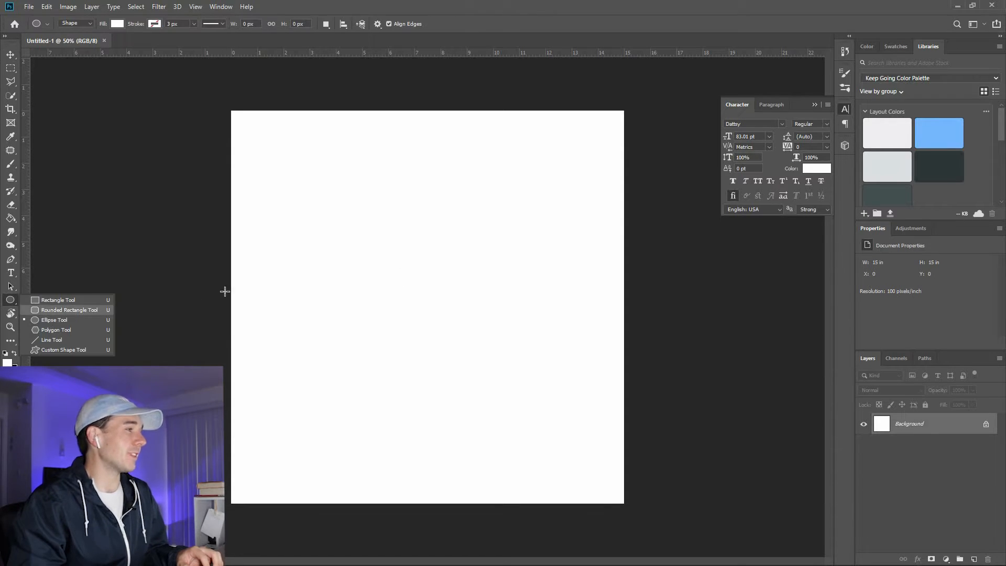
pyautogui.moveTo(274, 147); pyautogui.dragTo(593, 461)
pyautogui.press('v')
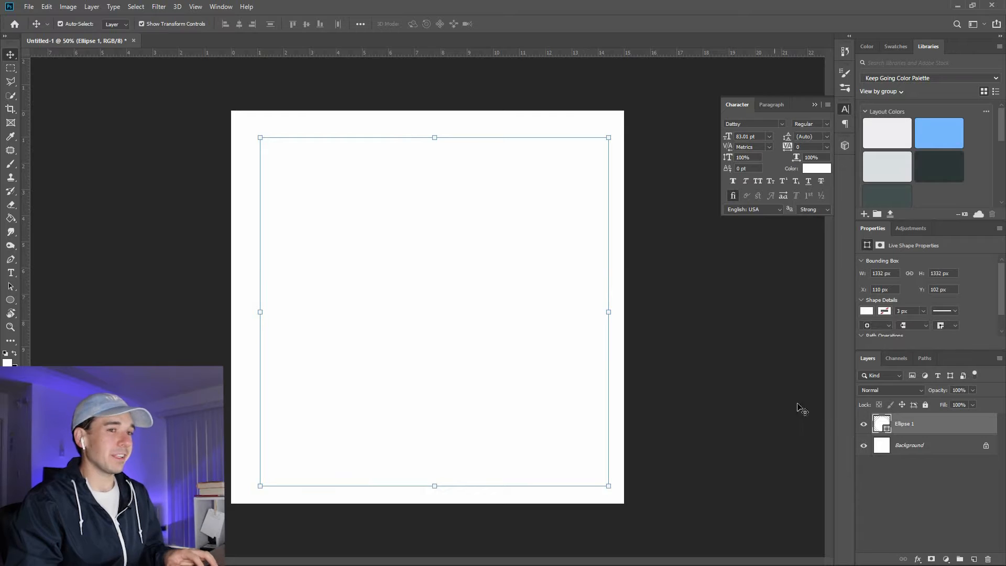
# Step: Center the circle horizontally and vertically on the canvas
pyautogui.hotkey('ctrl', 'a')
pyautogui.click(240, 26)
pyautogui.click(309, 24)
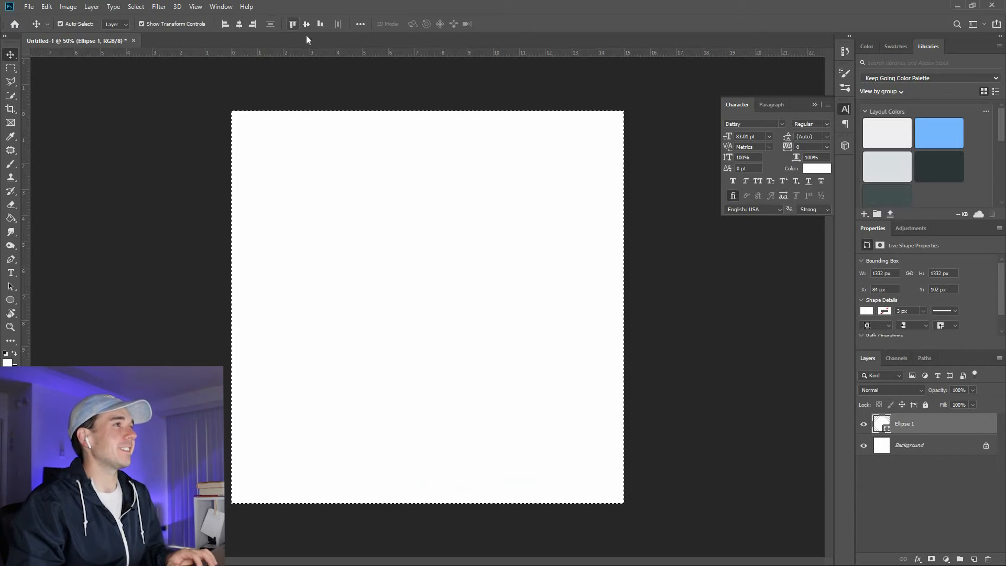
pyautogui.hotkey('ctrl', 'd')
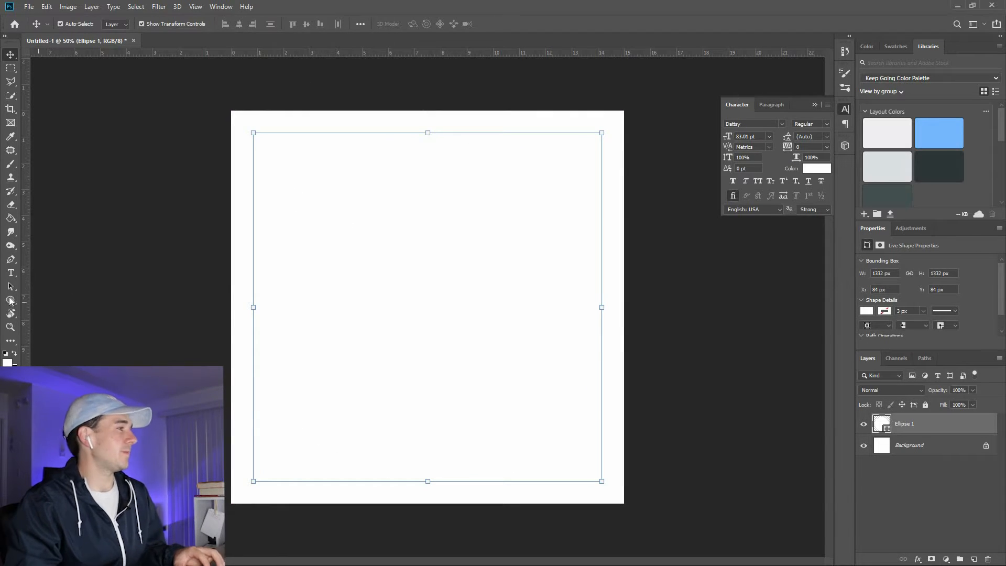
# Step: Hide the Background layer behind the white circle
pyautogui.press('u')
pyautogui.click(116, 23)
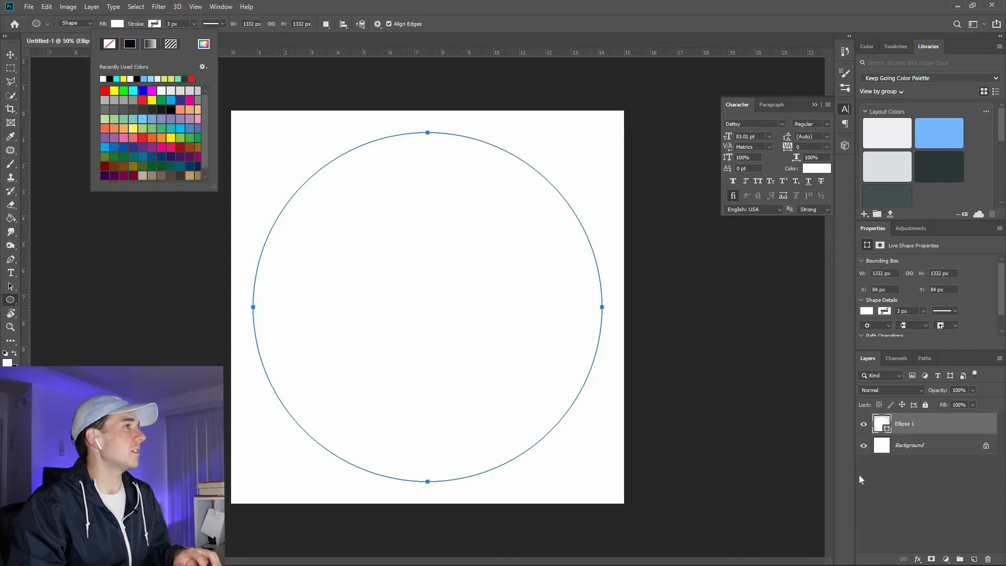
pyautogui.click(863, 446)
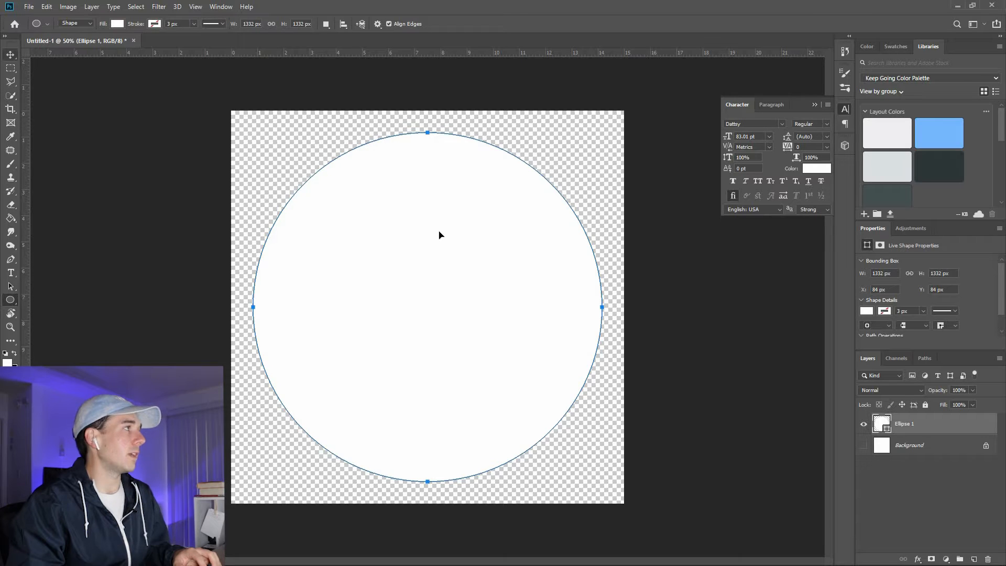
# Step: Enlarge the circle proportionally from its center to about 14.46 in across
pyautogui.press('v')
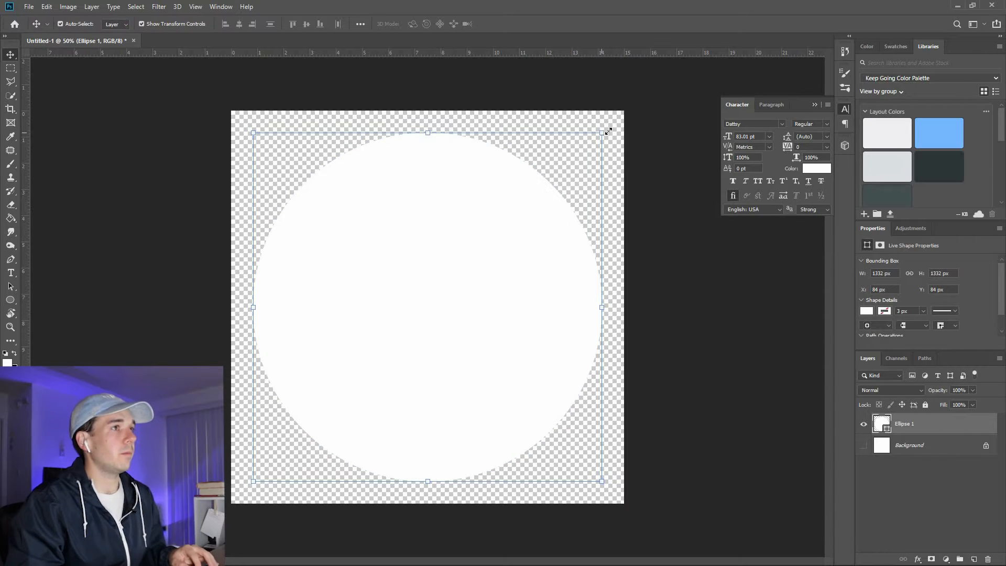
pyautogui.moveTo(617, 125); pyautogui.dragTo(633, 110)
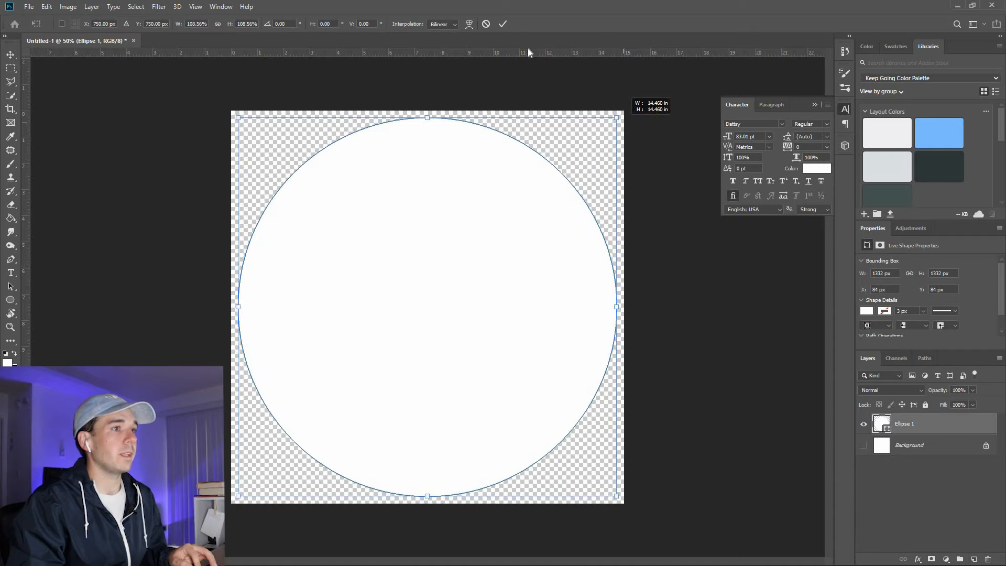
pyautogui.click(507, 24)
# Step: Duplicate the circle and scale the copy from its center to about 95.3%
pyautogui.click(484, 241)
pyautogui.click(485, 241)
pyautogui.hotkey('ctrl', 'j')
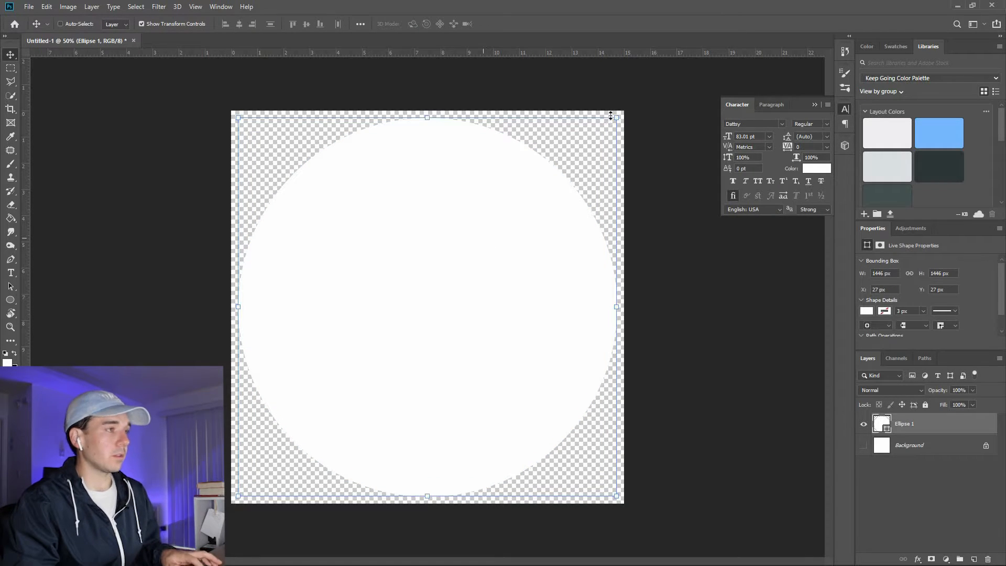
pyautogui.moveTo(618, 118); pyautogui.dragTo(608, 127)
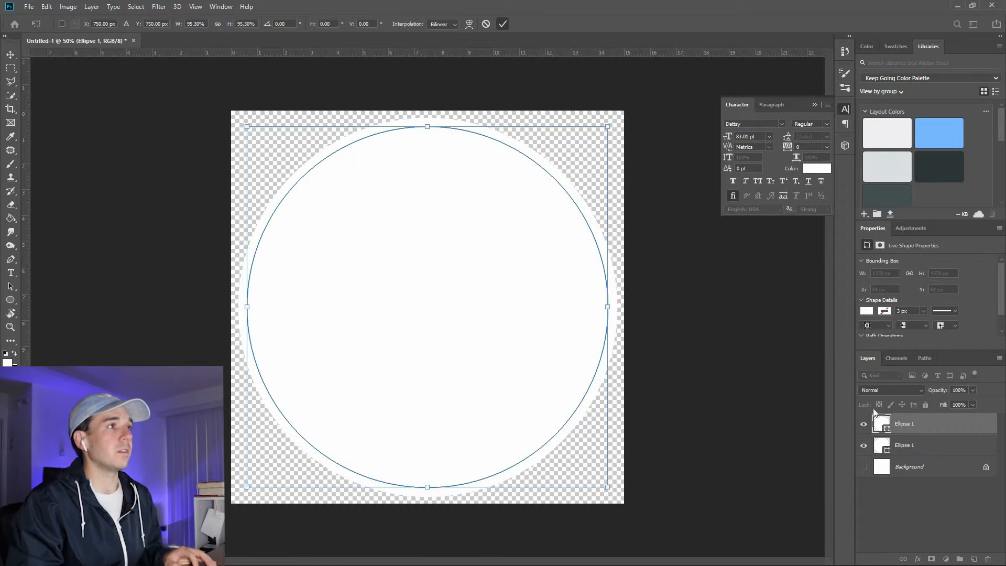
pyautogui.press('Return')
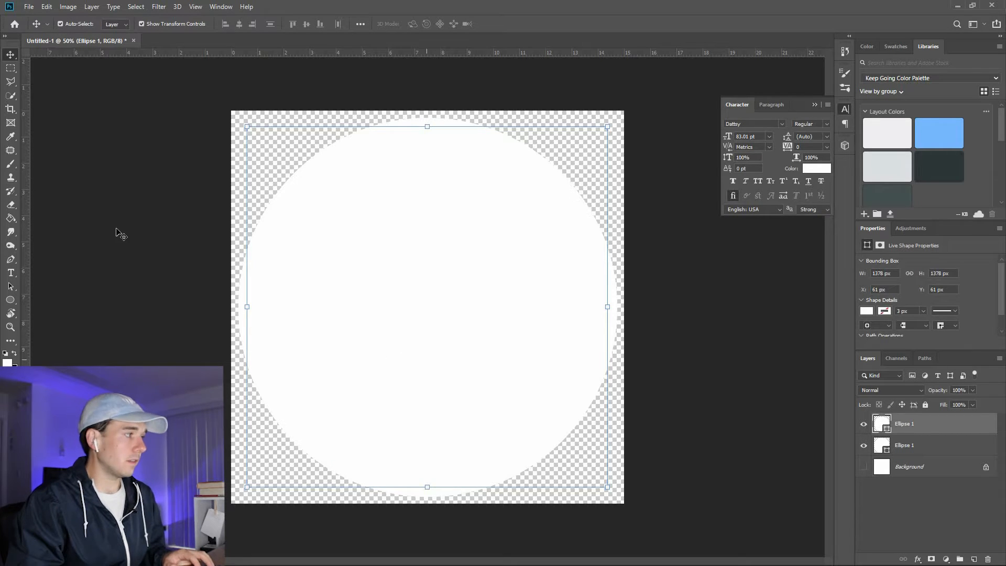
# Step: Switch to the Flat UI Colors Russian Palette in the browser and copy the Sawtooth Aak color code
pyautogui.click(10, 302)
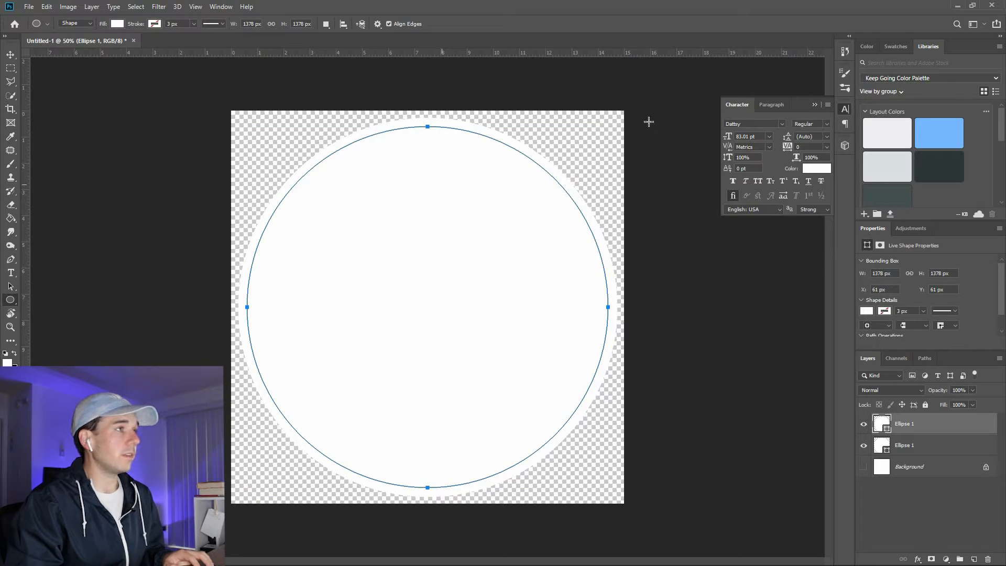
pyautogui.click(118, 25)
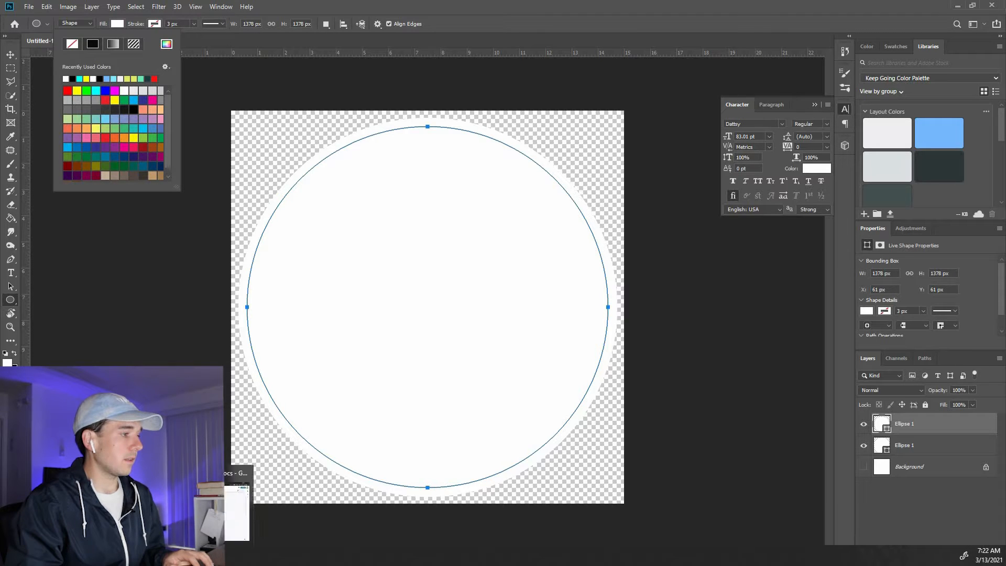
pyautogui.click(199, 556)
pyautogui.click(210, 7)
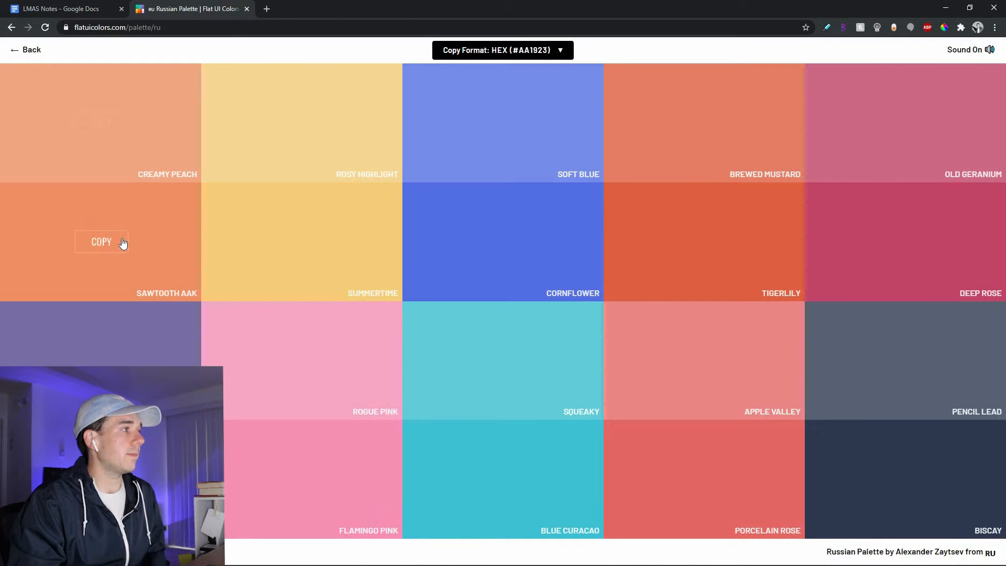
pyautogui.click(92, 247)
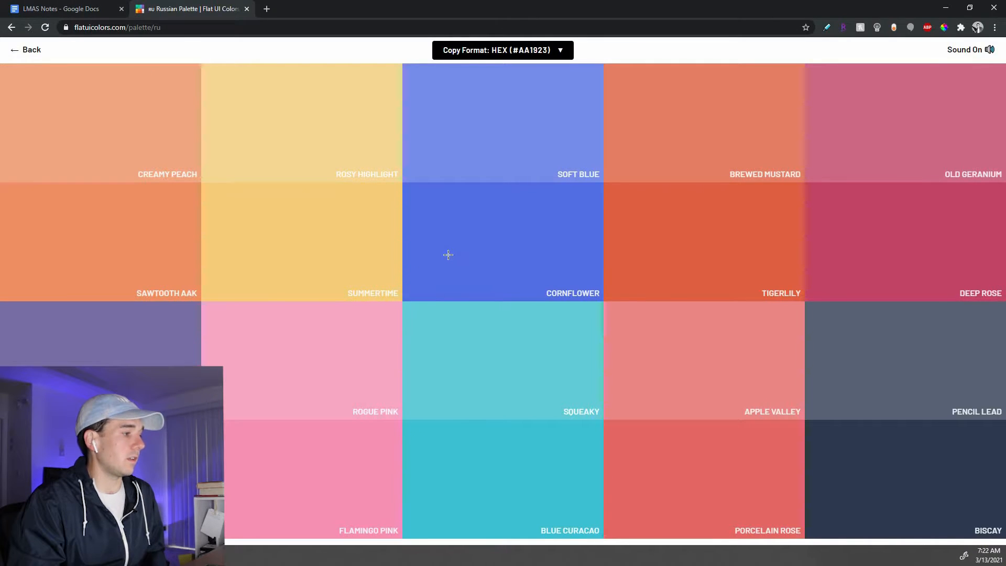
# Step: Return to Photoshop and set the smaller circle's fill color to #f19066
pyautogui.hotkey('alt', 'Tab')
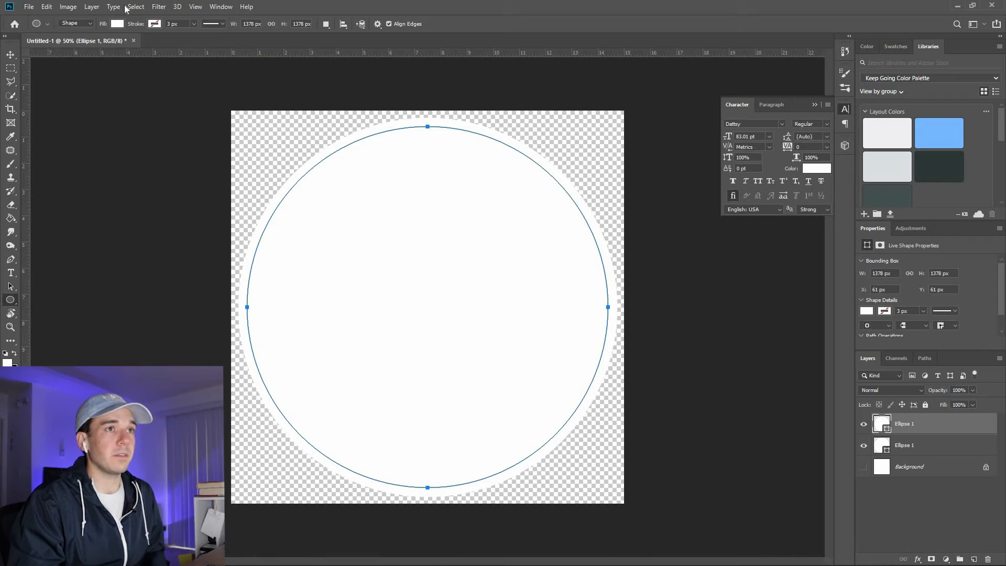
pyautogui.click(117, 24)
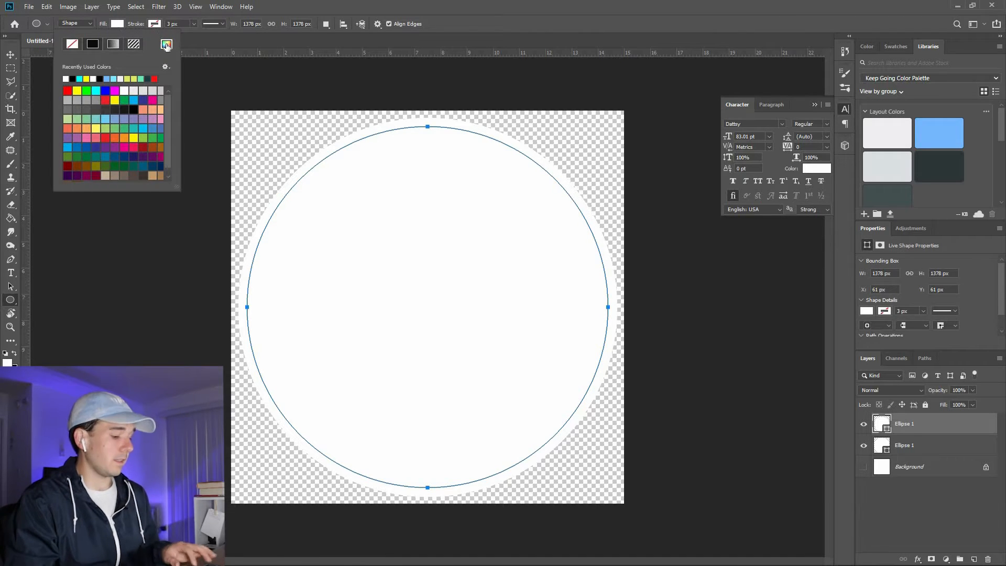
pyautogui.click(166, 44)
pyautogui.write('#f19066')
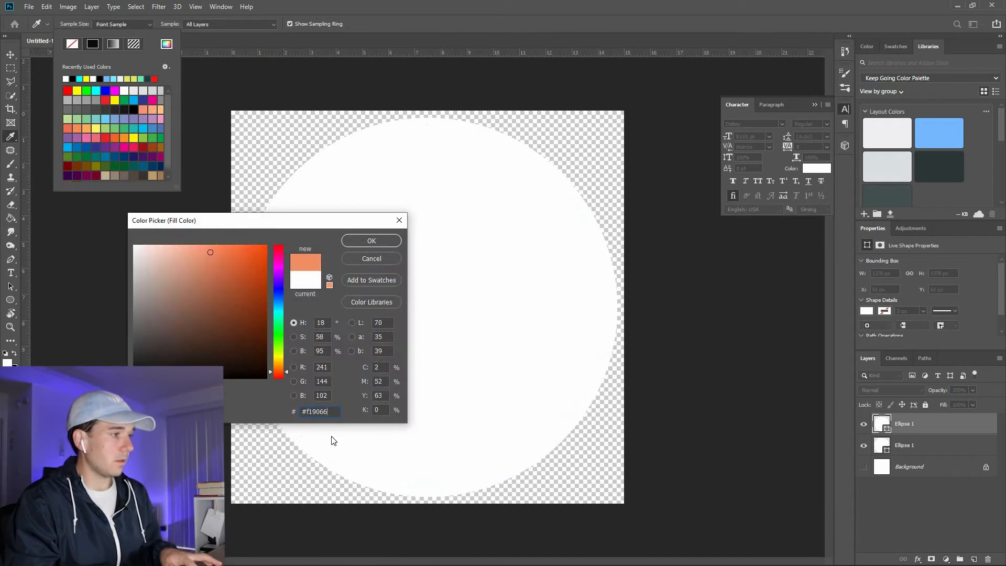
pyautogui.click(361, 240)
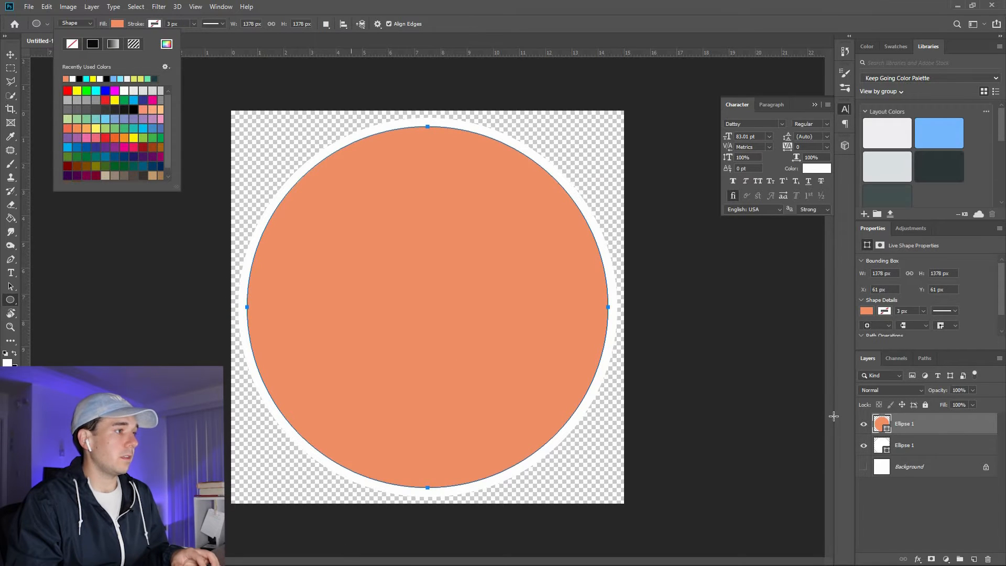
# Step: Duplicate the orange circle and copy the Summertime color code from the browser's Russian Palette
pyautogui.click(898, 430)
pyautogui.hotkey('ctrl', 'j')
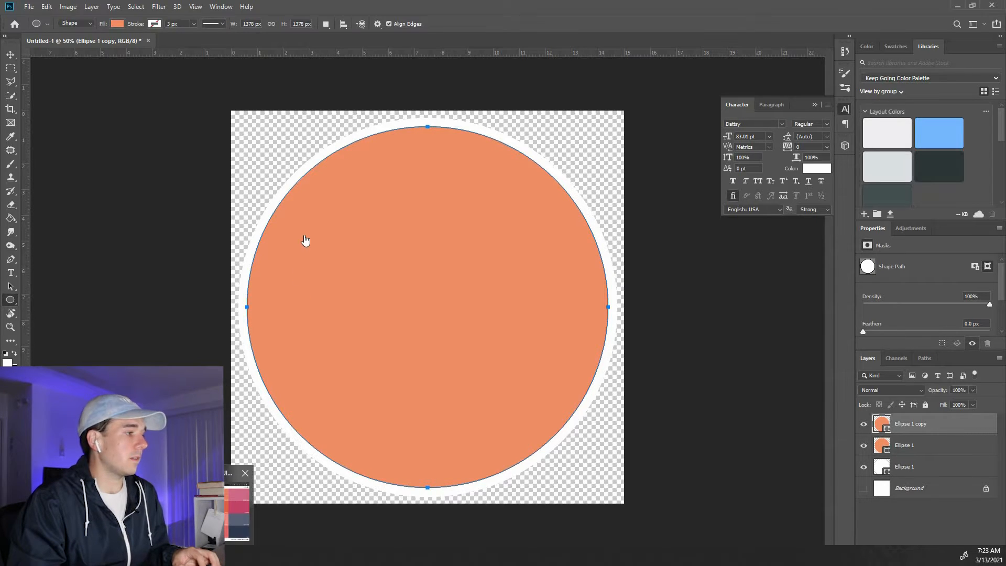
pyautogui.click(268, 557)
pyautogui.click(303, 242)
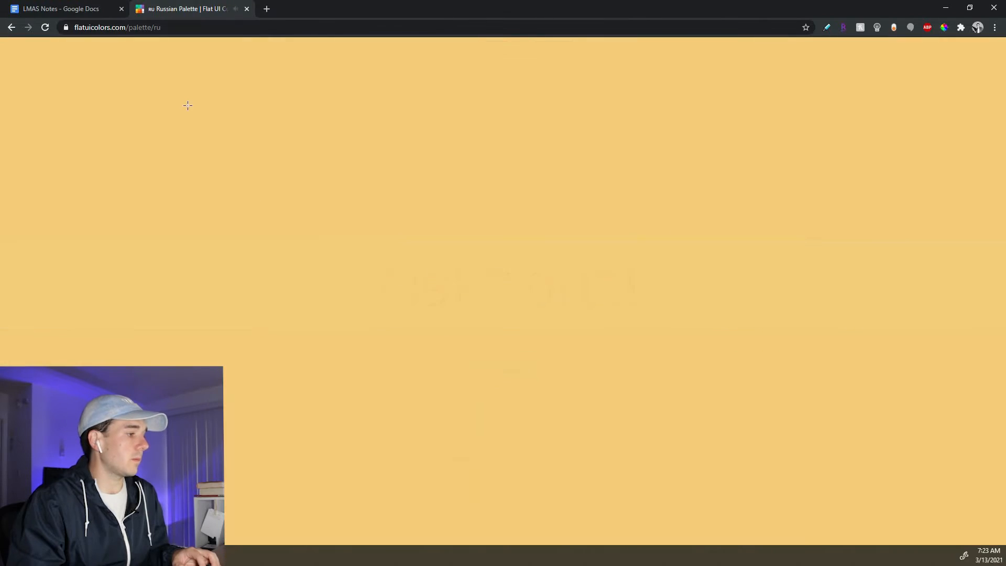
# Step: Back in Photoshop, set the duplicated circle's fill color to #f5cd79
pyautogui.hotkey('alt', 'Tab')
pyautogui.click(118, 23)
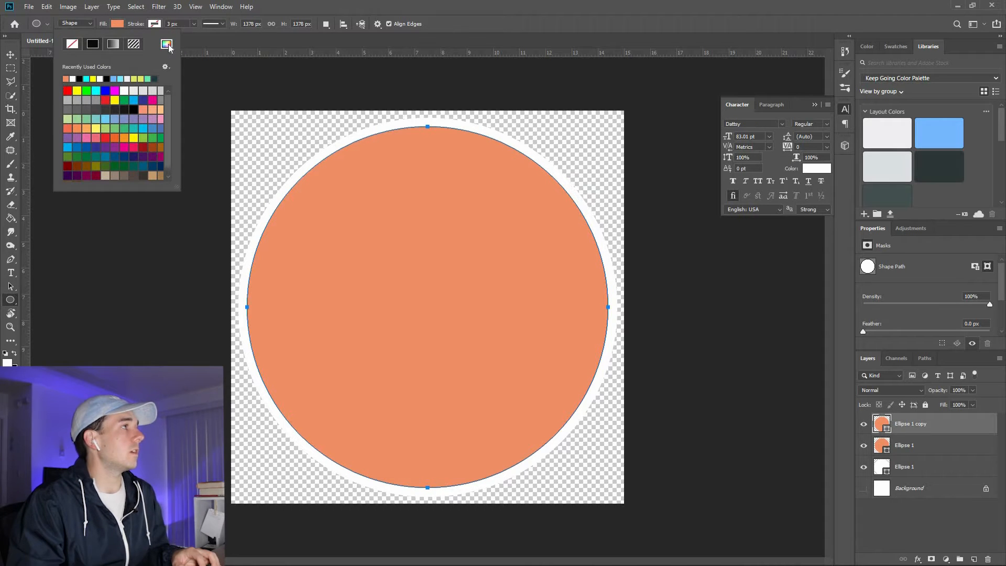
pyautogui.click(166, 44)
pyautogui.write('f7d794')
pyautogui.press('Return')
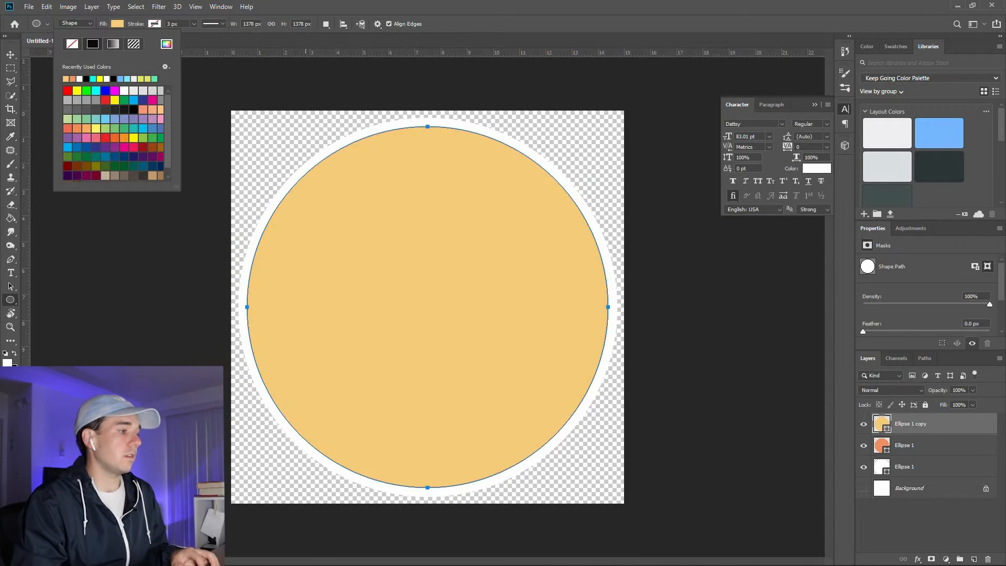
pyautogui.press('Escape')
# Step: Copy the Cornflower color code from the browser palette and duplicate the yellow circle in Photoshop
pyautogui.hotkey('alt', 'Tab')
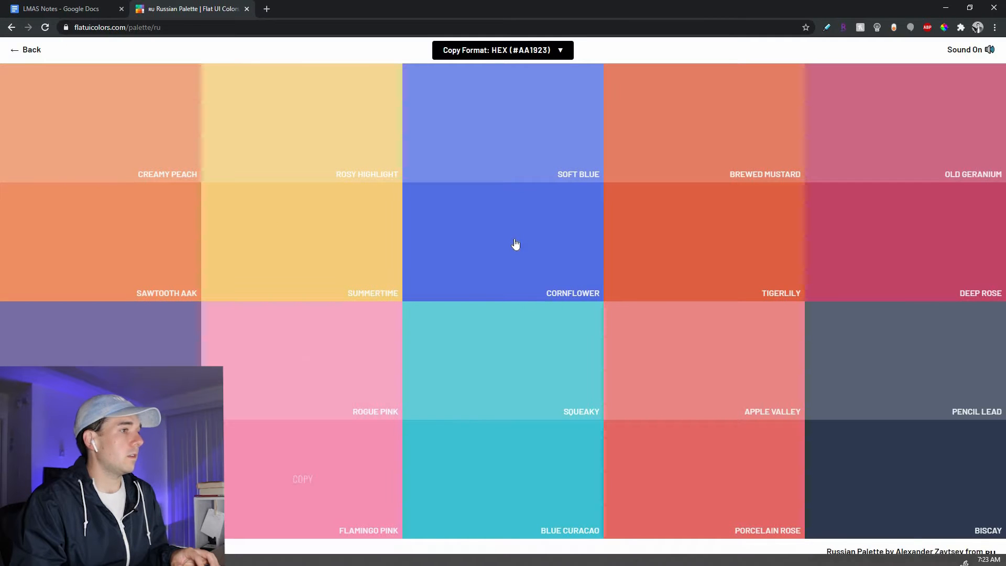
pyautogui.click(515, 244)
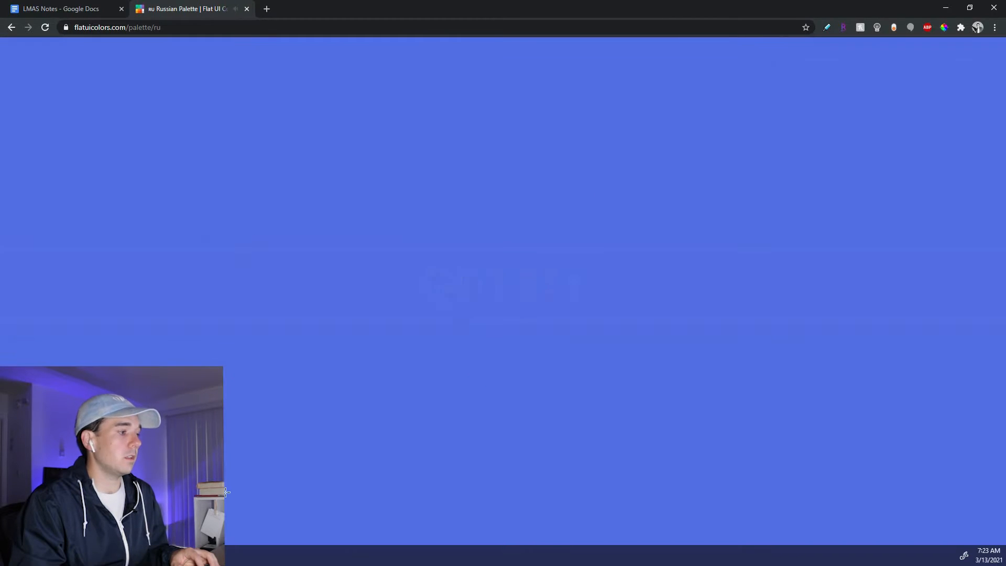
pyautogui.hotkey('alt', 'Tab')
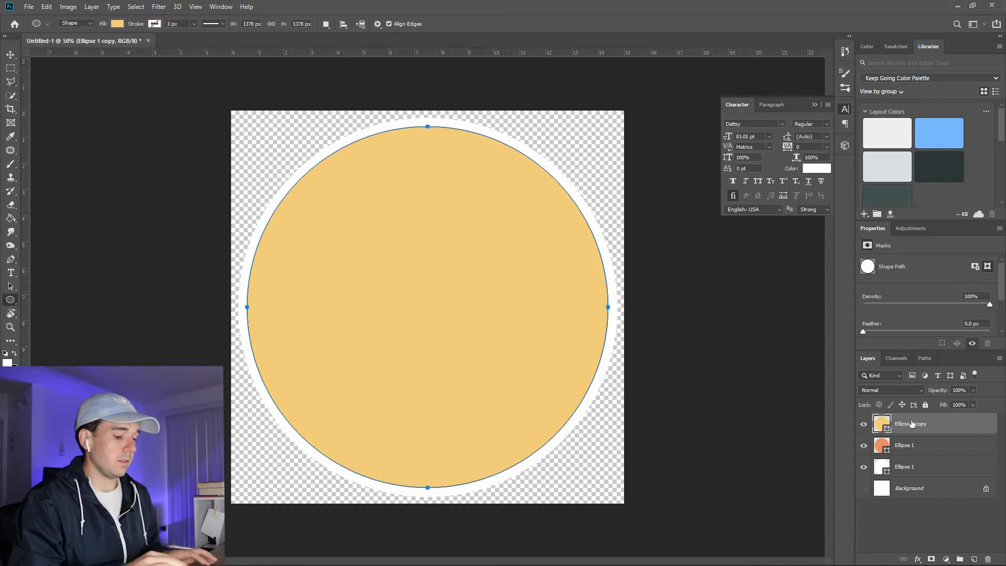
pyautogui.hotkey('ctrl', 'j')
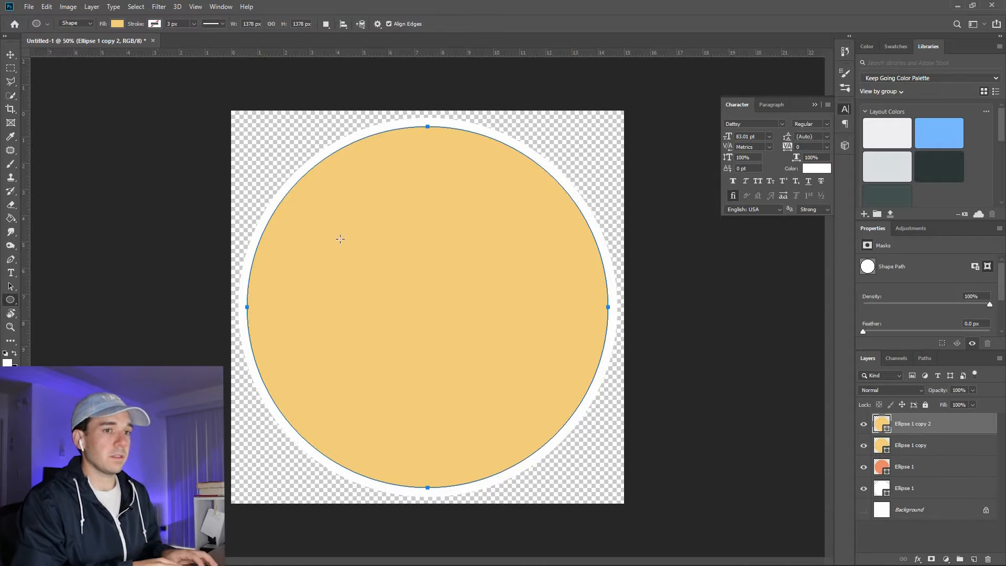
# Step: Fill the newest circle with the copied Cornflower blue and deselect it
pyautogui.click(160, 24)
pyautogui.click(166, 45)
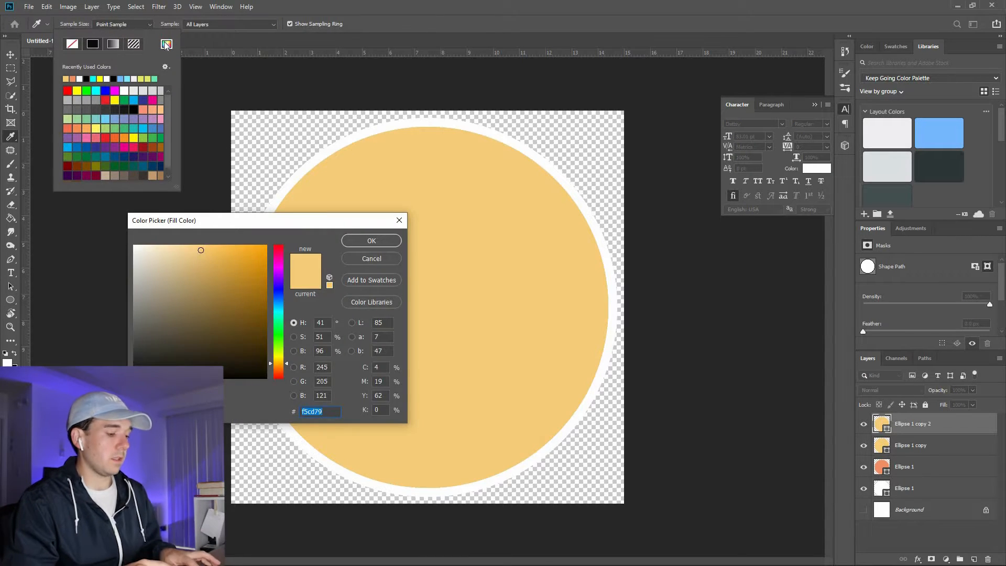
pyautogui.hotkey('ctrl', 'v')
pyautogui.press('Return')
pyautogui.click(8, 55)
pyautogui.click(681, 285)
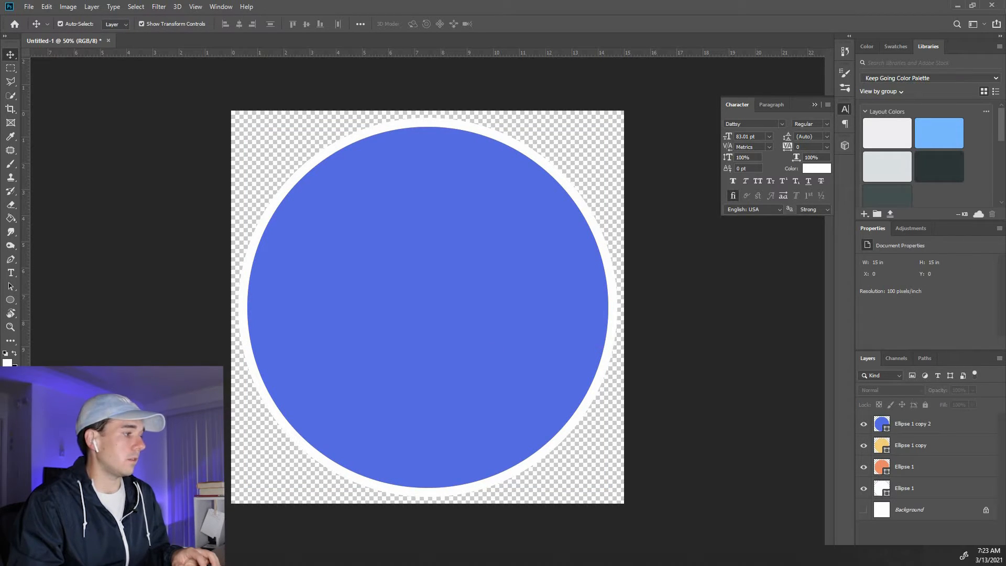
pyautogui.hotkey('alt', 'Tab')
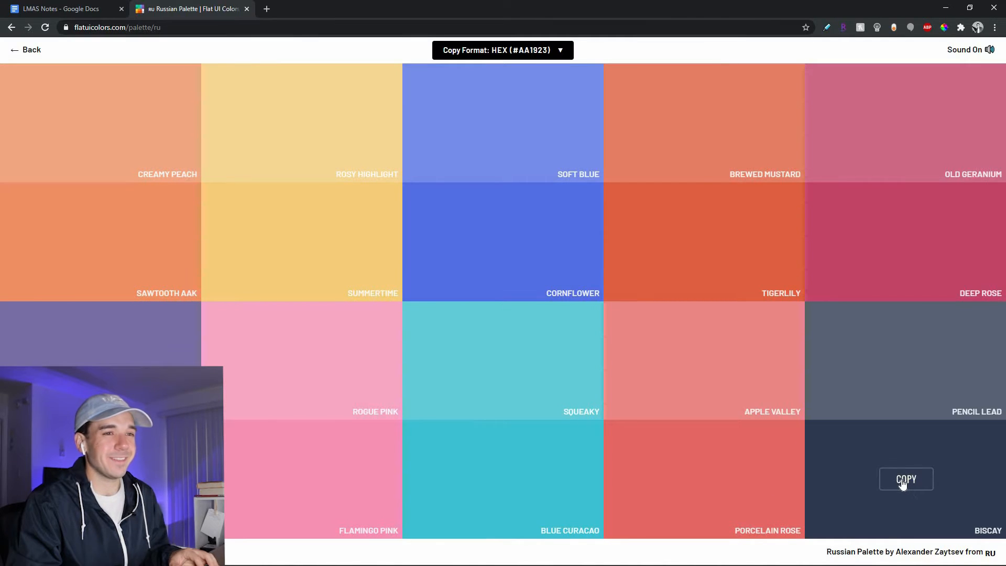
pyautogui.moveTo(261, 565)
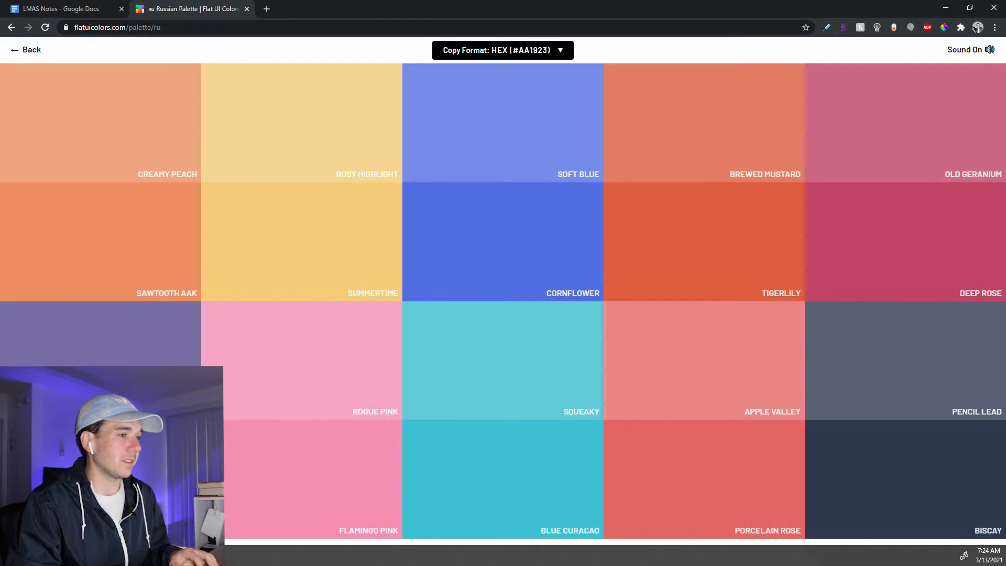
pyautogui.hotkey('alt', 'Tab')
# Step: Offset the blue circle down and to the right, and move the yellow circle about 1.28 in to the left
pyautogui.click(916, 425)
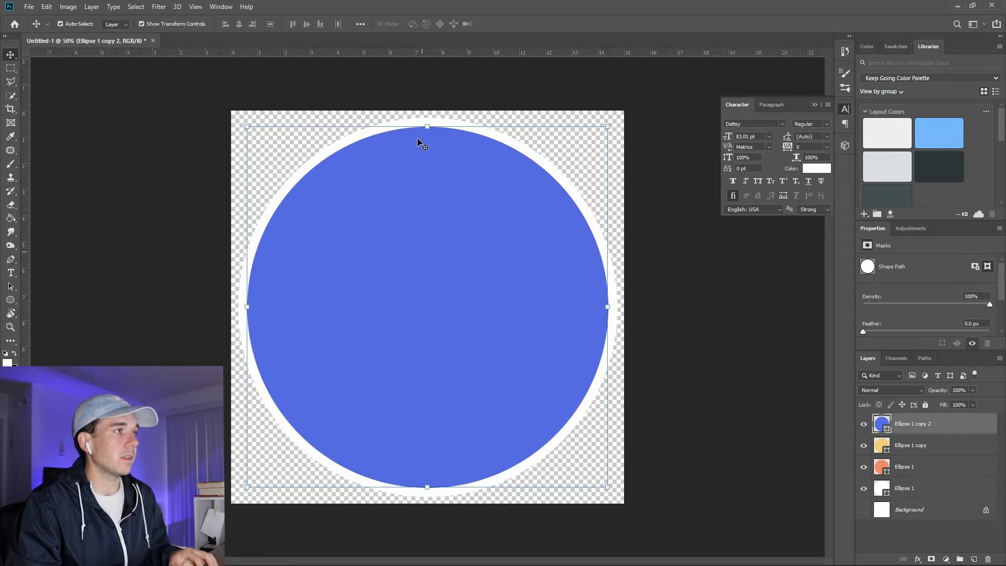
pyautogui.moveTo(422, 252); pyautogui.dragTo(444, 279)
pyautogui.moveTo(428, 137); pyautogui.dragTo(396, 139)
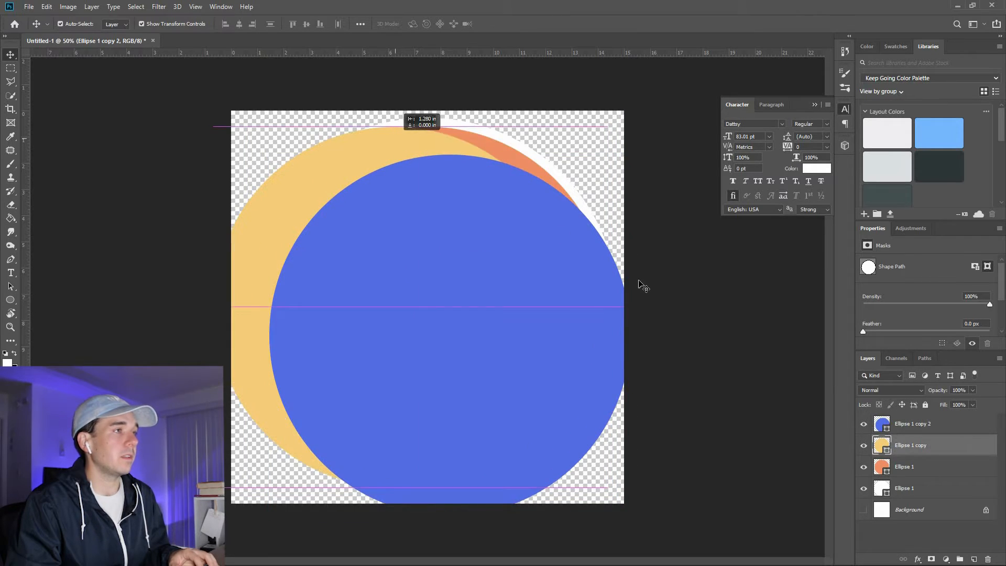
# Step: Switch to the Gradient tool and open its current gradient for editing
pyautogui.click(14, 221)
pyautogui.click(58, 216)
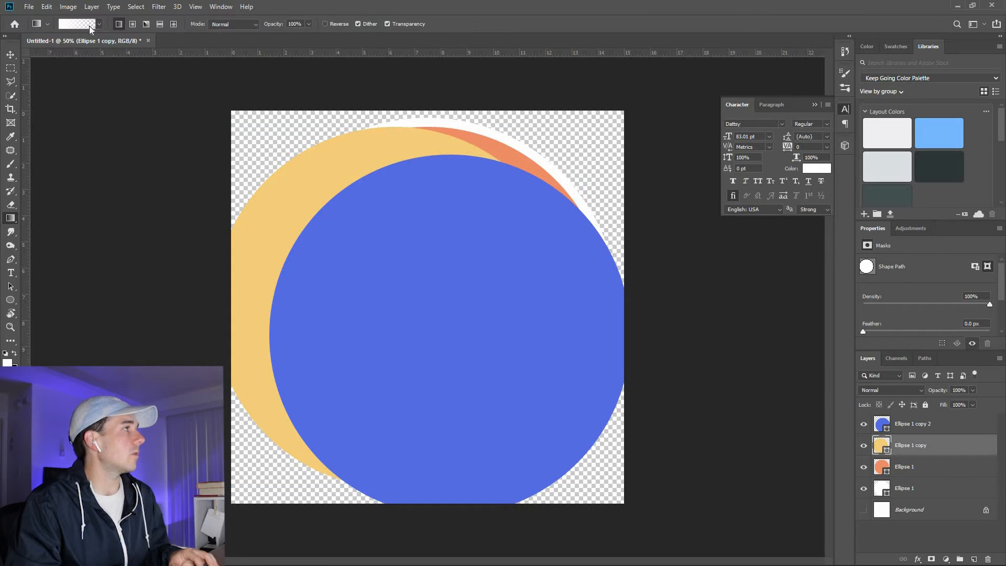
pyautogui.click(77, 23)
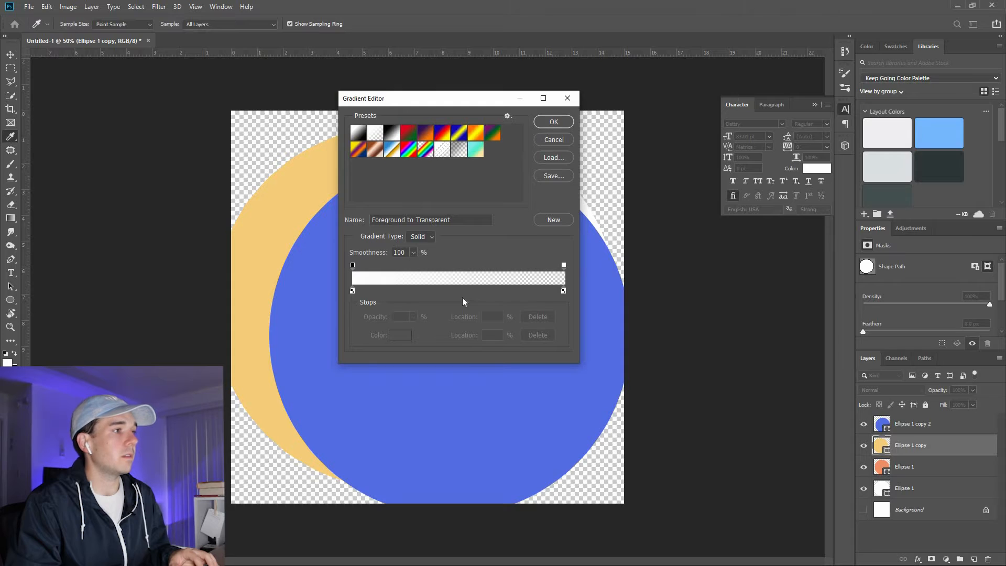
pyautogui.click(465, 291)
pyautogui.click(352, 291)
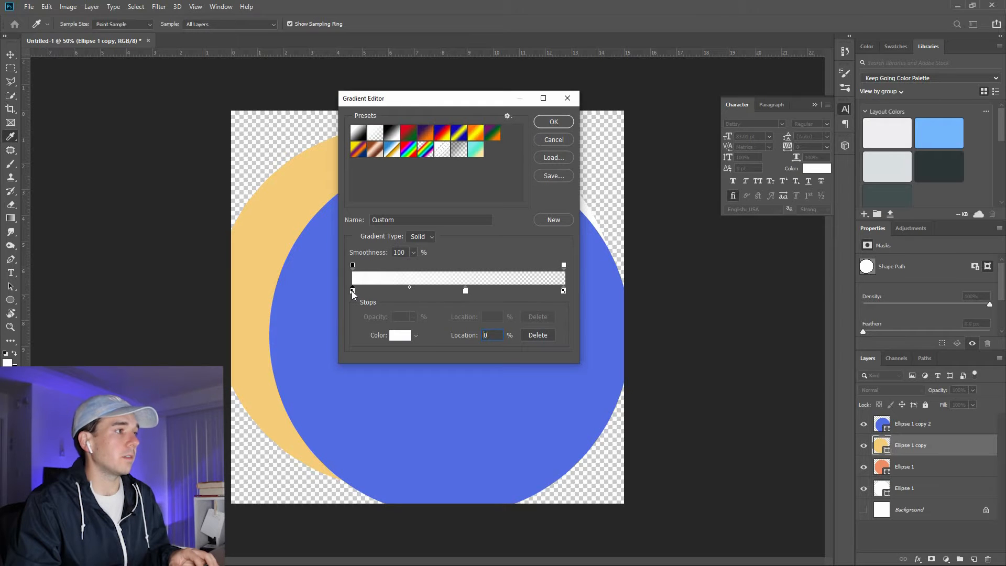
pyautogui.click(461, 426)
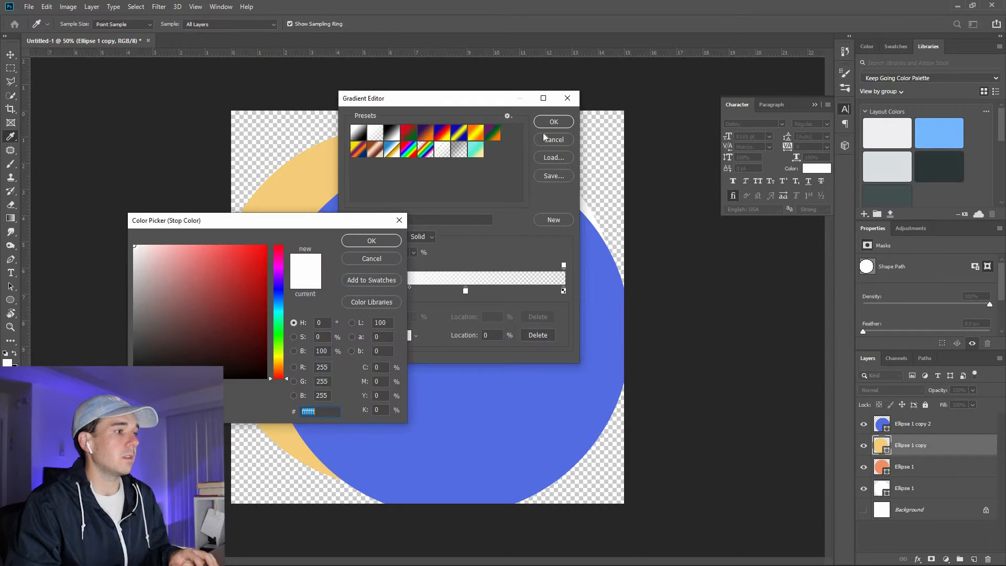
pyautogui.click(390, 244)
pyautogui.click(391, 240)
pyautogui.press('Return')
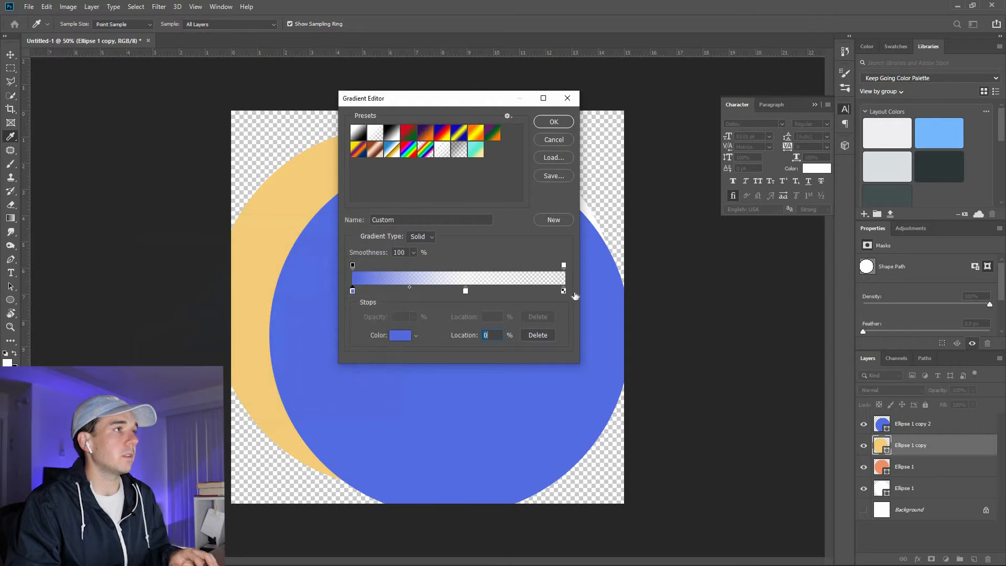
pyautogui.moveTo(446, 101); pyautogui.dragTo(575, 129)
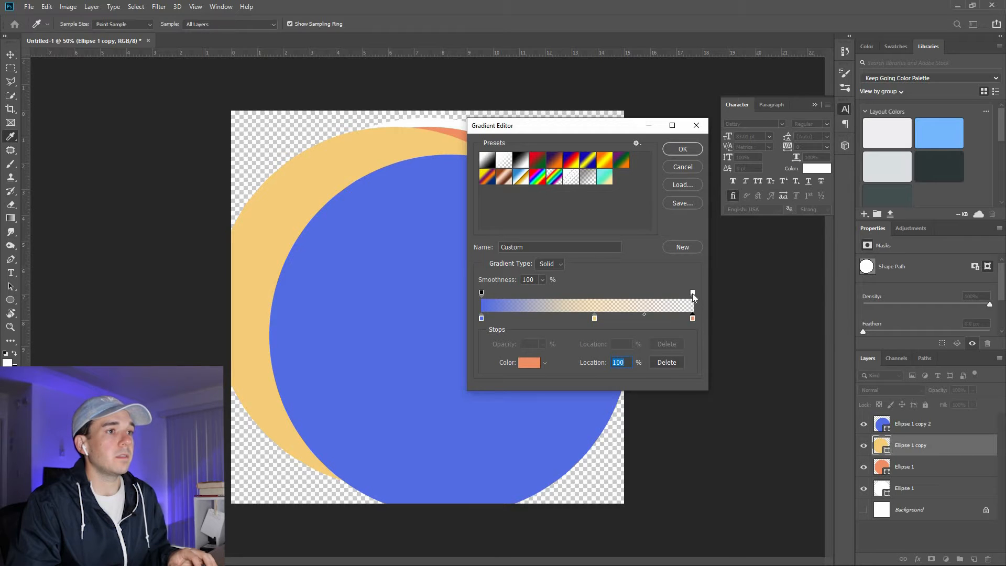
# Step: From the Foreground to Background preset, build a three-stop gradient sampled from the blue, yellow and orange circles, with the yellow stop at 51%
pyautogui.click(490, 162)
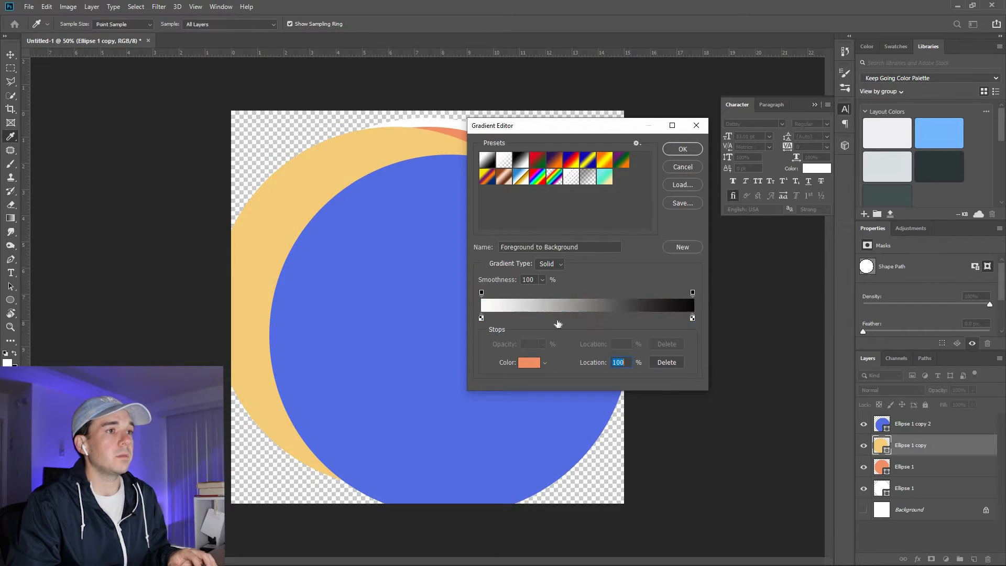
pyautogui.click(481, 323)
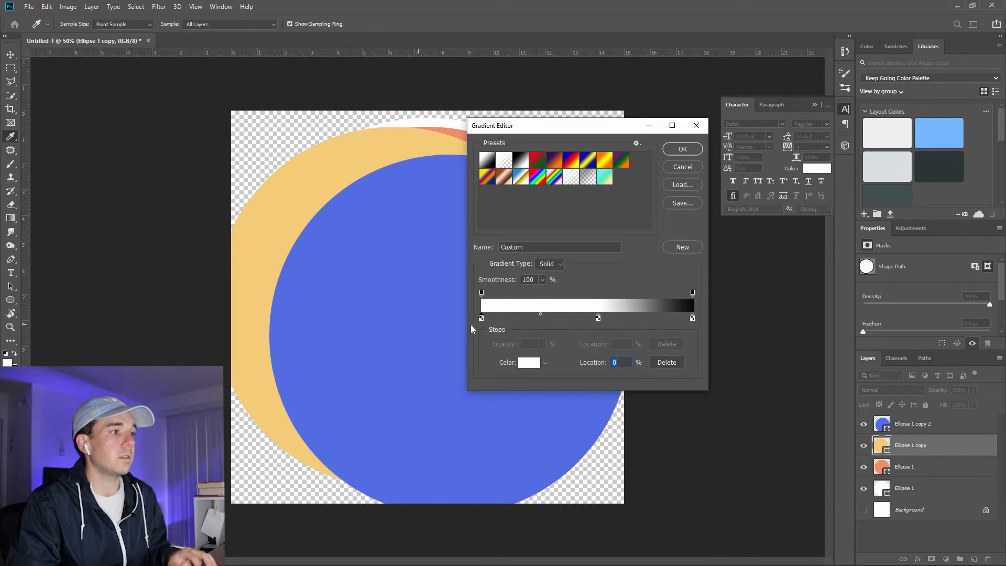
pyautogui.click(427, 327)
pyautogui.click(345, 175)
pyautogui.click(693, 319)
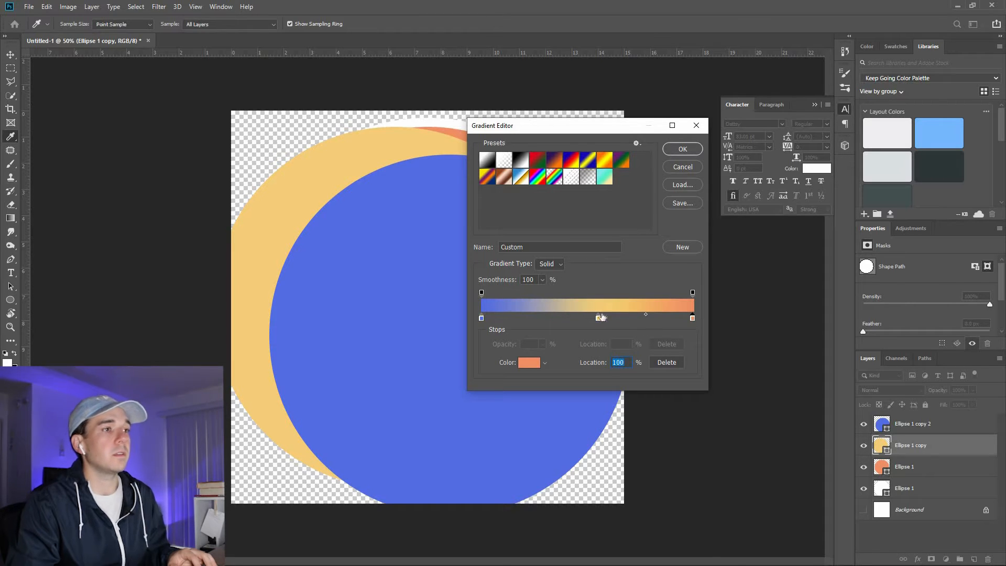
pyautogui.moveTo(598, 318); pyautogui.dragTo(590, 318)
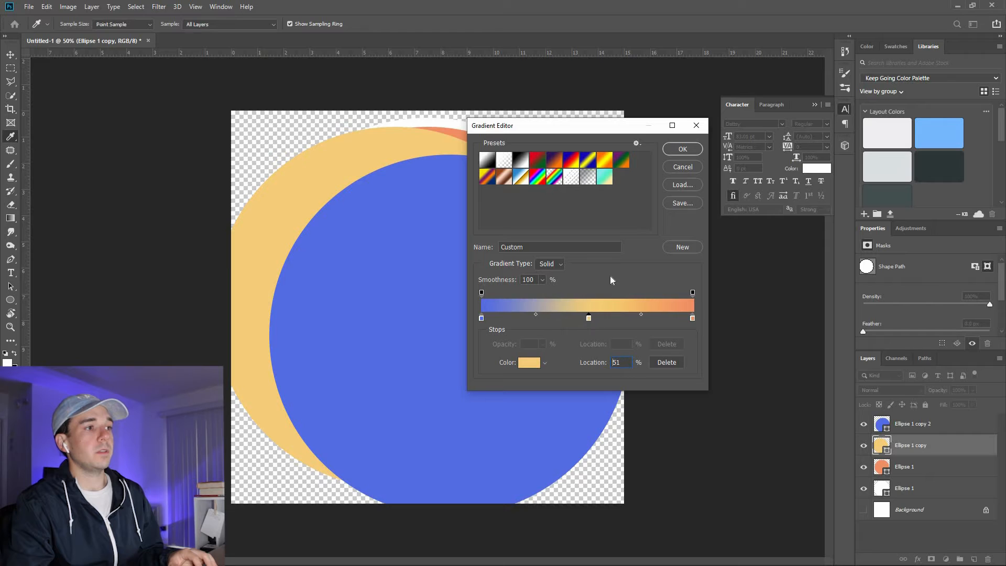
pyautogui.click(683, 150)
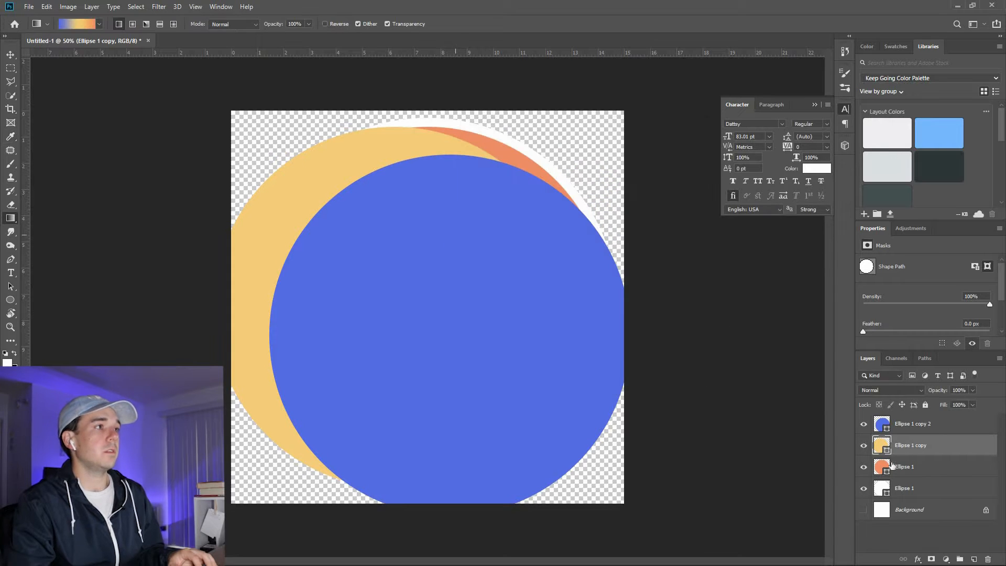
# Step: Hide the blue and yellow circles, fill the orange circle's outline with the gradient diagonally on a new layer above it, and deselect
pyautogui.keyDown('ctrl'); pyautogui.click(974, 559); pyautogui.keyUp('ctrl')
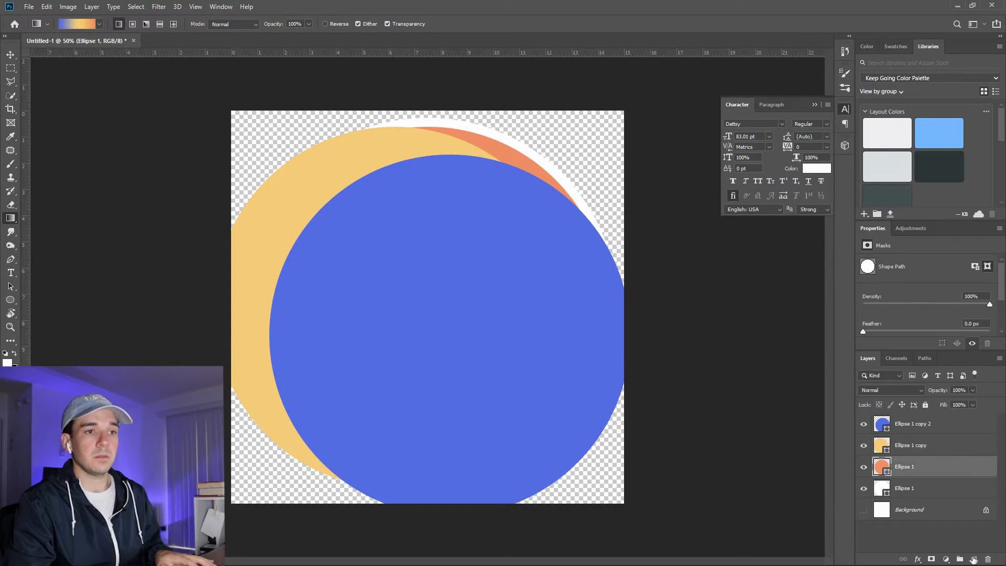
pyautogui.keyDown('ctrl'); pyautogui.click(883, 489); pyautogui.keyUp('ctrl')
pyautogui.moveTo(864, 425); pyautogui.dragTo(865, 463)
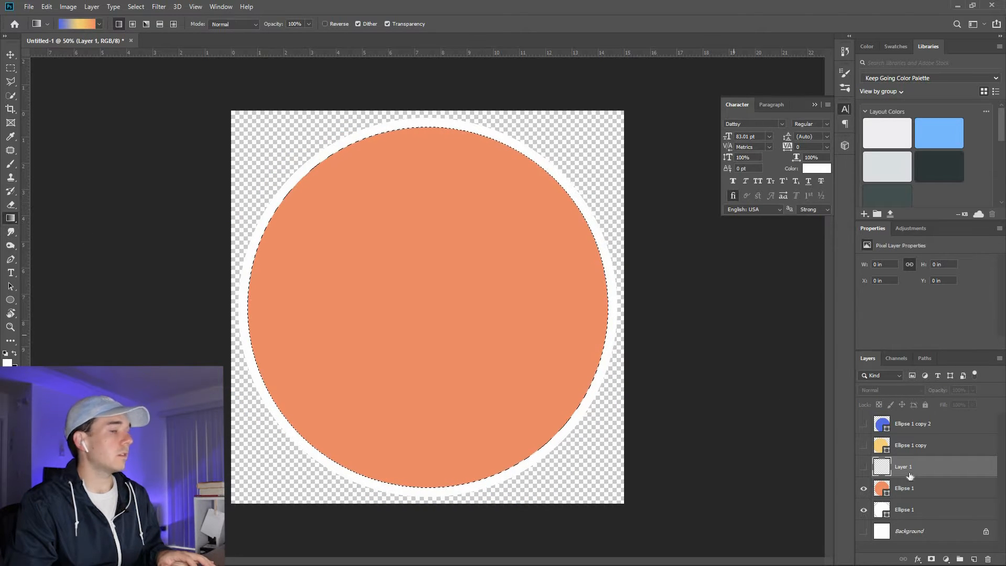
pyautogui.click(864, 467)
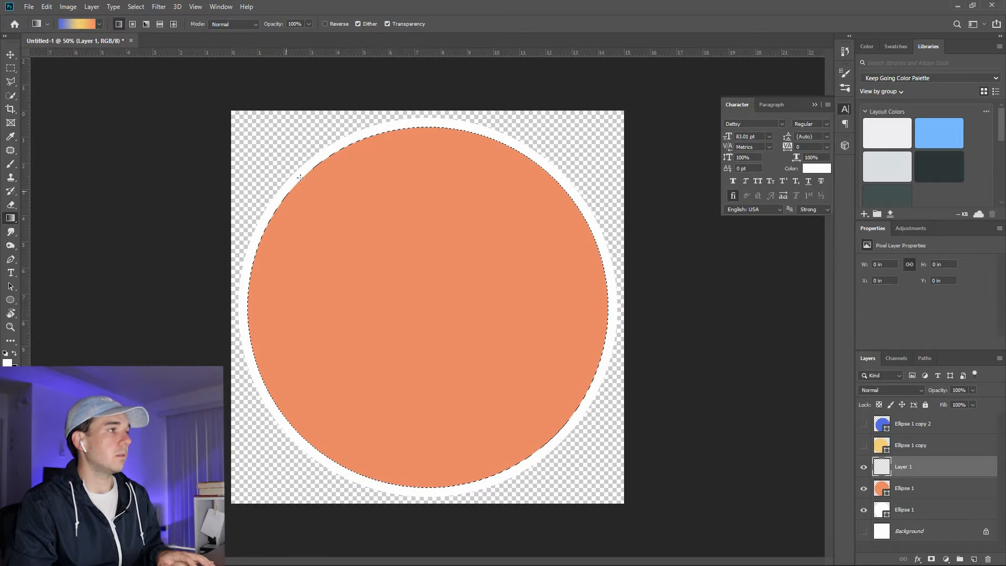
pyautogui.moveTo(300, 178); pyautogui.dragTo(543, 442)
pyautogui.hotkey('ctrl', 'd')
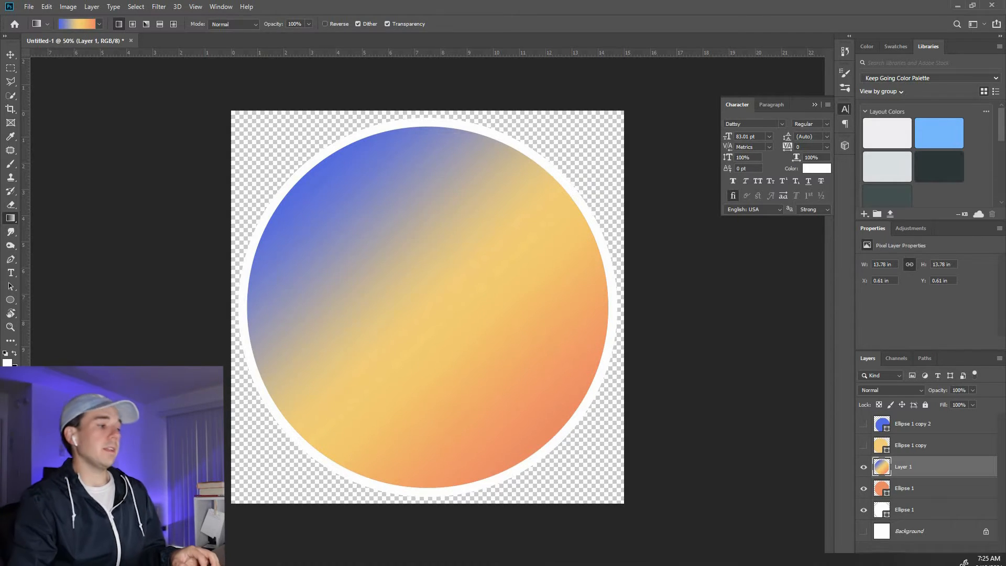
# Step: Switch to the browser, open the Flat UI Canadian Palette and copy the Megaman color code
pyautogui.hotkey('alt', 'Tab')
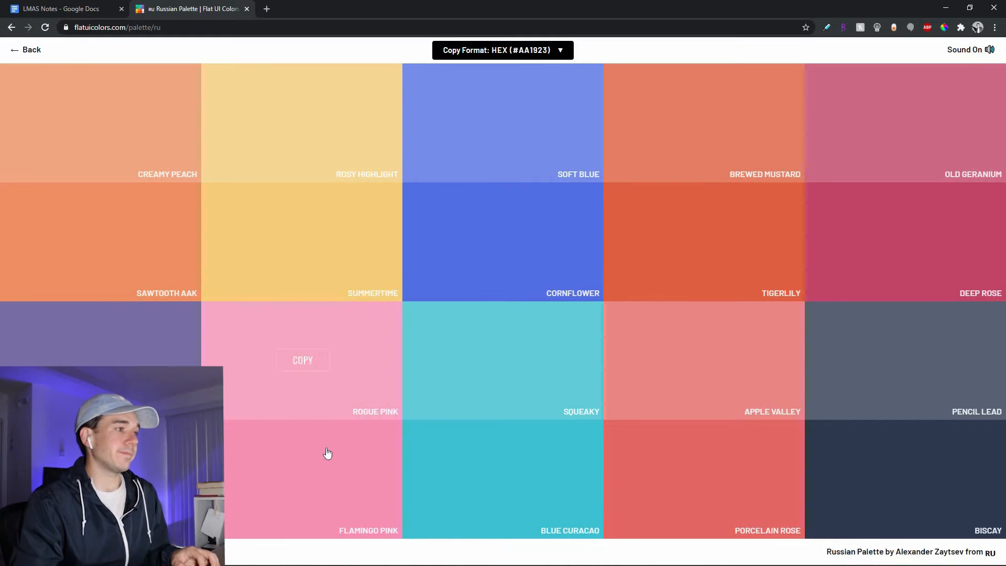
pyautogui.click(21, 50)
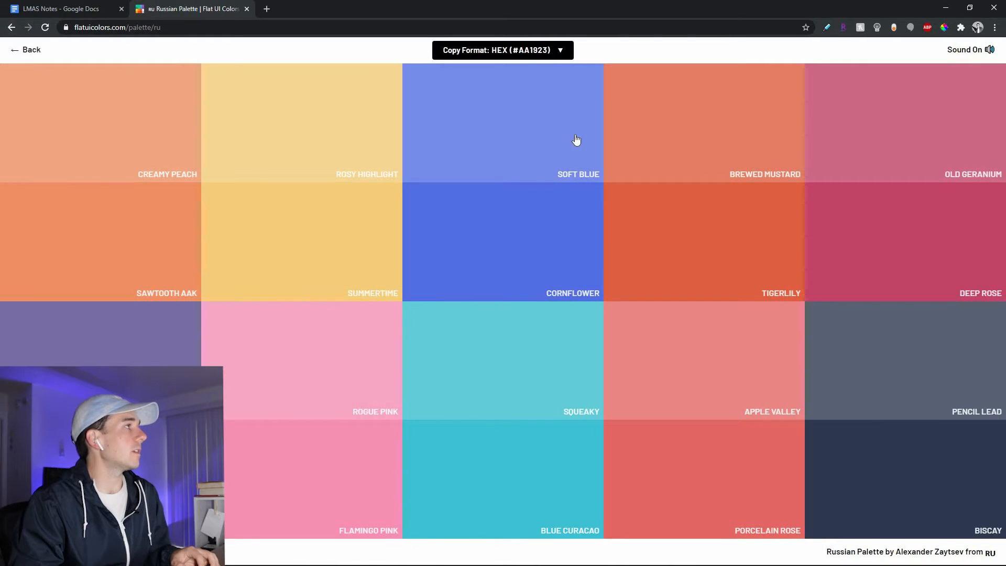
pyautogui.click(634, 131)
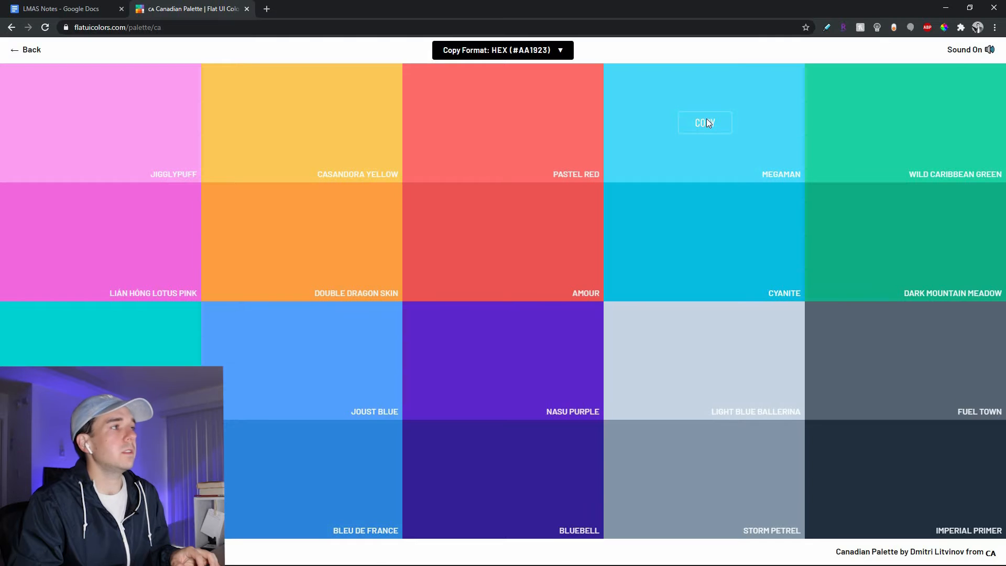
pyautogui.click(706, 122)
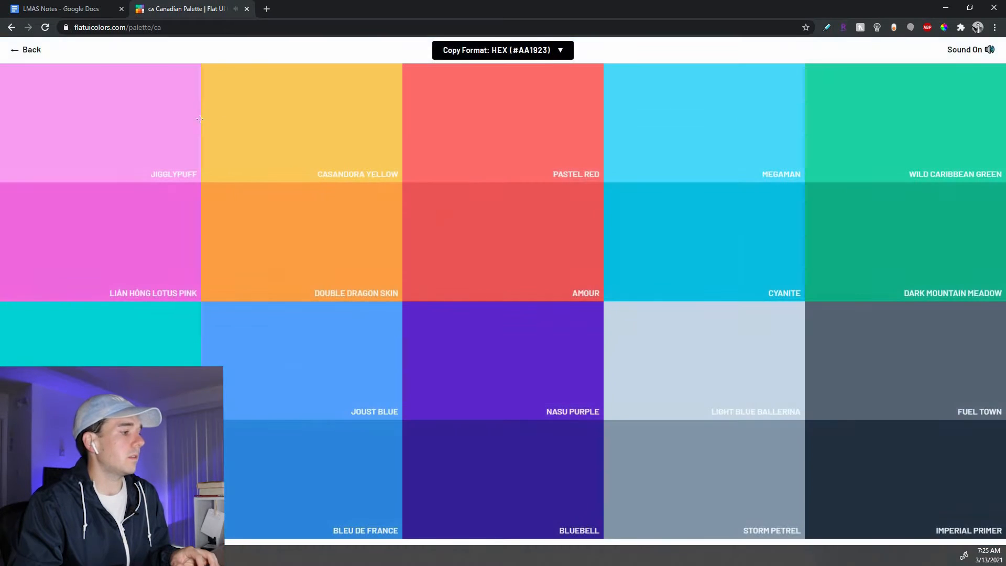
# Step: Back in Photoshop, set the gradient's first color stop to the copied Megaman light blue
pyautogui.hotkey('alt', 'Tab')
pyautogui.click(80, 24)
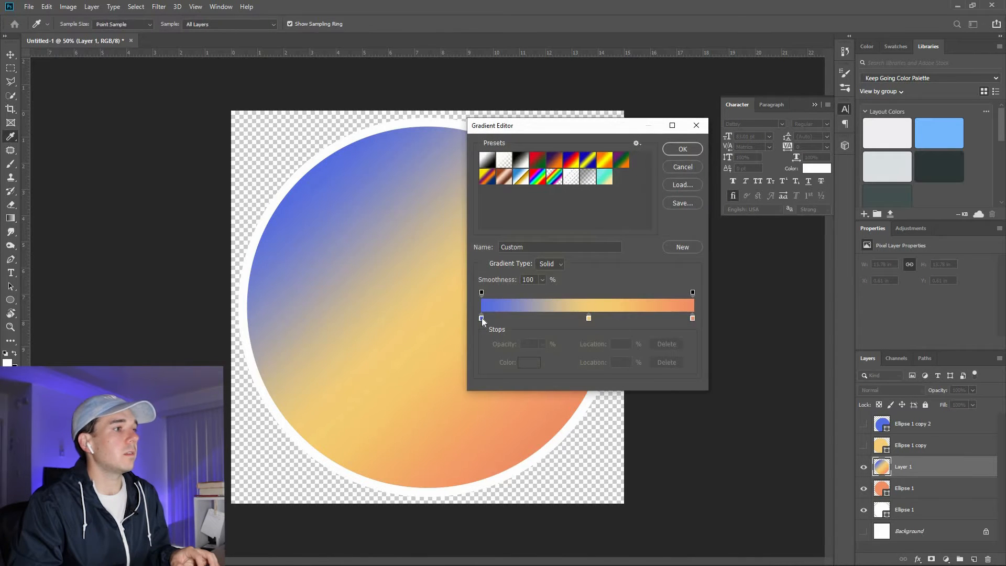
pyautogui.click(482, 318)
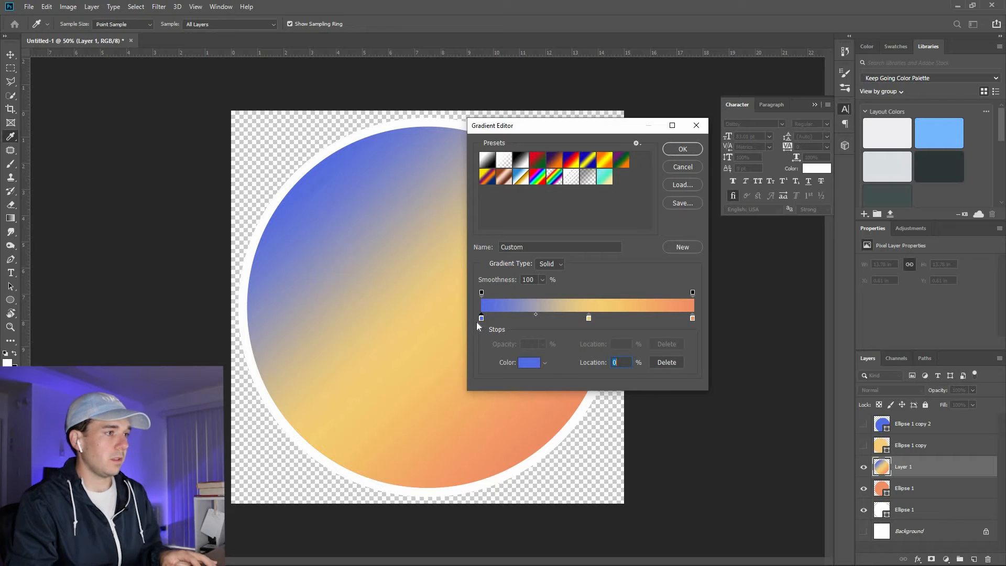
pyautogui.hotkey('ctrl', 'v')
pyautogui.click(529, 362)
pyautogui.click(494, 214)
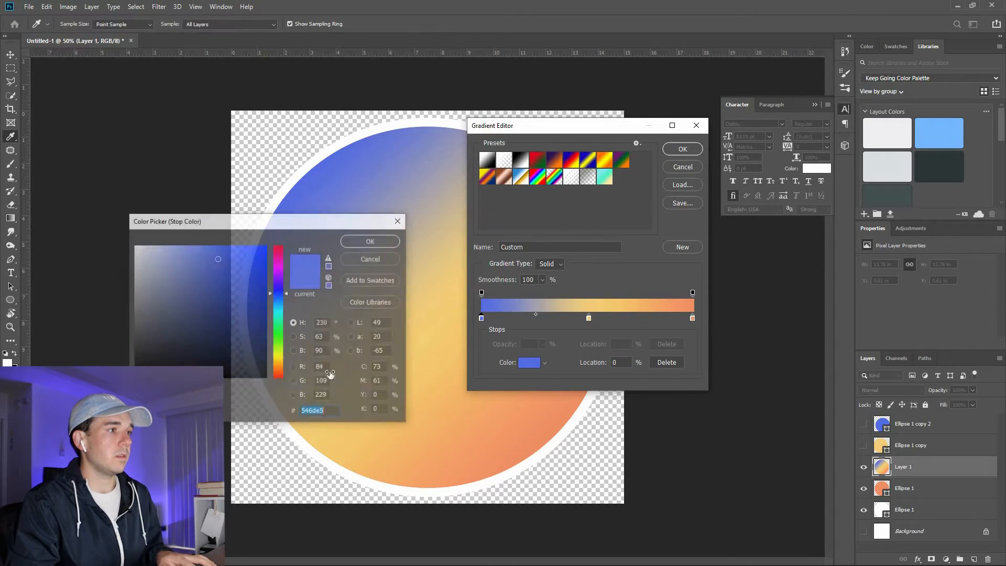
pyautogui.hotkey('ctrl', 'v')
pyautogui.click(372, 241)
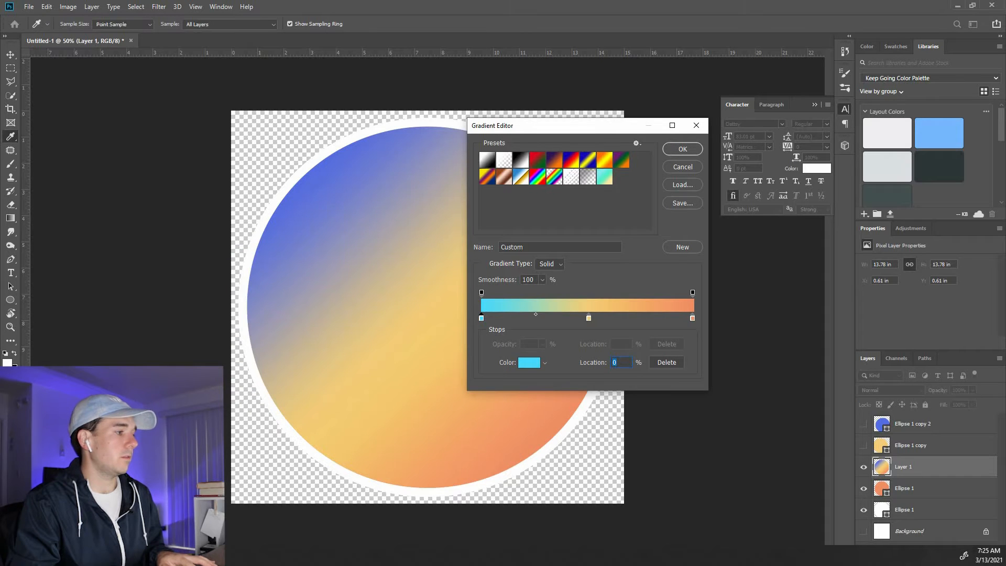
# Step: Copy Wild Caribbean Green from the browser palette and apply it to the gradient's middle color stop in Photoshop
pyautogui.hotkey('alt', 'Tab')
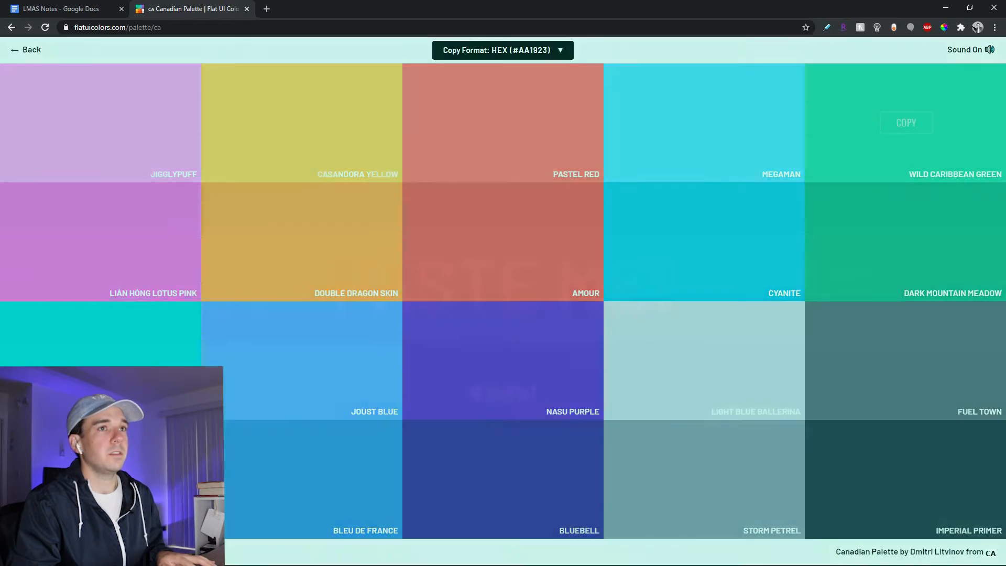
pyautogui.click(907, 123)
pyautogui.hotkey('alt', 'Tab')
pyautogui.click(589, 318)
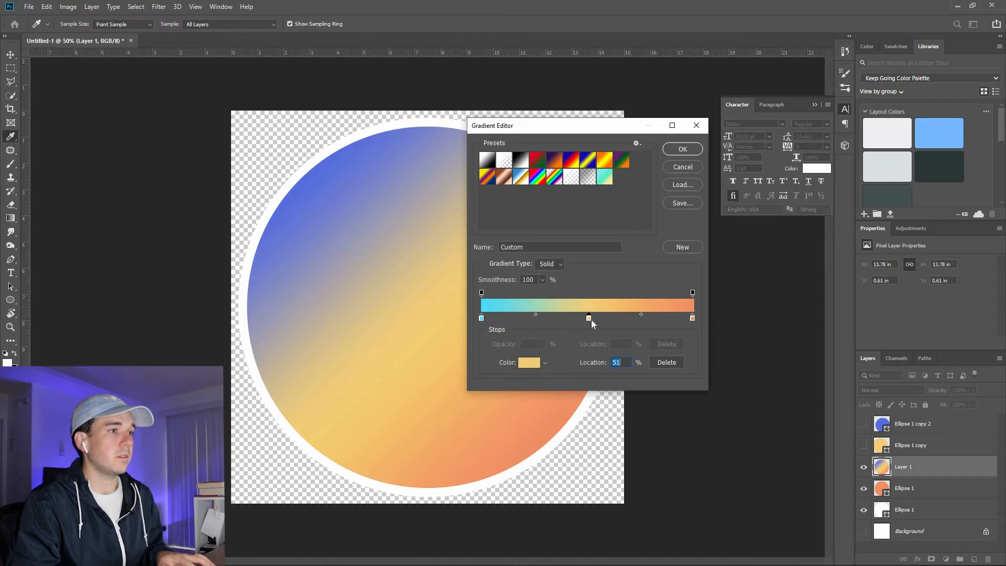
pyautogui.click(530, 363)
pyautogui.hotkey('ctrl', 'v')
pyautogui.click(362, 242)
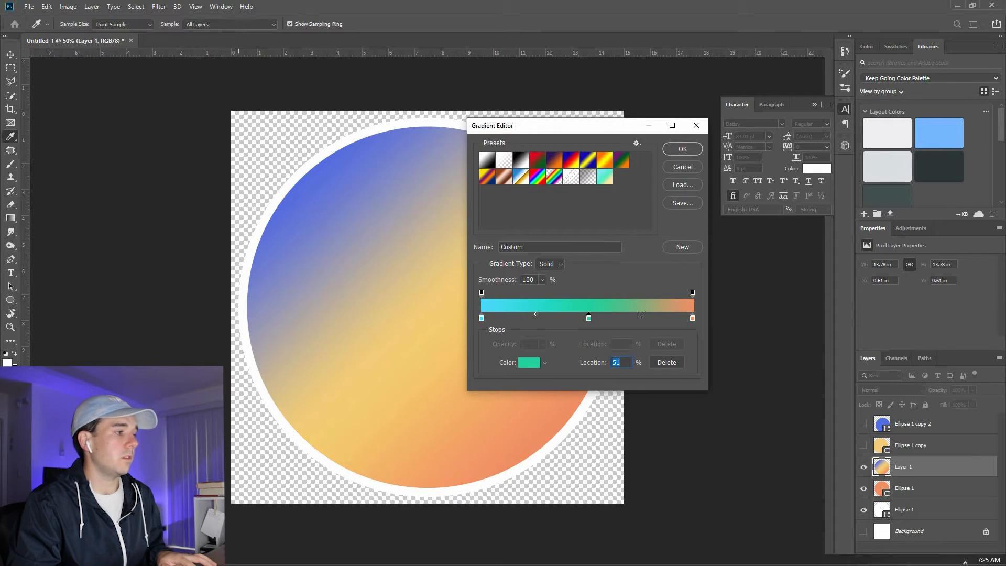
# Step: Copy Casandora Yellow from the browser palette, apply it to the gradient's last color stop in Photoshop and accept the gradient
pyautogui.click(194, 556)
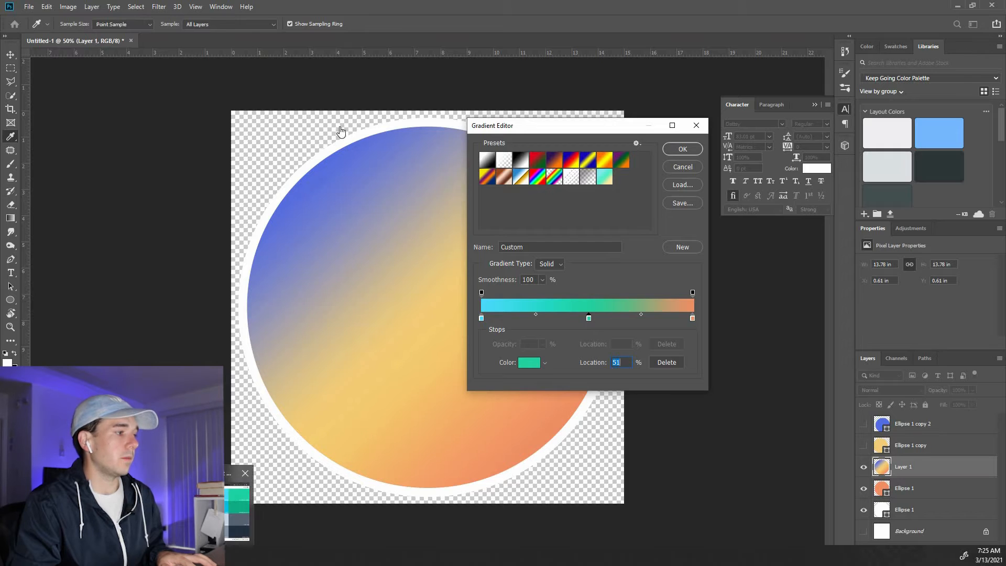
pyautogui.click(302, 123)
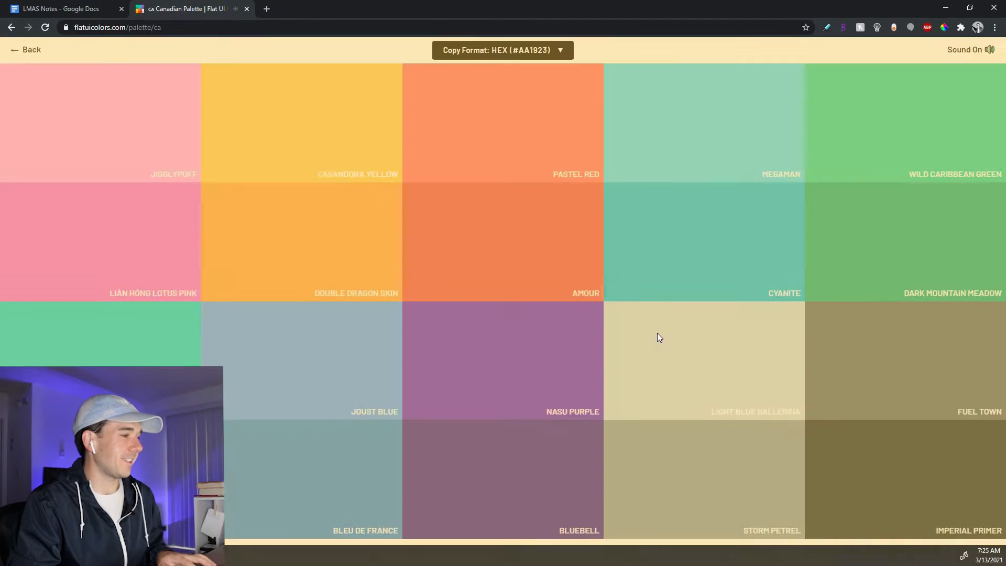
pyautogui.hotkey('alt', 'Tab')
pyautogui.doubleClick(693, 318)
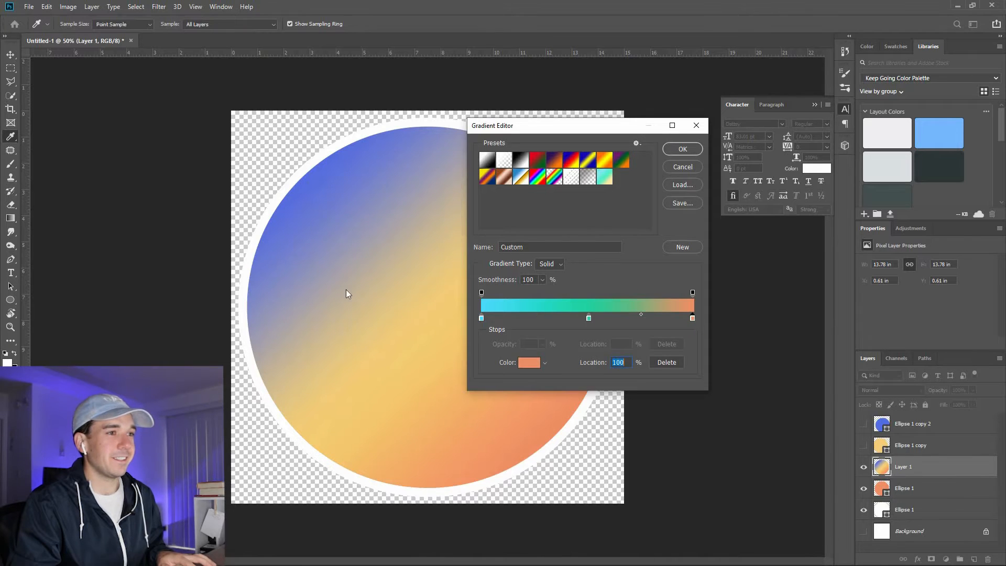
pyautogui.hotkey('ctrl', 'v')
pyautogui.click(371, 239)
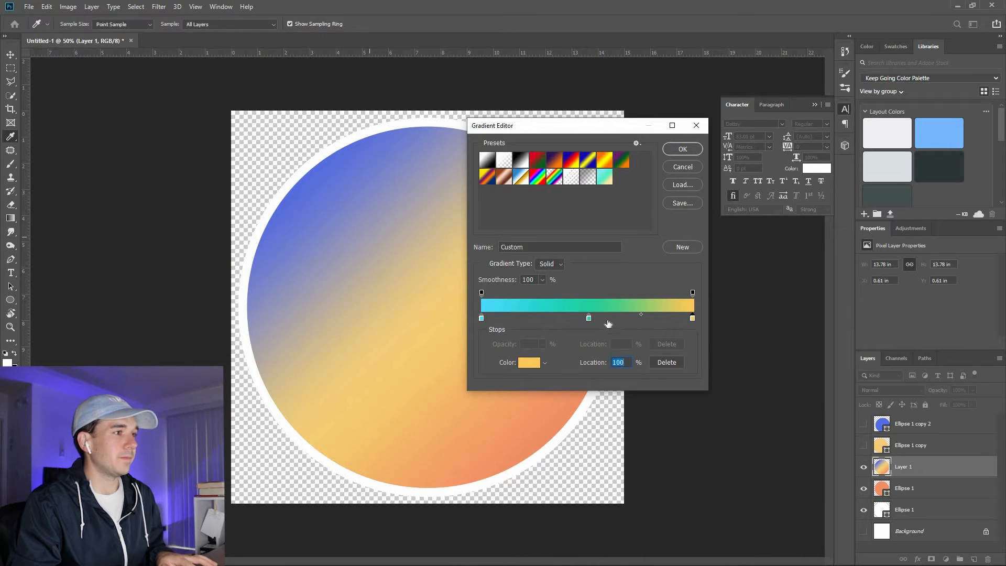
pyautogui.click(683, 150)
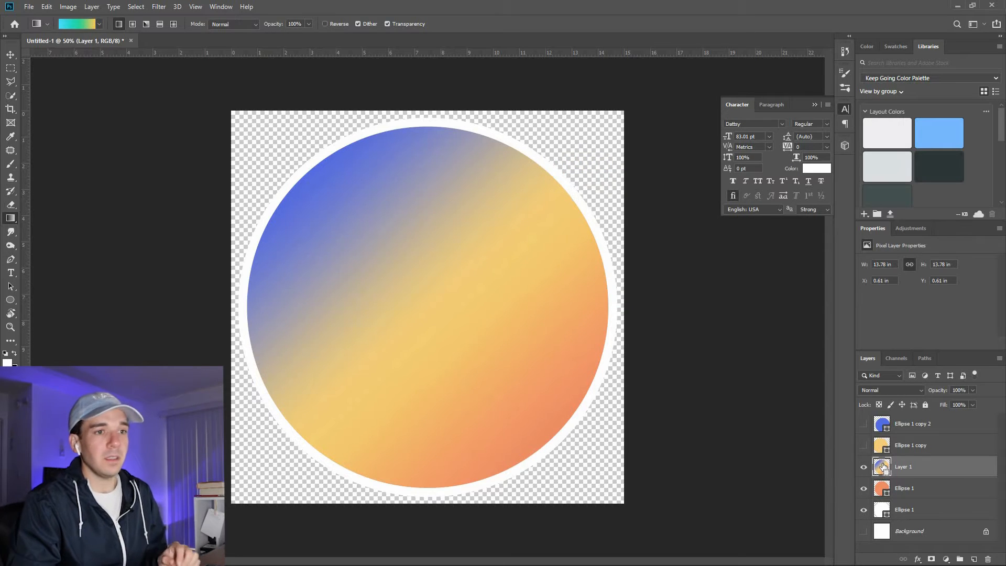
# Step: Load the gradient circle on Layer 1 as a selection
pyautogui.keyDown('ctrl'); pyautogui.click(883, 466); pyautogui.keyUp('ctrl')
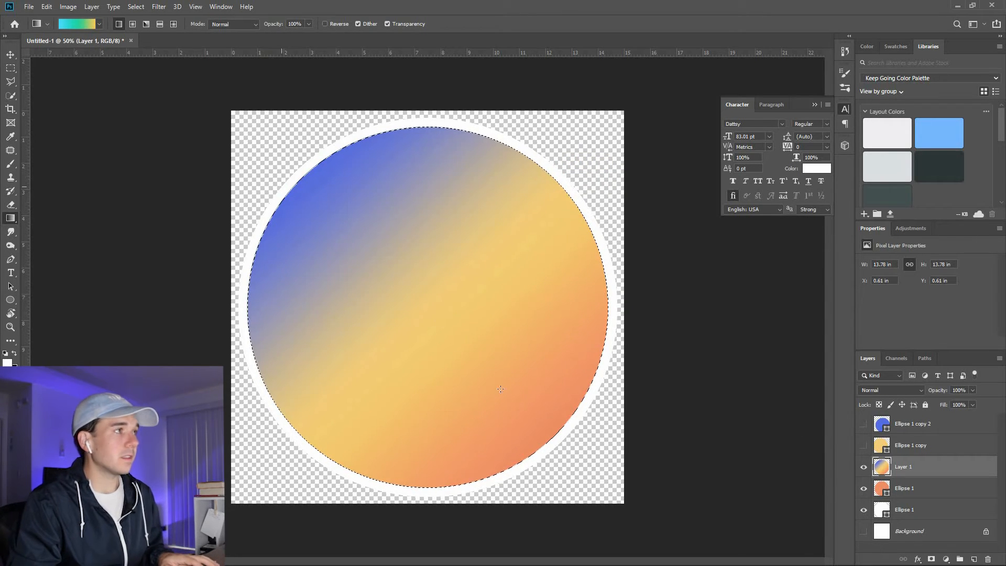
pyautogui.moveTo(297, 179); pyautogui.dragTo(520, 407)
pyautogui.moveTo(524, 411); pyautogui.dragTo(564, 454)
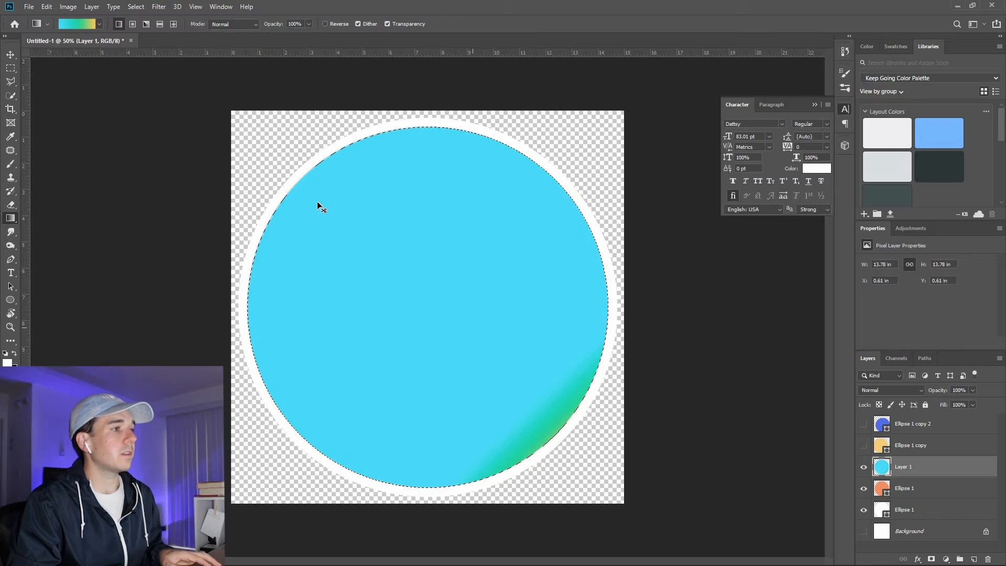
pyautogui.hotkey('ctrl', 'z')
pyautogui.hotkey('ctrl', 'z')
# Step: Fill the selected circle diagonally with the blue, green and yellow gradient, from inside its upper left past its lower right edge, and deselect
pyautogui.moveTo(382, 247); pyautogui.dragTo(606, 425)
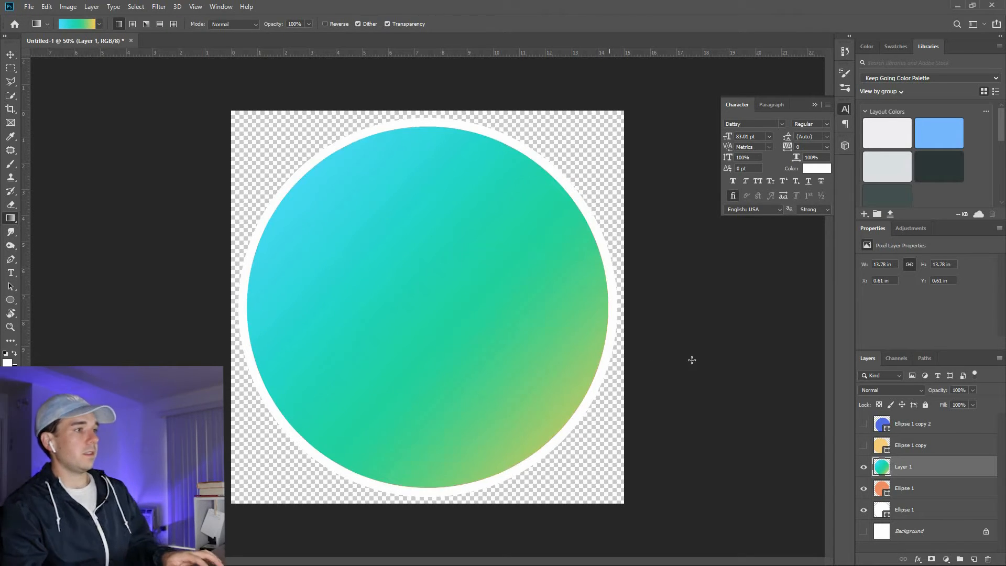
pyautogui.hotkey('ctrl', 'd')
pyautogui.press('v')
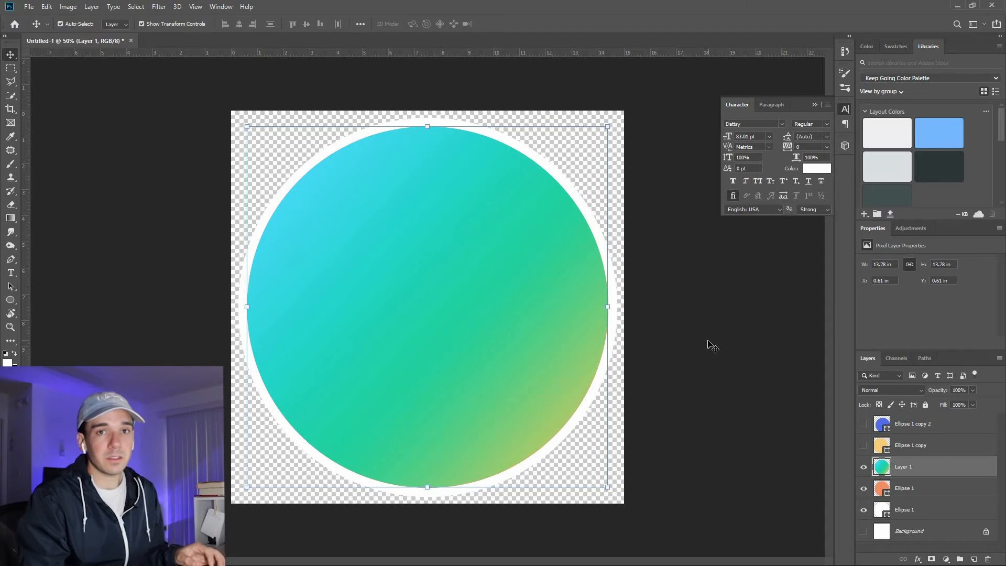
# Step: Add a new layer and enter the white text "good vibes only" on the circle, one word per line
pyautogui.click(732, 457)
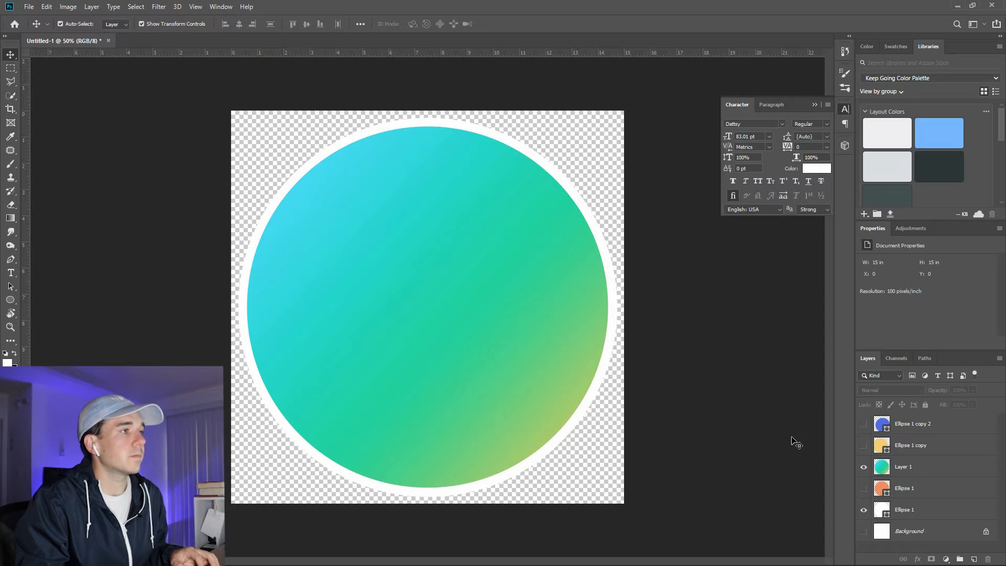
pyautogui.click(974, 559)
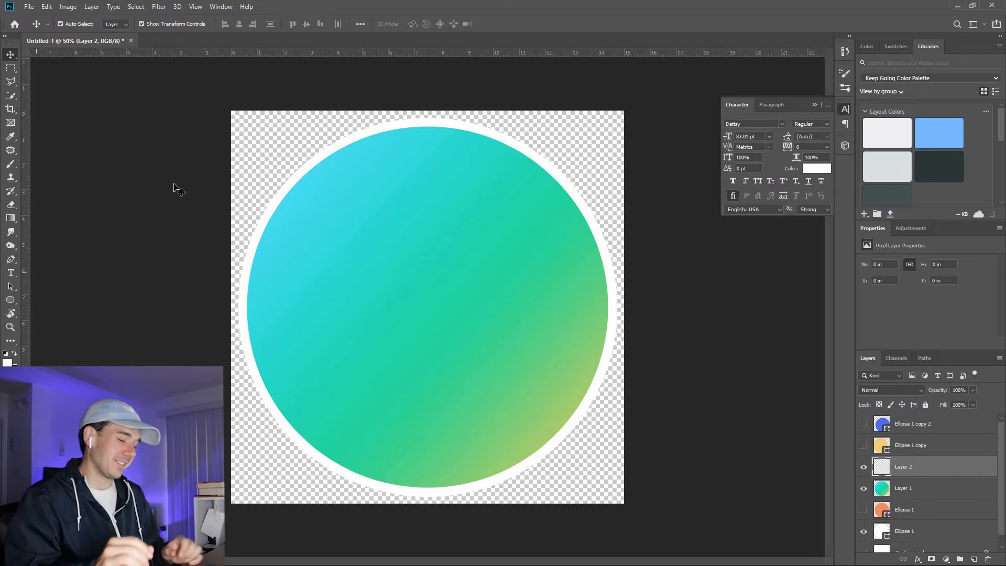
pyautogui.click(11, 273)
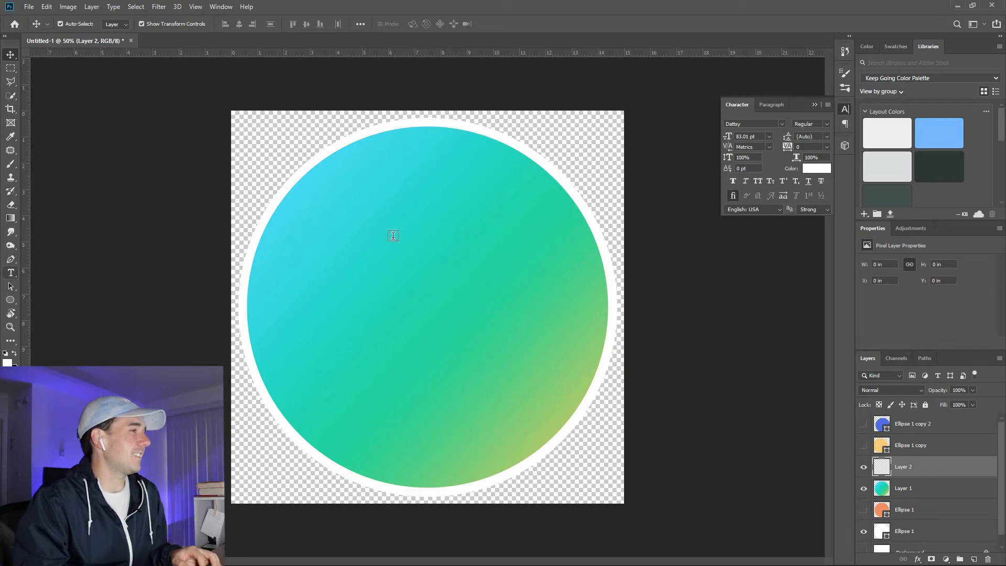
pyautogui.click(355, 252)
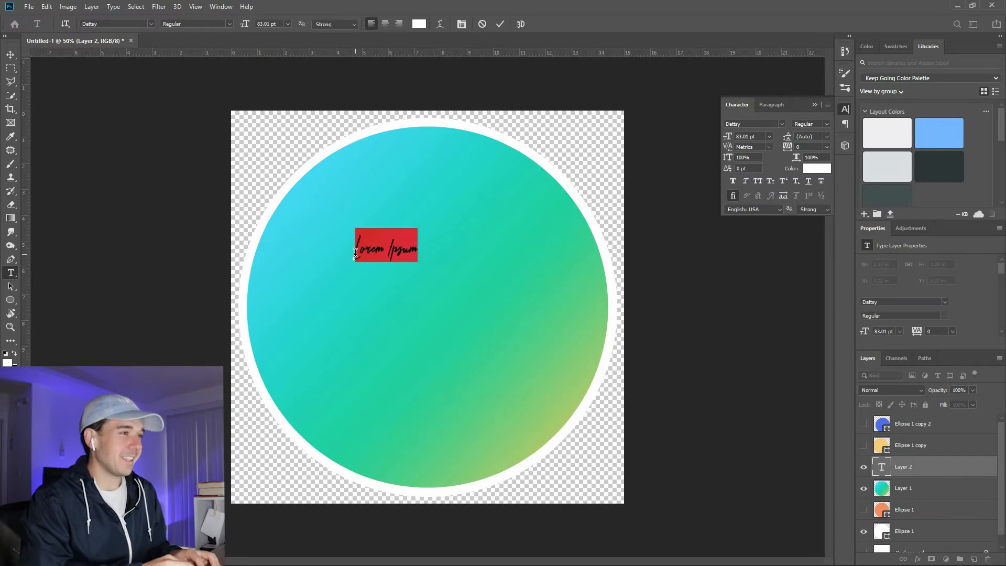
pyautogui.write('good vibes')
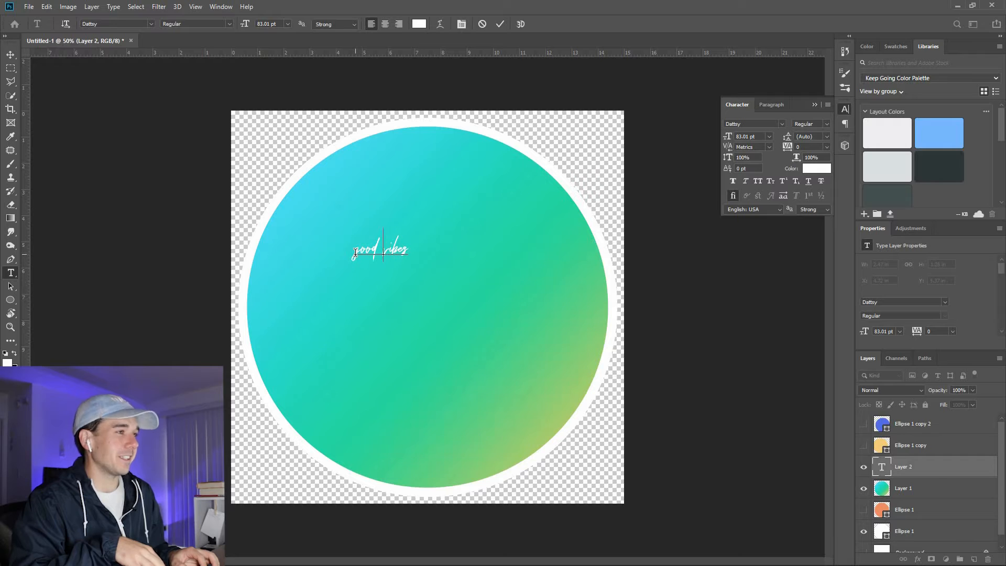
pyautogui.press('Return')
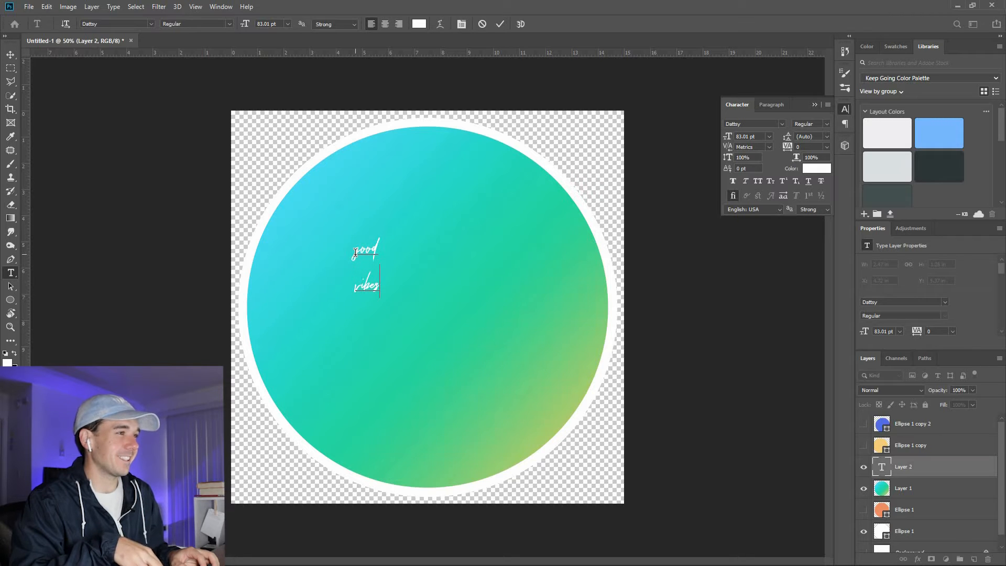
pyautogui.press('Return')
pyautogui.write('only')
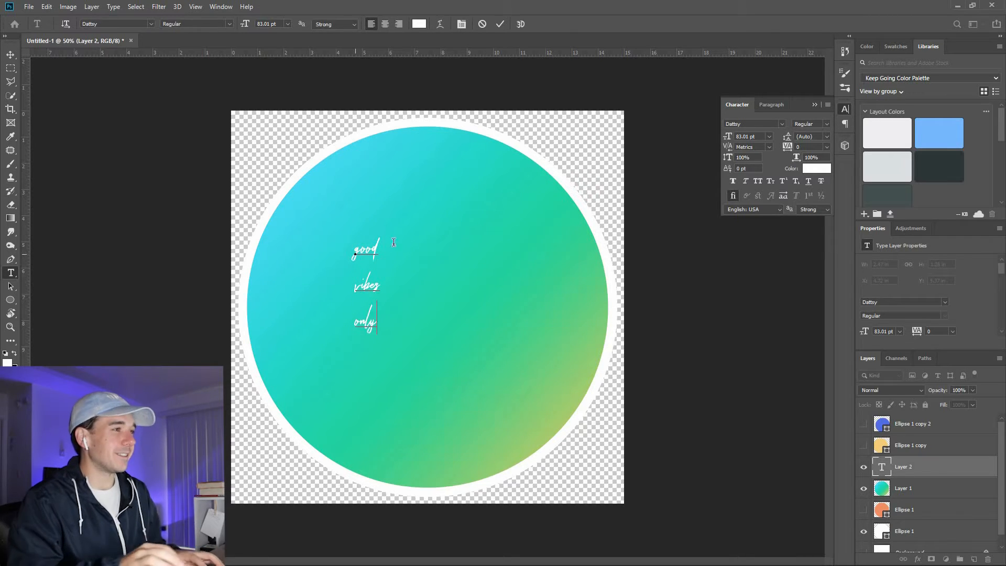
# Step: Enlarge the whole text to 323.01 pt with 220.08 pt leading, accept it and centre it on the circle
pyautogui.hotkey('ctrl', 'a')
pyautogui.moveTo(728, 136); pyautogui.dragTo(699, 156)
pyautogui.click(503, 24)
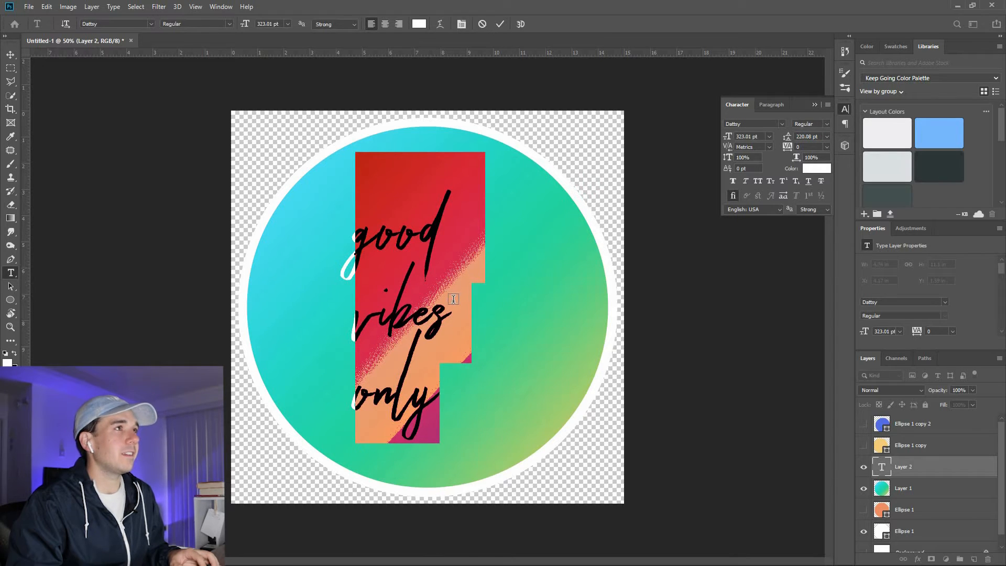
pyautogui.press('v')
pyautogui.moveTo(441, 306); pyautogui.dragTo(473, 300)
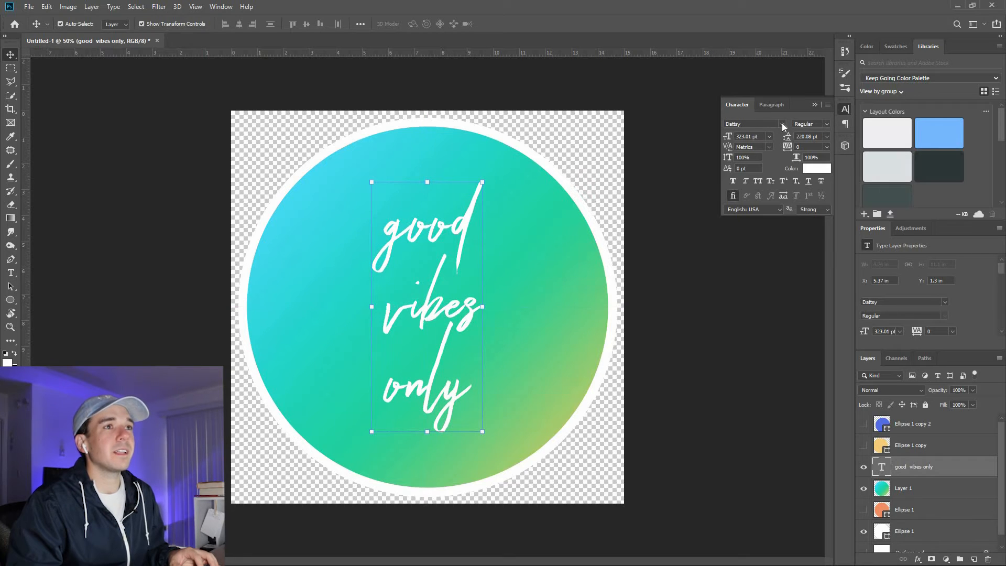
# Step: Change the text's font to Cocogoose Pro Italic at 199.01 pt and move it back within the circle
pyautogui.click(782, 123)
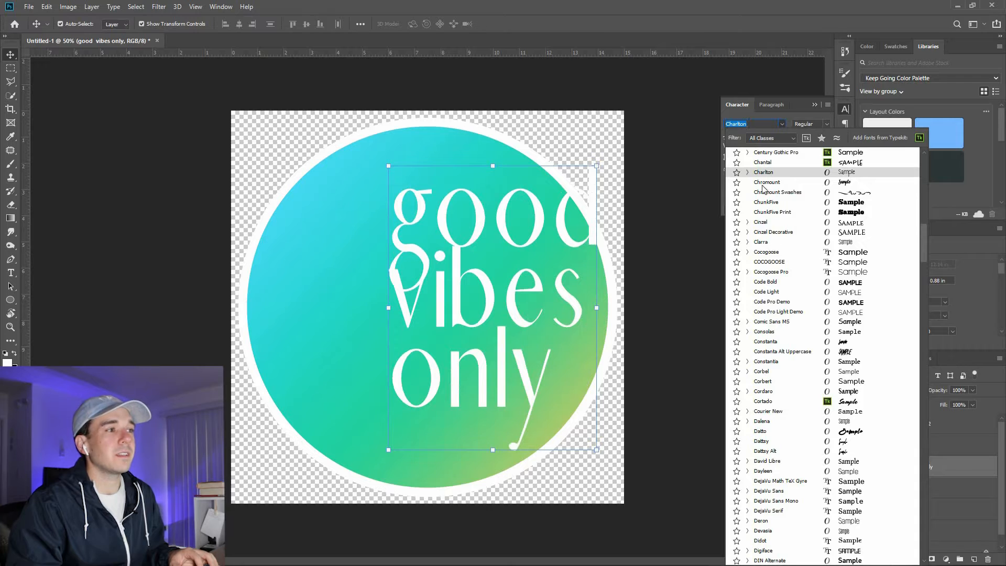
pyautogui.click(748, 272)
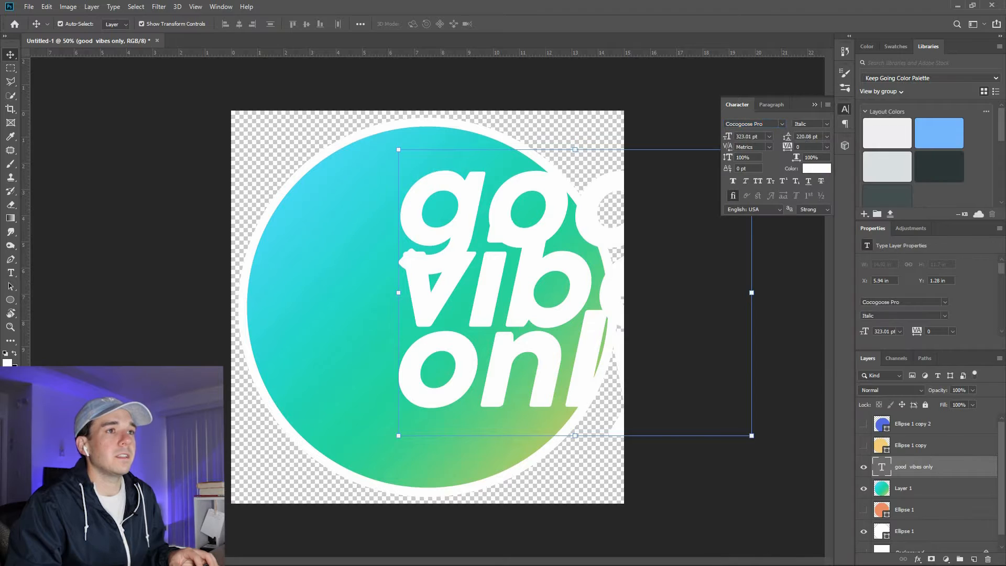
pyautogui.moveTo(787, 137); pyautogui.dragTo(663, 143)
pyautogui.moveTo(526, 240); pyautogui.dragTo(479, 238)
# Step: Centre-align the lines of text and reposition them horizontally centred in the lower part of the circle
pyautogui.click(771, 105)
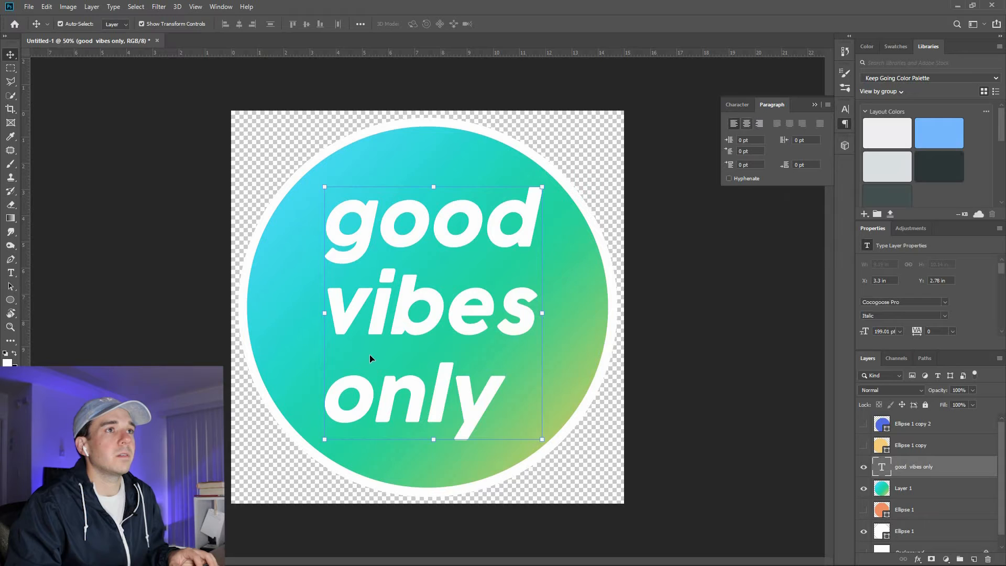
pyautogui.hotkey('ctrl', 'shift', 'c')
pyautogui.moveTo(454, 319); pyautogui.dragTo(470, 351)
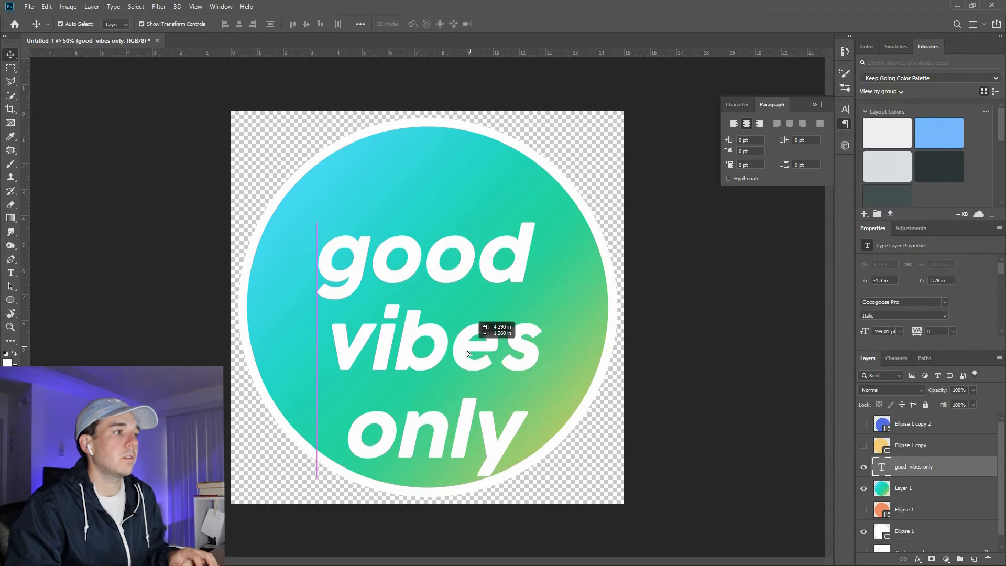
pyautogui.click(711, 335)
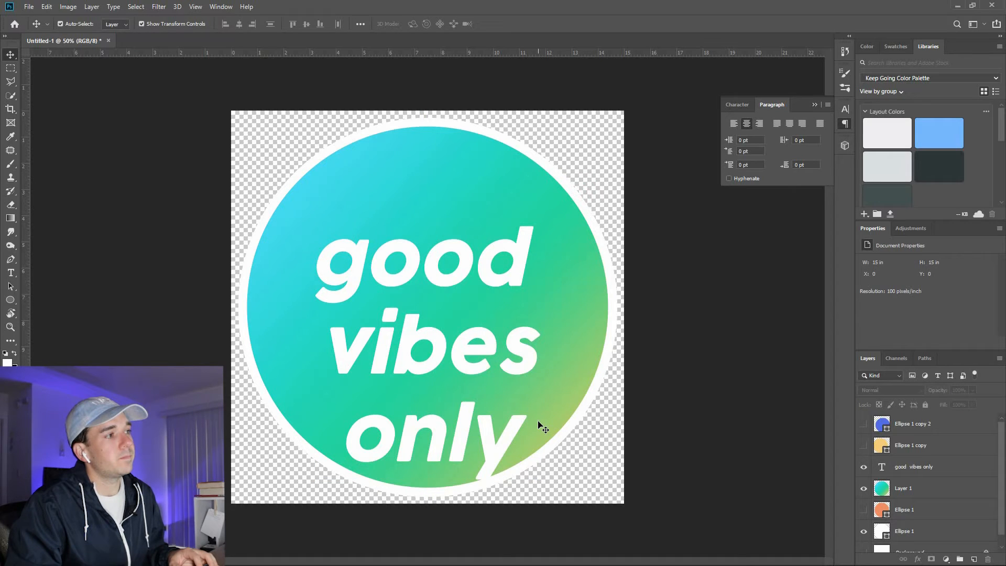
# Step: Delete the word "only" from the text and nudge the remaining two words down to the circle's middle
pyautogui.click(488, 439)
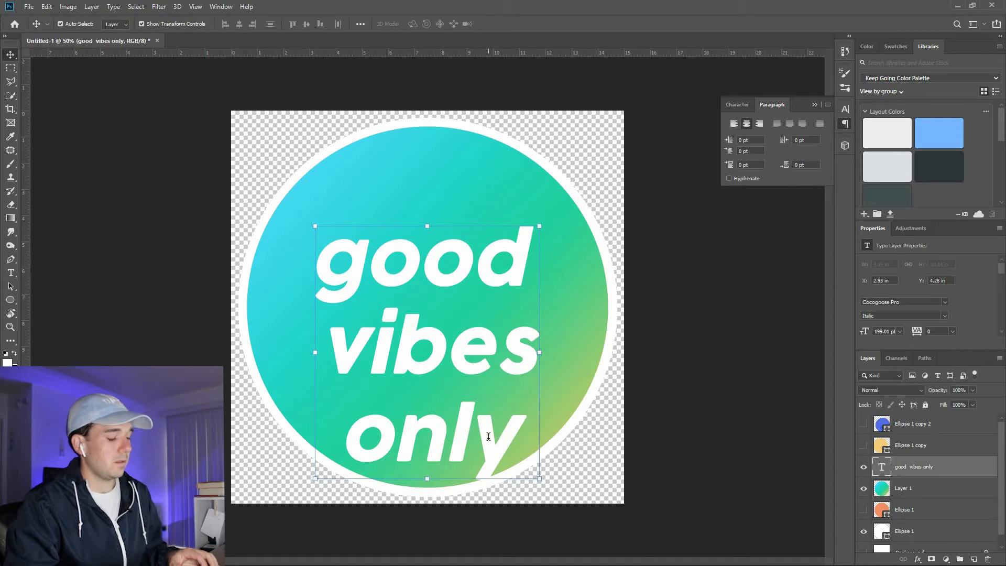
pyautogui.press('t')
pyautogui.click(489, 438)
pyautogui.moveTo(520, 439); pyautogui.dragTo(344, 439)
pyautogui.press('BackSpace')
pyautogui.click(502, 24)
pyautogui.press('v')
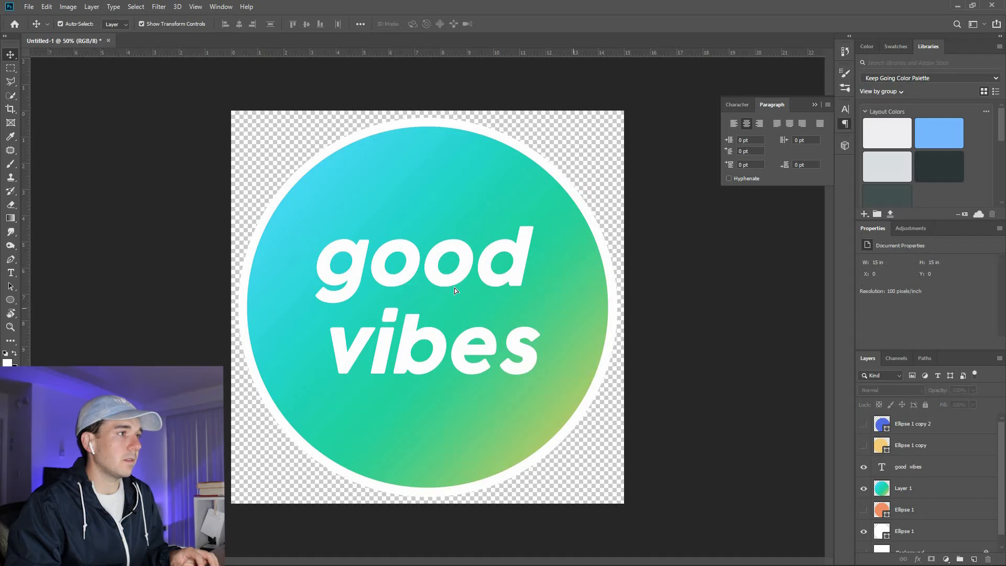
pyautogui.moveTo(460, 289); pyautogui.dragTo(460, 296)
pyautogui.click(620, 189)
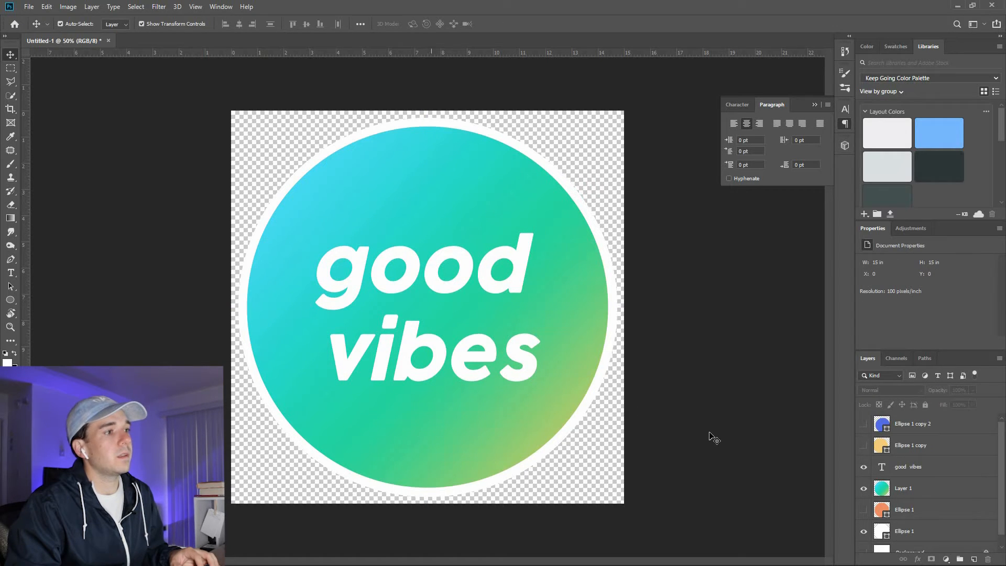
# Step: Capitalise the first letter of each word in the text so it reads "Good Vibes"
pyautogui.click(410, 300)
pyautogui.press('t')
pyautogui.click(360, 266)
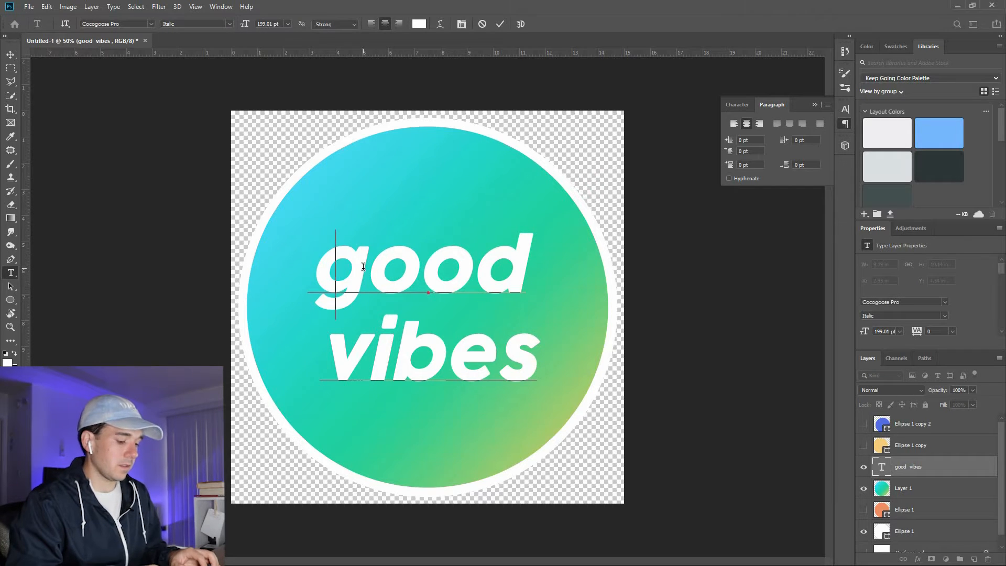
pyautogui.press('Delete')
pyautogui.write('G')
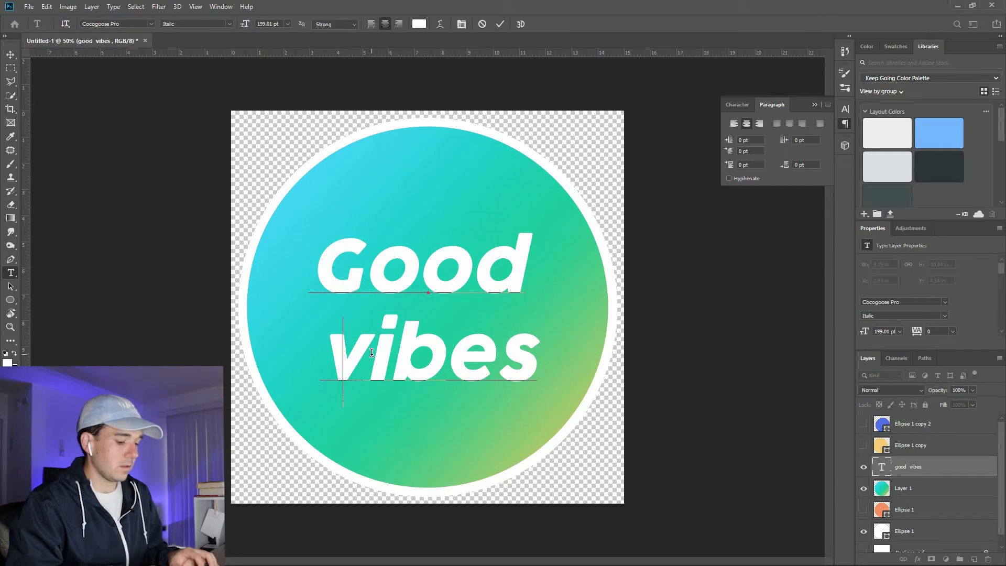
pyautogui.press('Delete')
pyautogui.write('V')
# Step: Remove the trailing space after "Good" so the two lines centre properly, and accept the text edit
pyautogui.moveTo(483, 271); pyautogui.dragTo(564, 276)
pyautogui.write('D')
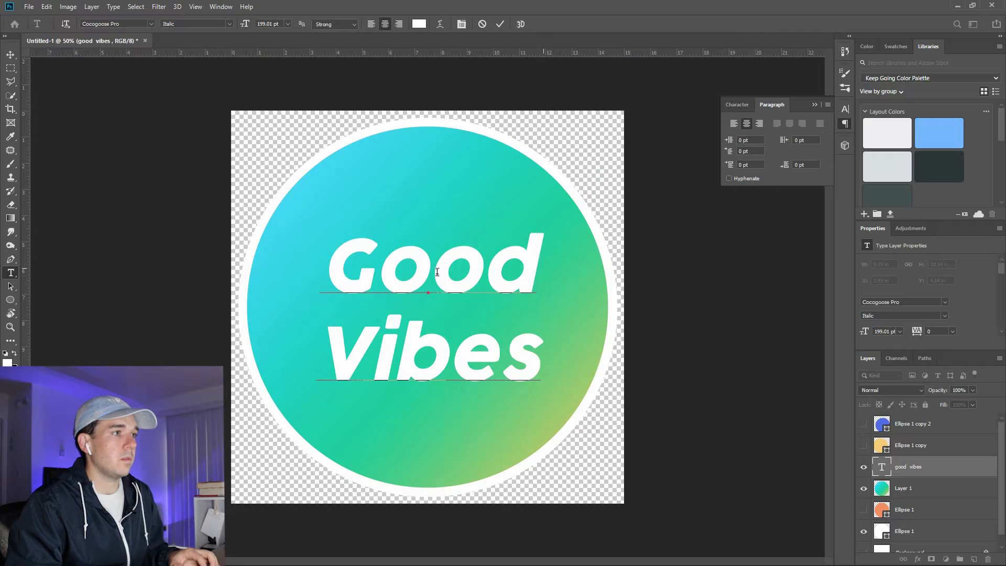
pyautogui.moveTo(437, 271); pyautogui.dragTo(540, 271)
pyautogui.moveTo(282, 271); pyautogui.dragTo(282, 271)
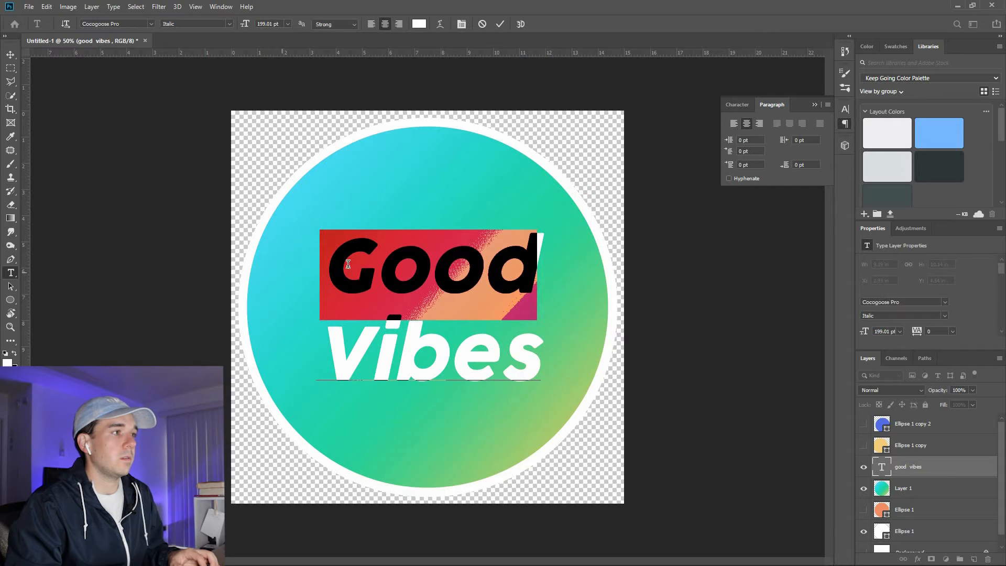
pyautogui.moveTo(349, 264); pyautogui.dragTo(322, 264)
pyautogui.click(500, 24)
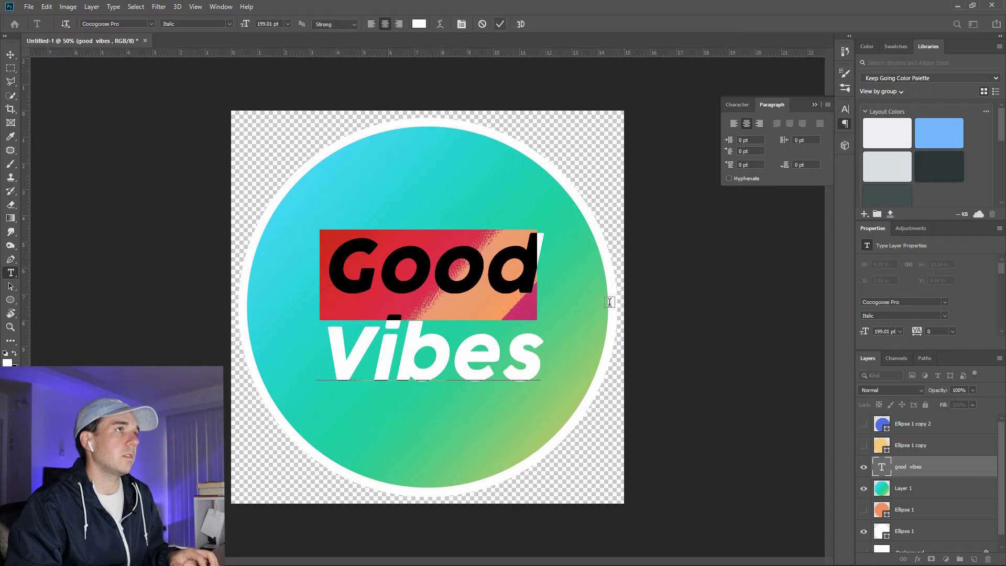
pyautogui.press('v')
# Step: Open the font choices for the "Good Vibes" text and filter them to the Sans Serif class
pyautogui.keyDown('ctrl'); pyautogui.click(911, 473); pyautogui.keyUp('ctrl')
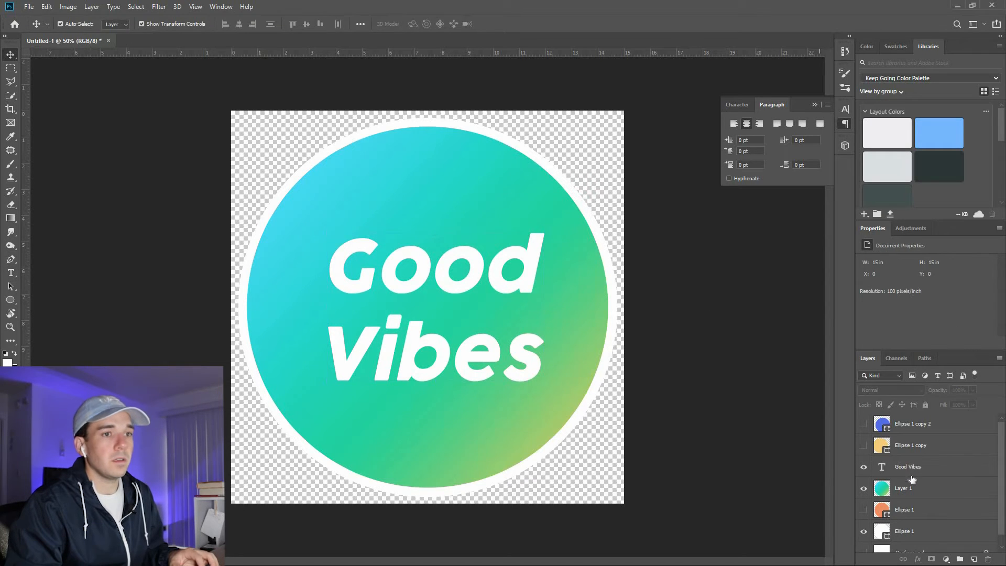
pyautogui.click(867, 488)
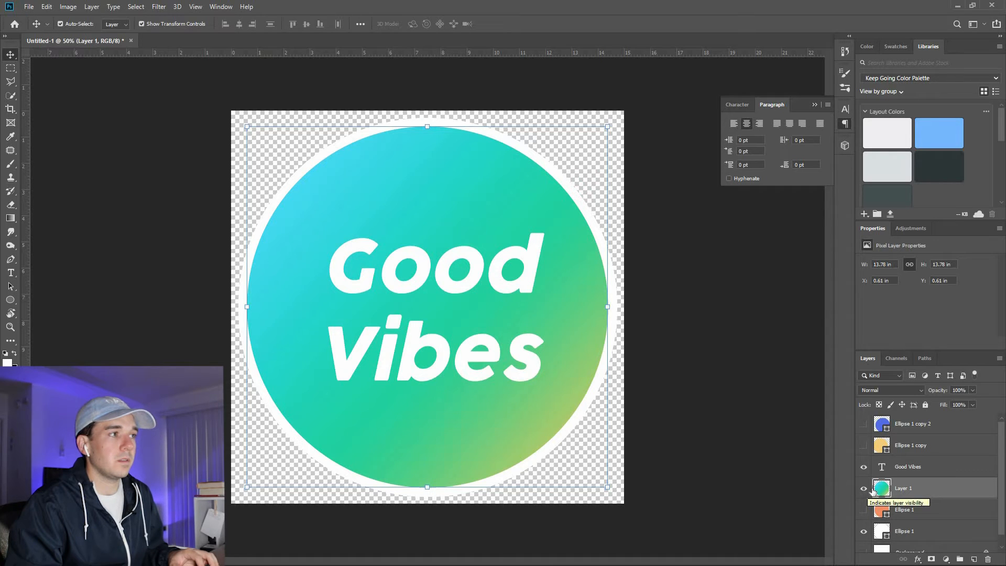
pyautogui.click(739, 104)
pyautogui.click(782, 124)
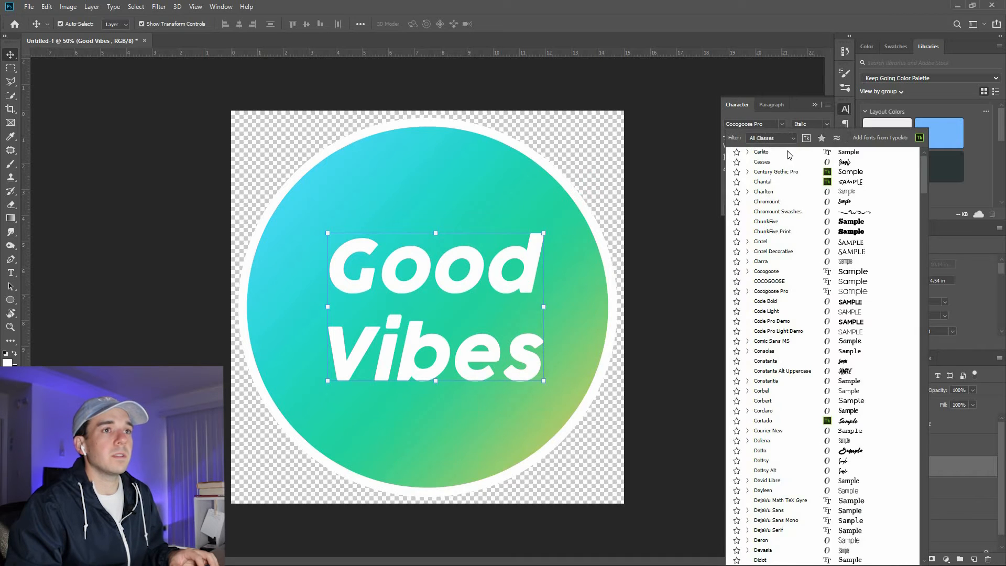
pyautogui.click(782, 124)
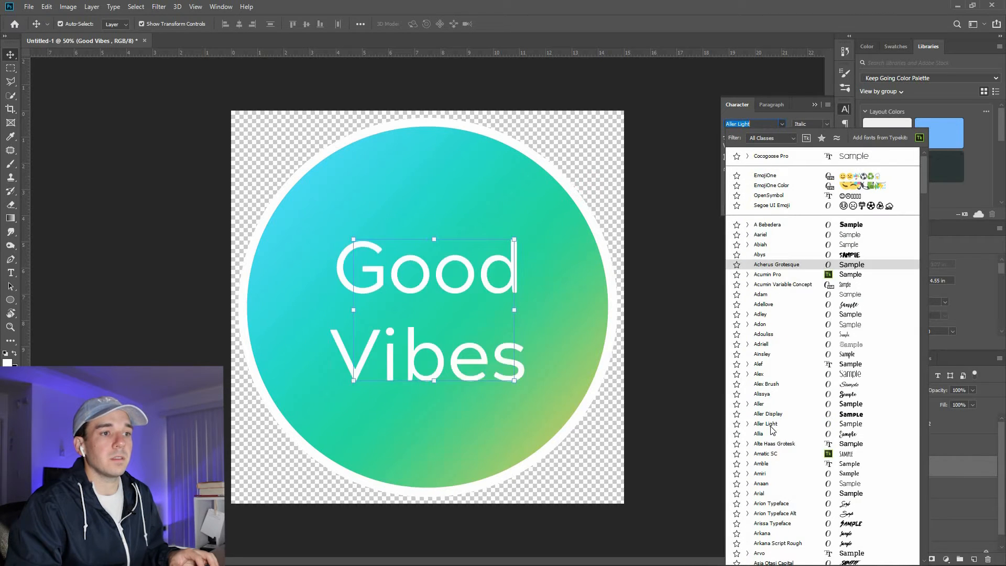
pyautogui.scroll(-3, 773, 429)
pyautogui.click(776, 138)
pyautogui.click(759, 159)
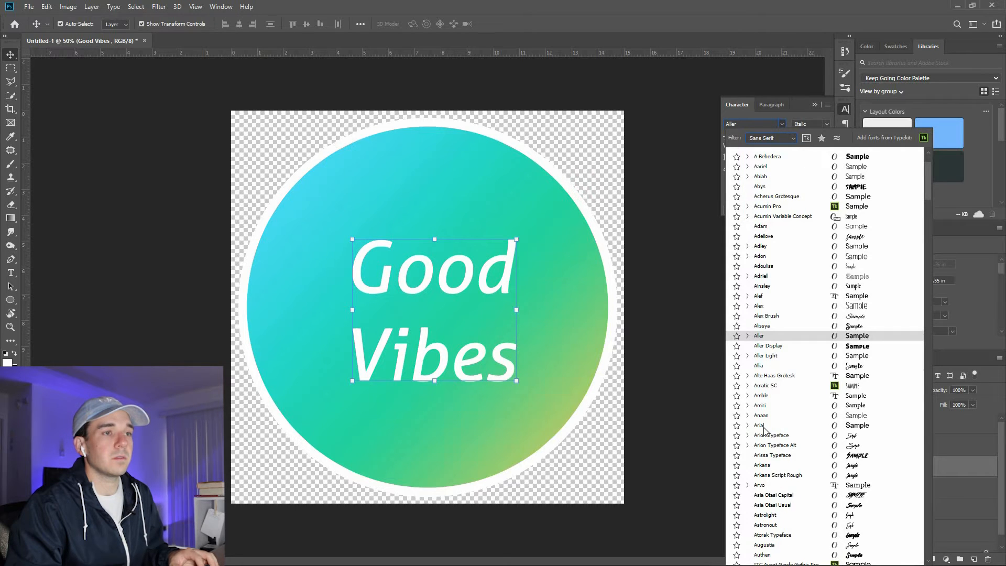
# Step: Preview the sans serif fonts on the "Good Vibes" text, including League Spartan, Maleah and Myriad Pro
pyautogui.scroll(-10, 768, 467)
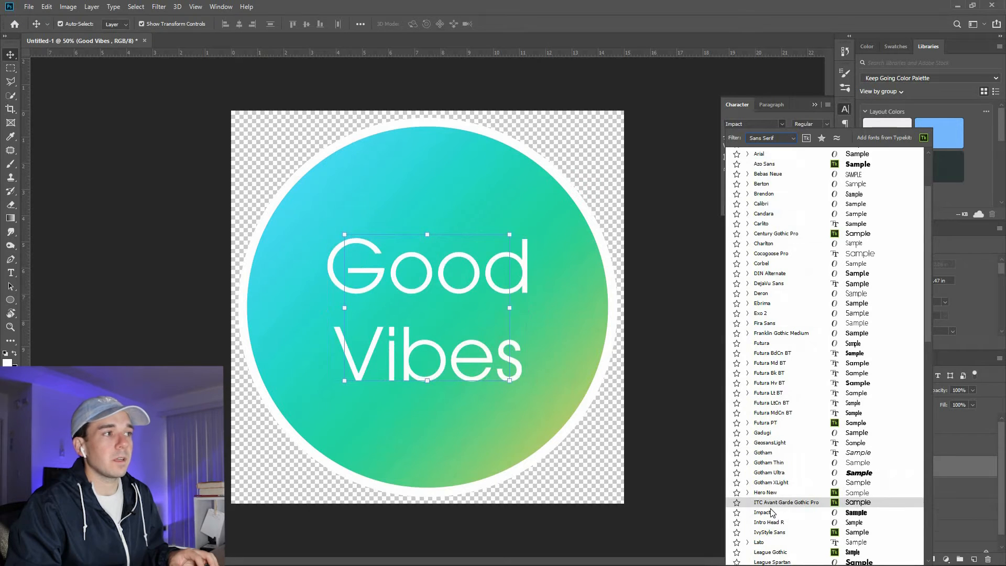
pyautogui.scroll(-1, 775, 519)
pyautogui.scroll(-1, 775, 525)
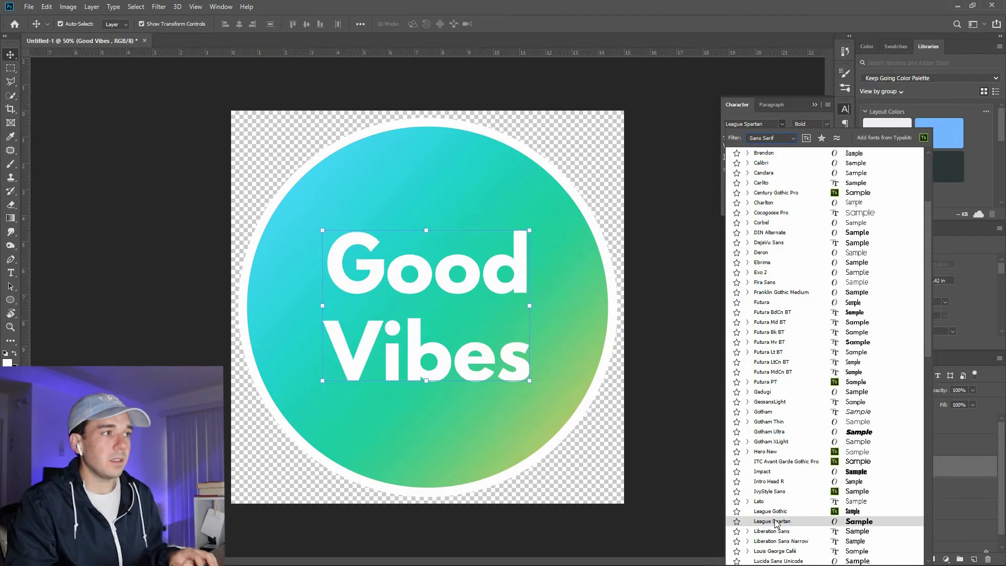
pyautogui.scroll(-1, 777, 521)
pyautogui.scroll(-2, 779, 519)
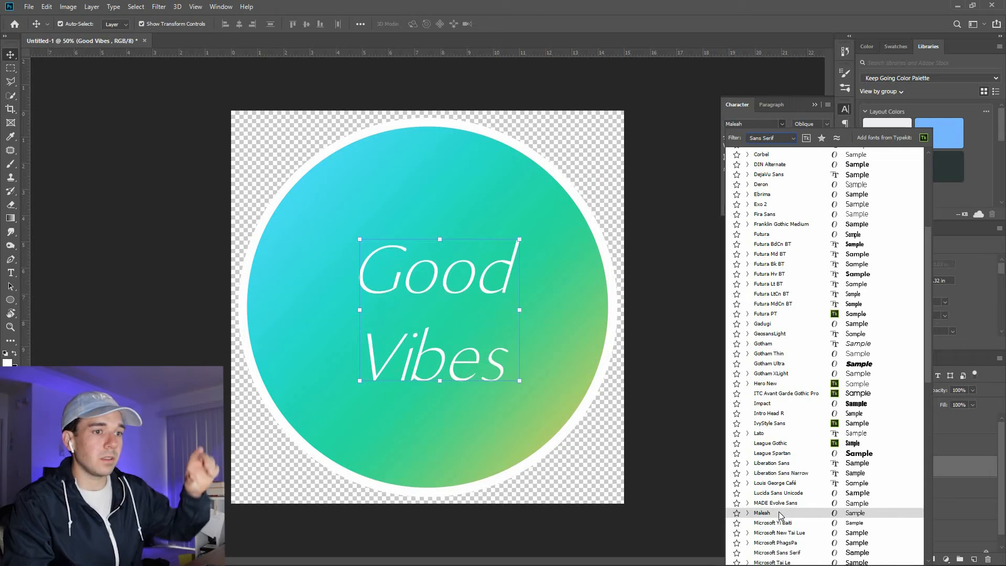
pyautogui.scroll(-3, 779, 517)
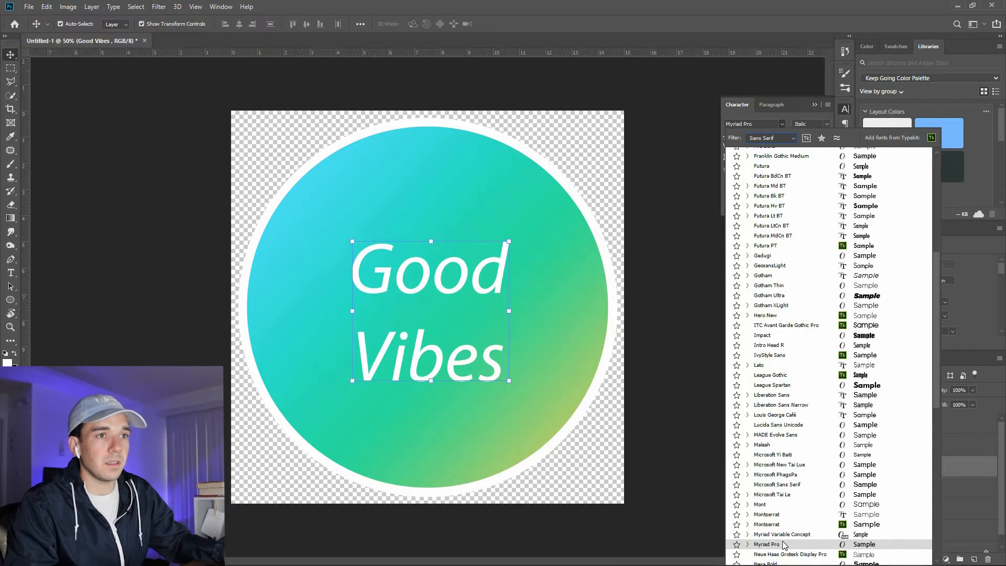
pyautogui.scroll(-3, 785, 546)
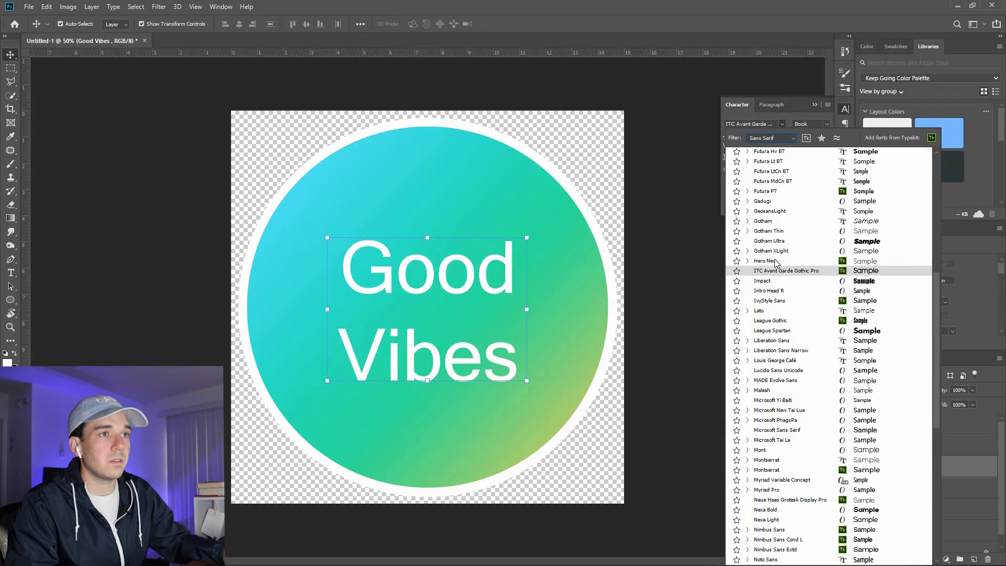
# Step: Filter the font choices by the Decorative and Script classes and preview those fonts on the "Good Vibes" text
pyautogui.click(776, 137)
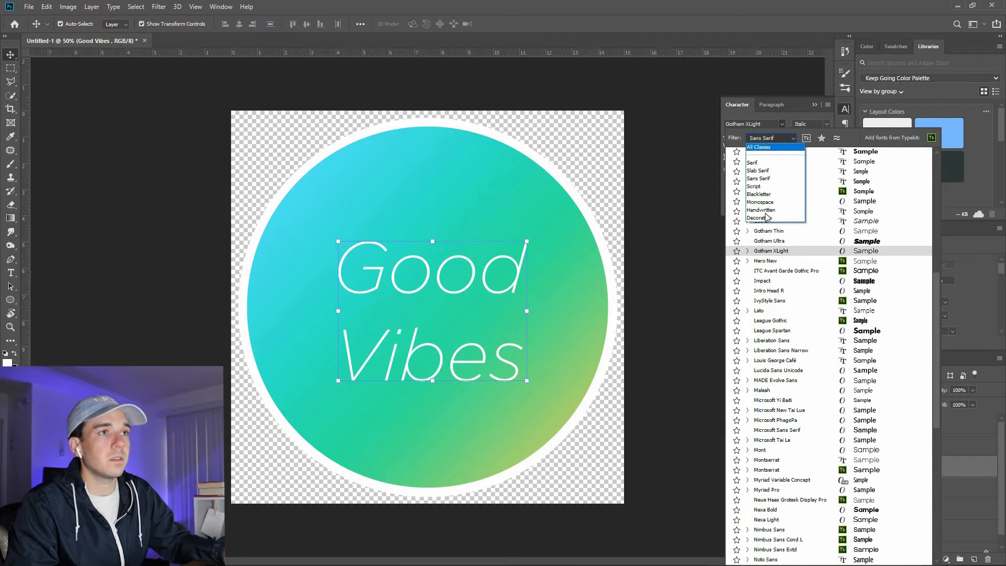
pyautogui.click(766, 218)
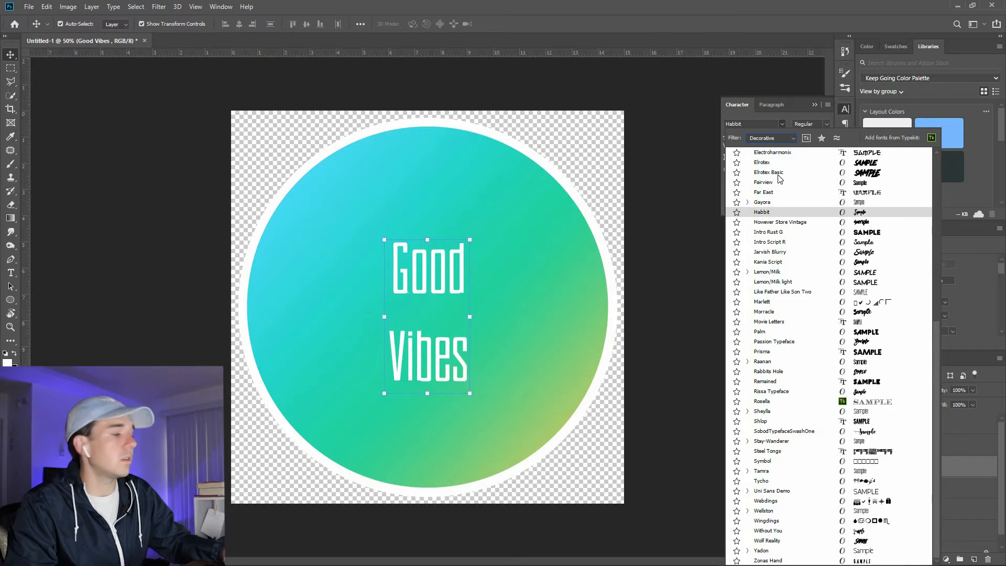
pyautogui.click(778, 137)
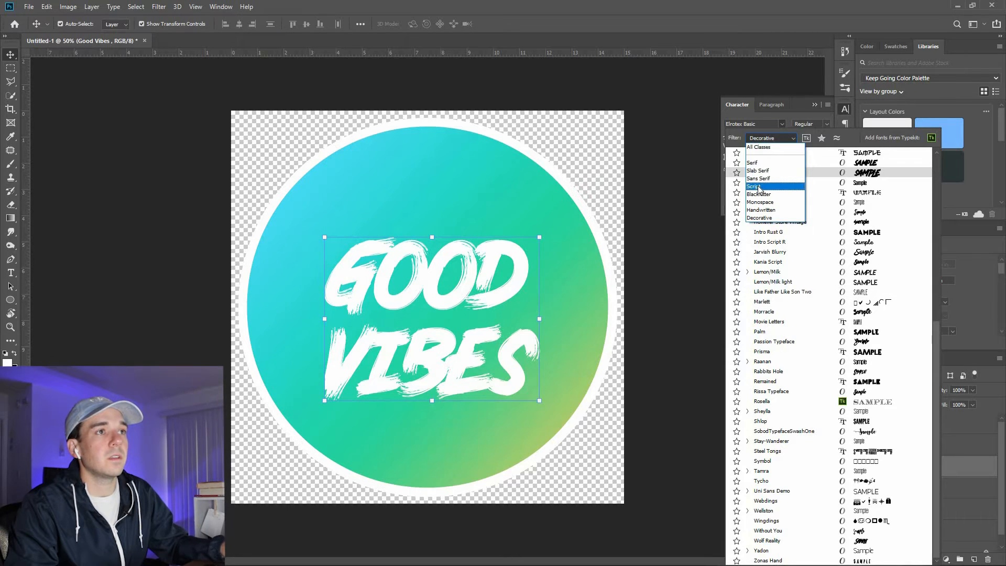
pyautogui.click(766, 187)
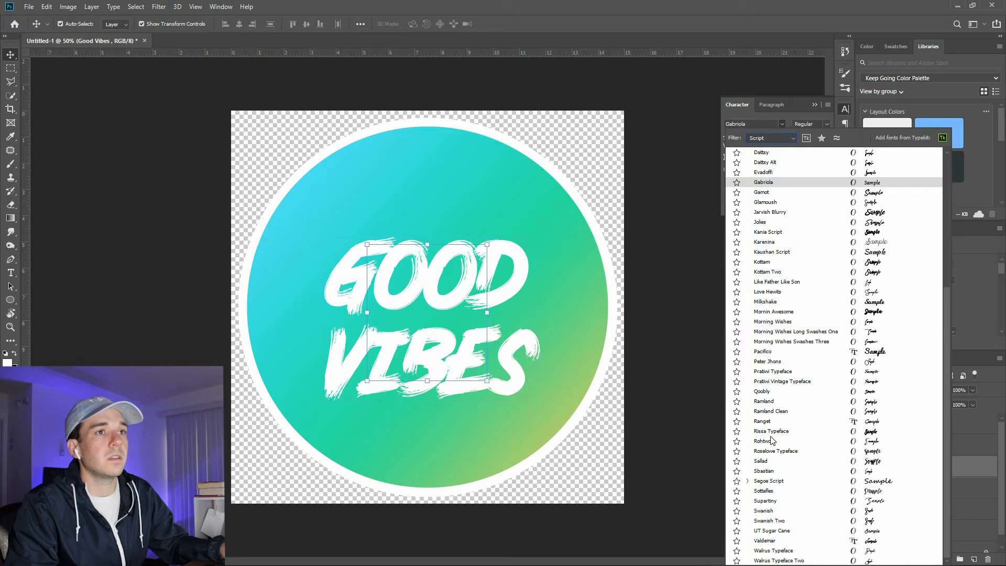
# Step: Filter the fonts to the Handwritten class and apply the Remained font to the "Good Vibes" text
pyautogui.click(771, 137)
pyautogui.click(766, 171)
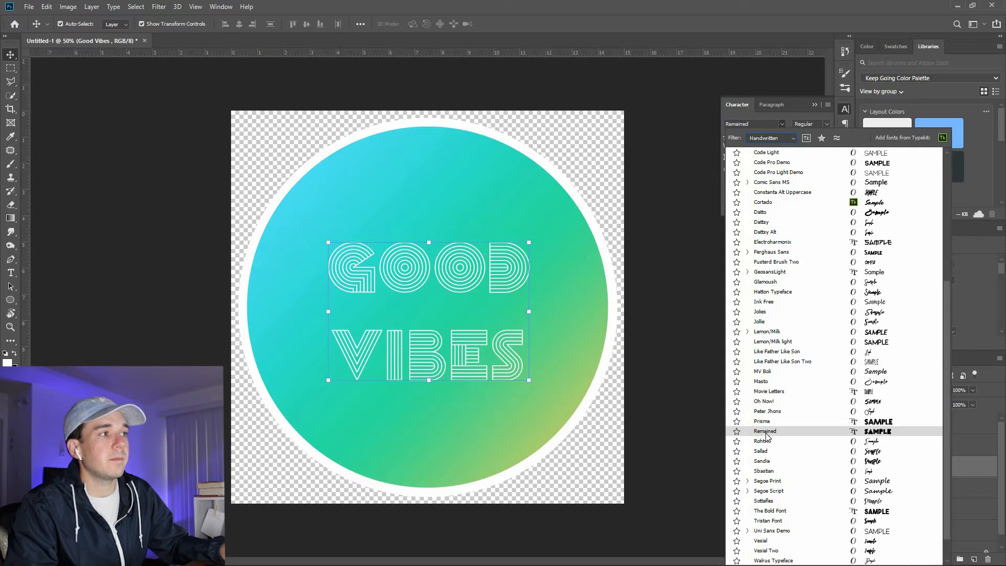
pyautogui.click(471, 223)
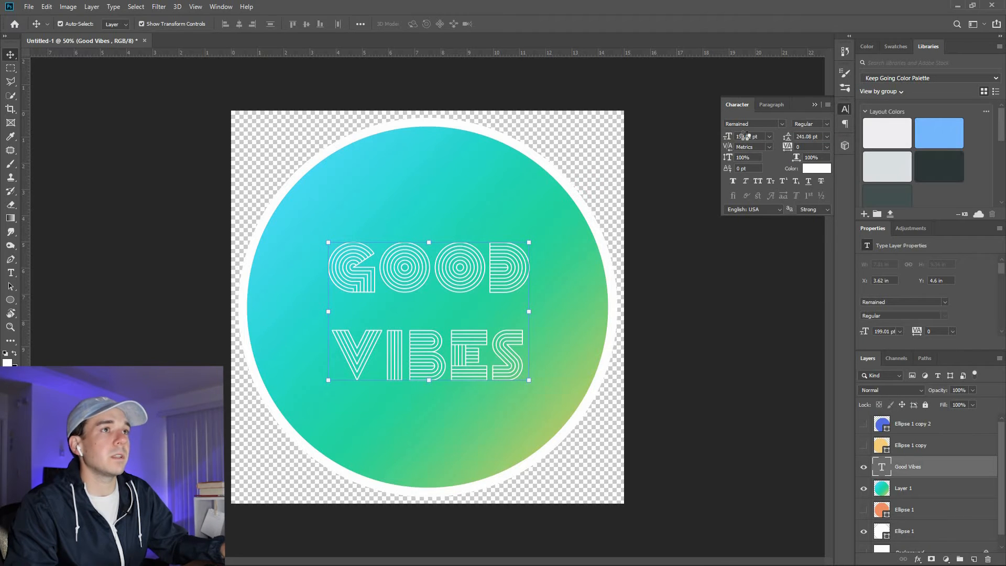
# Step: Enlarge the "Good Vibes" text to 278.01 pt and move it down about 0.22 in to centre it in the circle
pyautogui.moveTo(744, 136); pyautogui.dragTo(772, 136)
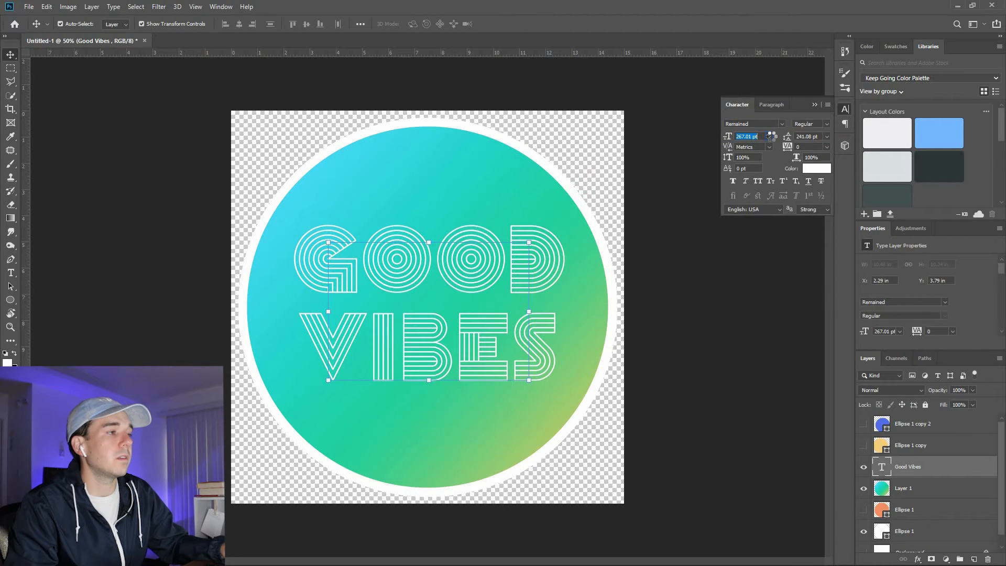
pyautogui.click(499, 272)
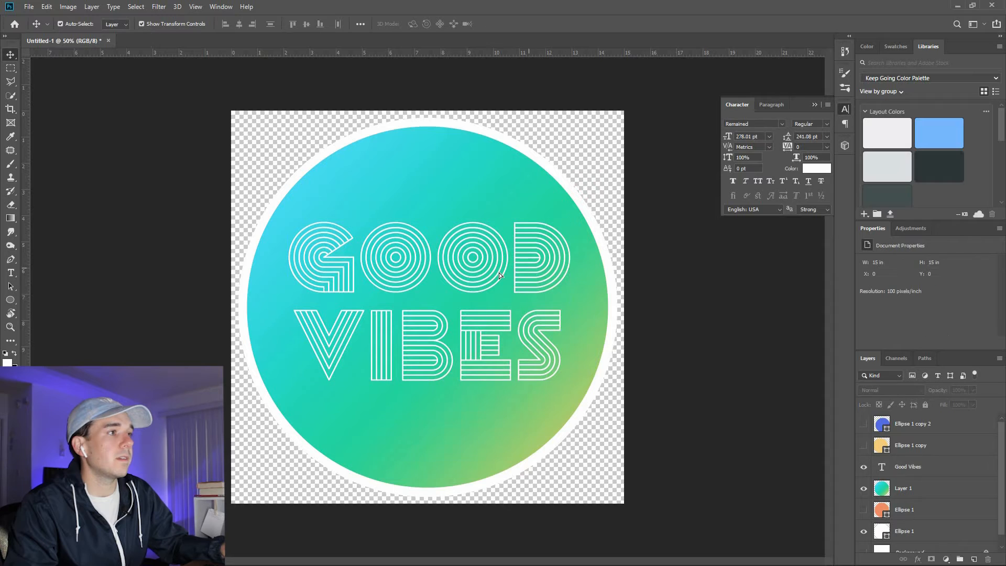
pyautogui.moveTo(499, 274); pyautogui.dragTo(499, 279)
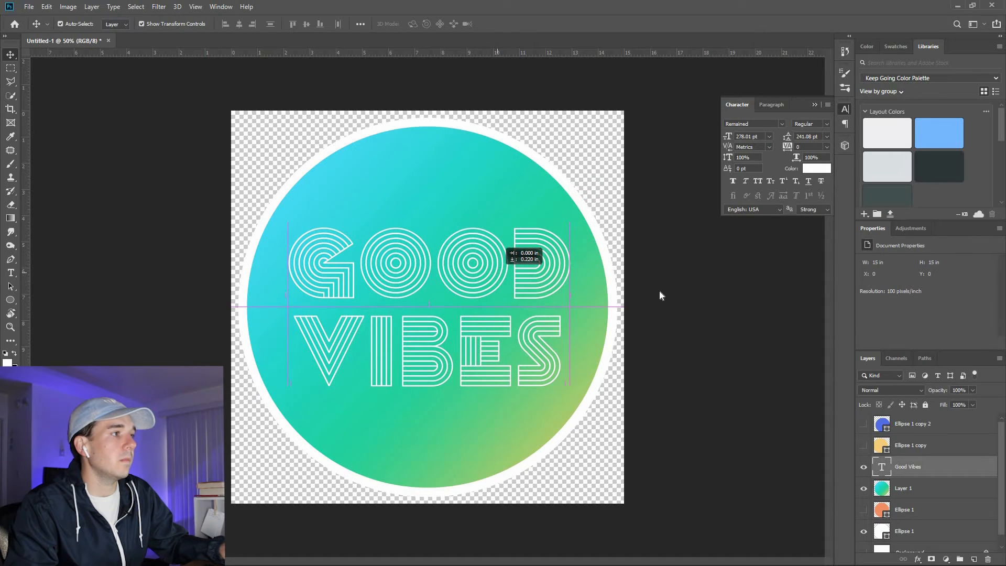
pyautogui.press('t')
pyautogui.press('Return')
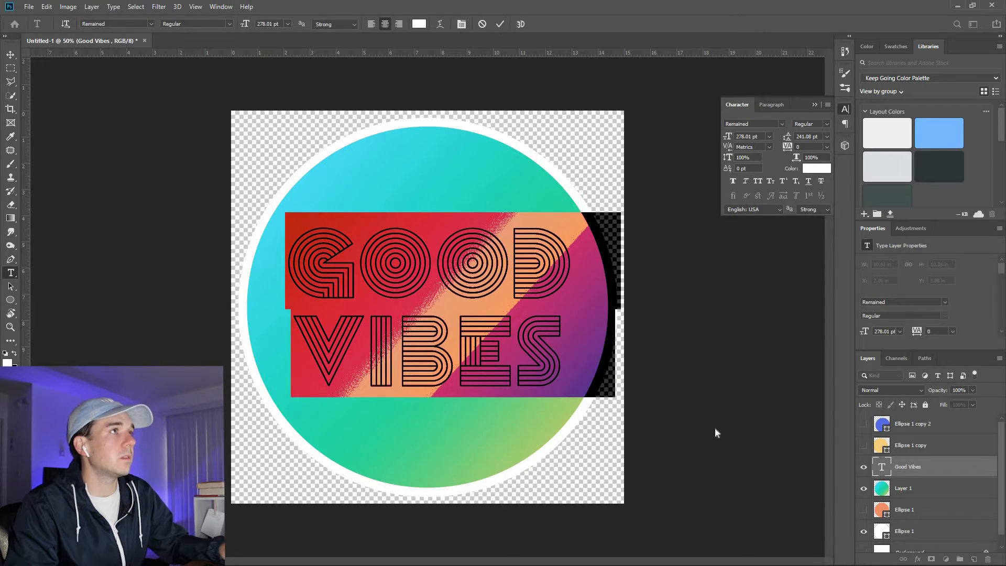
pyautogui.hotkey('ctrl', 'Return')
pyautogui.press('v')
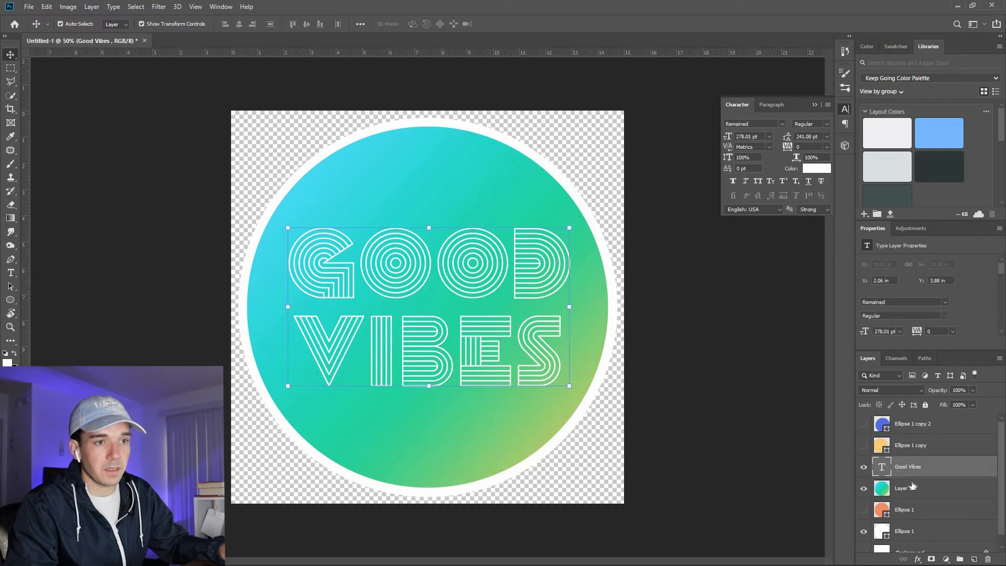
# Step: Try showing the yellow Ellipse 1 copy circle over the artwork, and hide it again
pyautogui.click(915, 487)
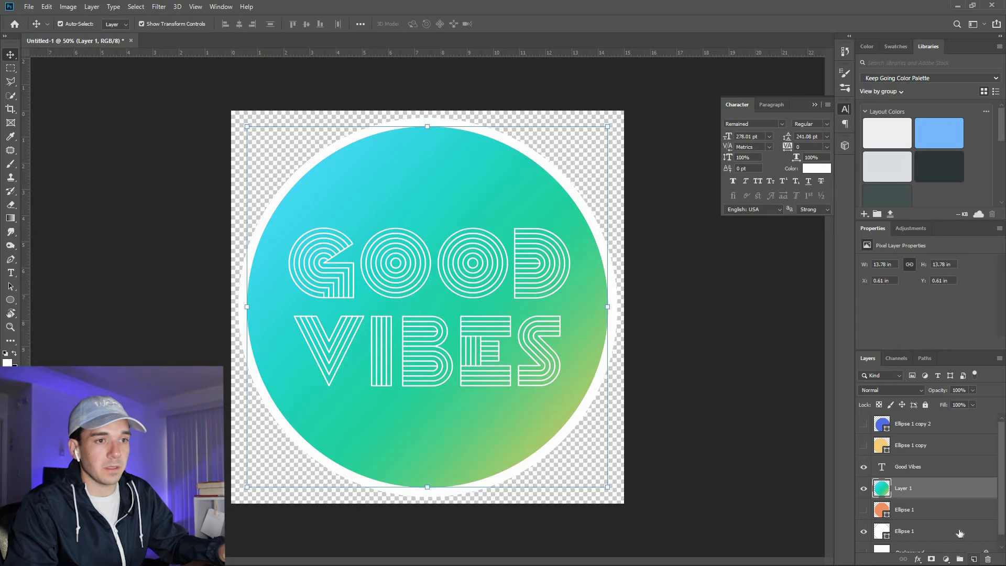
pyautogui.click(883, 446)
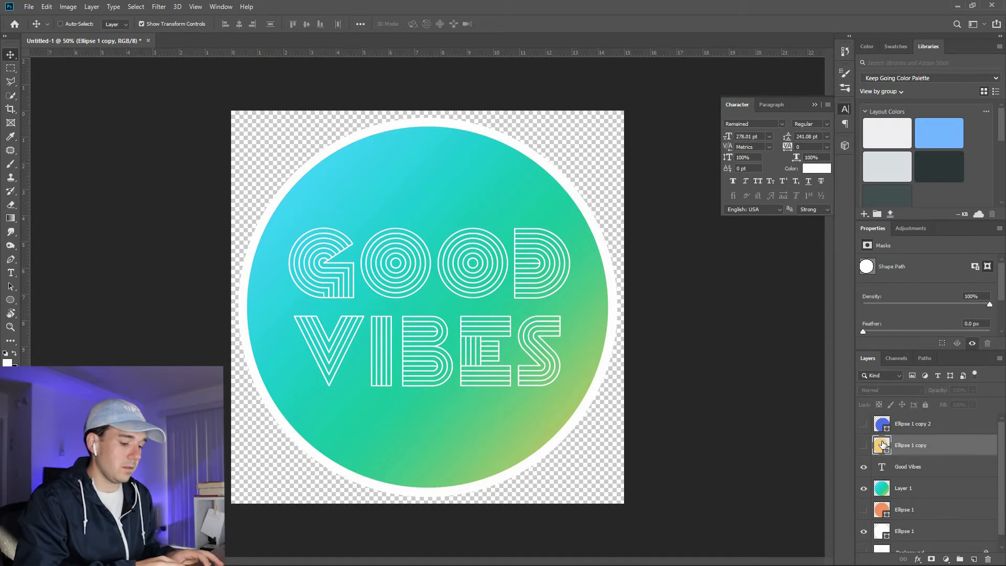
pyautogui.hotkey('ctrl', ',')
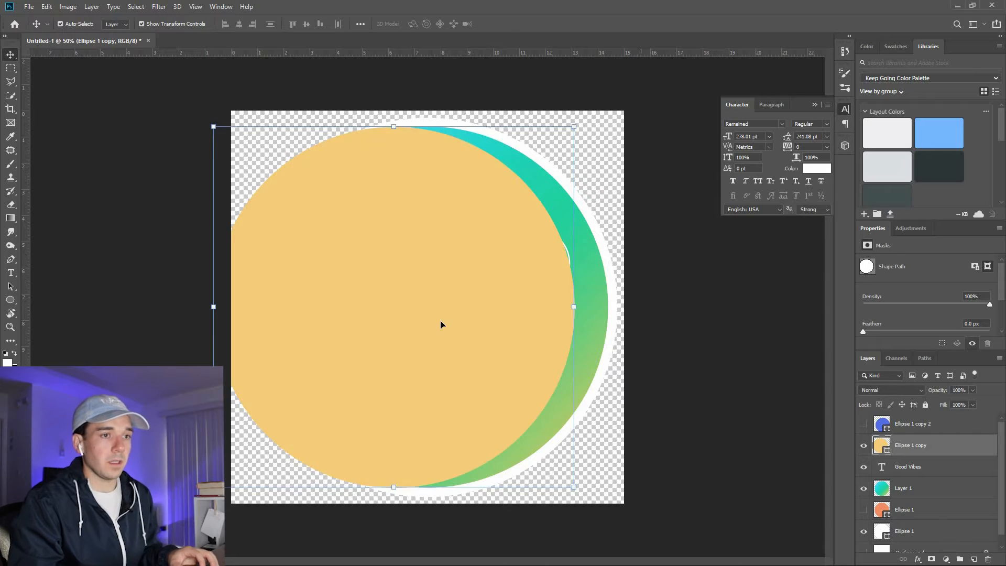
pyautogui.click(864, 446)
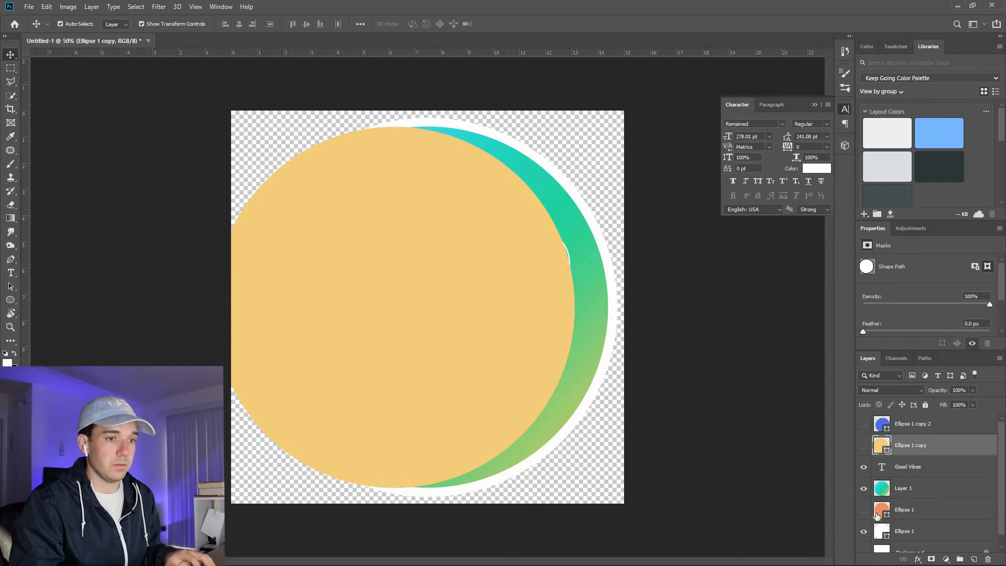
# Step: Show the orange Ellipse 1 circle and hide the gradient Layer 1 so that the text sits on solid orange
pyautogui.click(864, 510)
pyautogui.click(864, 510)
pyautogui.click(865, 493)
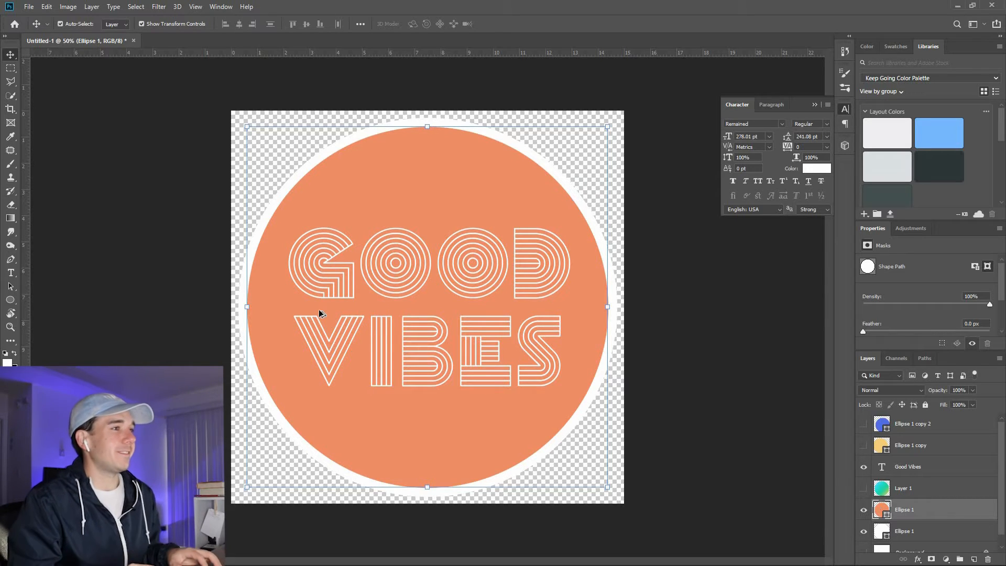
# Step: Add a new layer directly above Layer 1 and trace the outline of the G with the Polygonal Lasso as a closed selection
pyautogui.scroll(3, 321, 313)
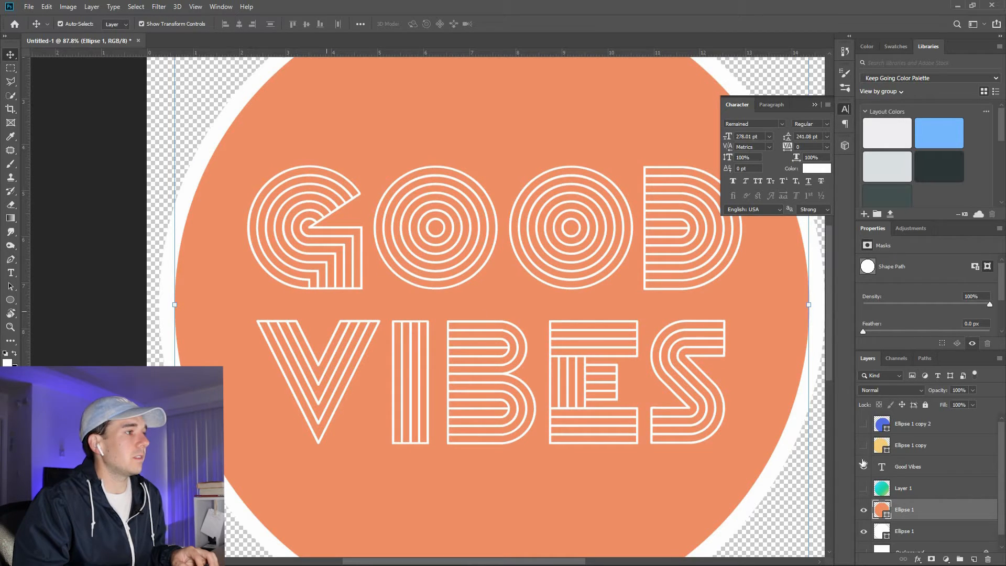
pyautogui.click(918, 489)
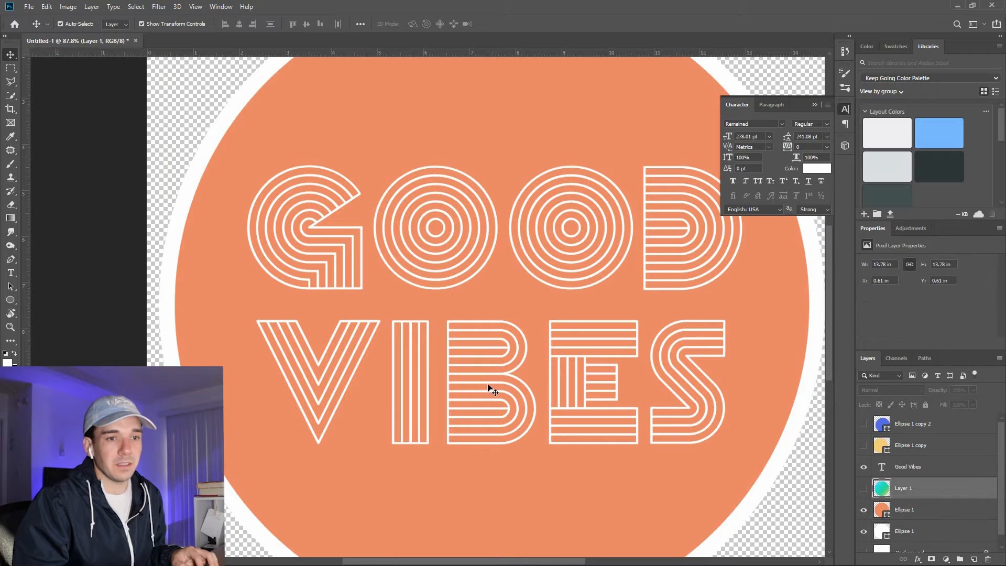
pyautogui.hotkey('ctrl', 'shift', 'alt', 'n')
pyautogui.press('l')
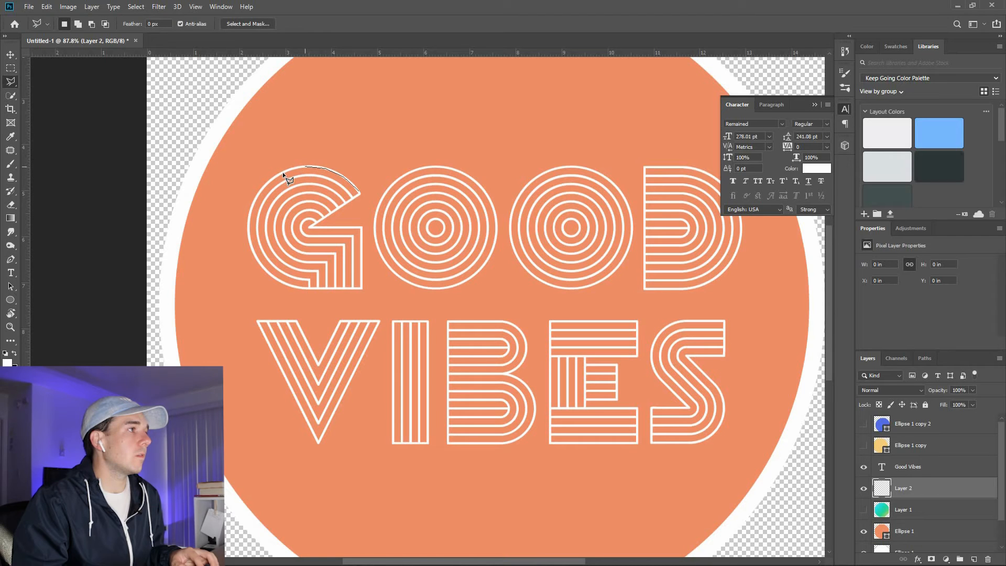
pyautogui.click(264, 186)
pyautogui.click(252, 207)
pyautogui.click(250, 230)
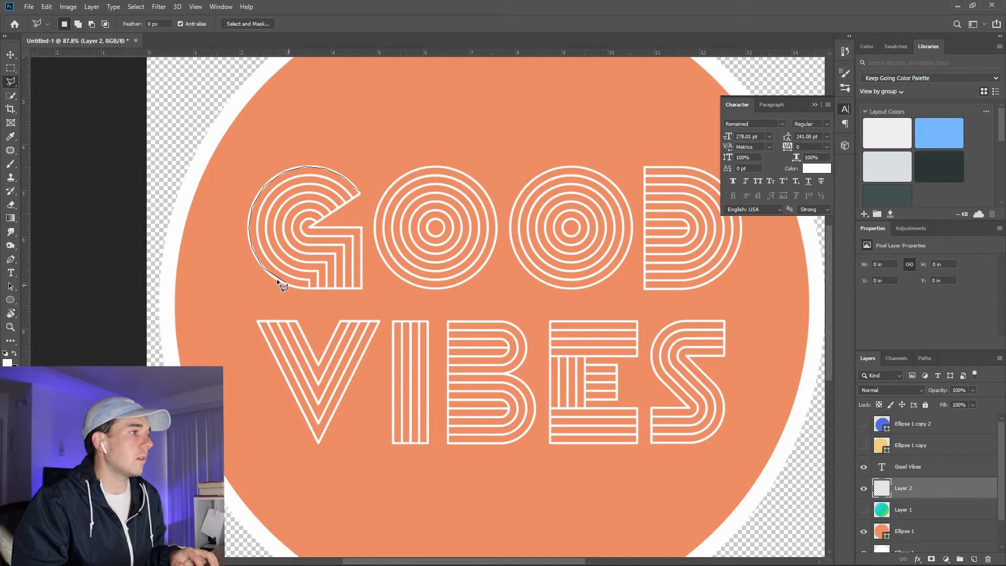
pyautogui.click(319, 288)
pyautogui.click(361, 226)
pyautogui.click(310, 227)
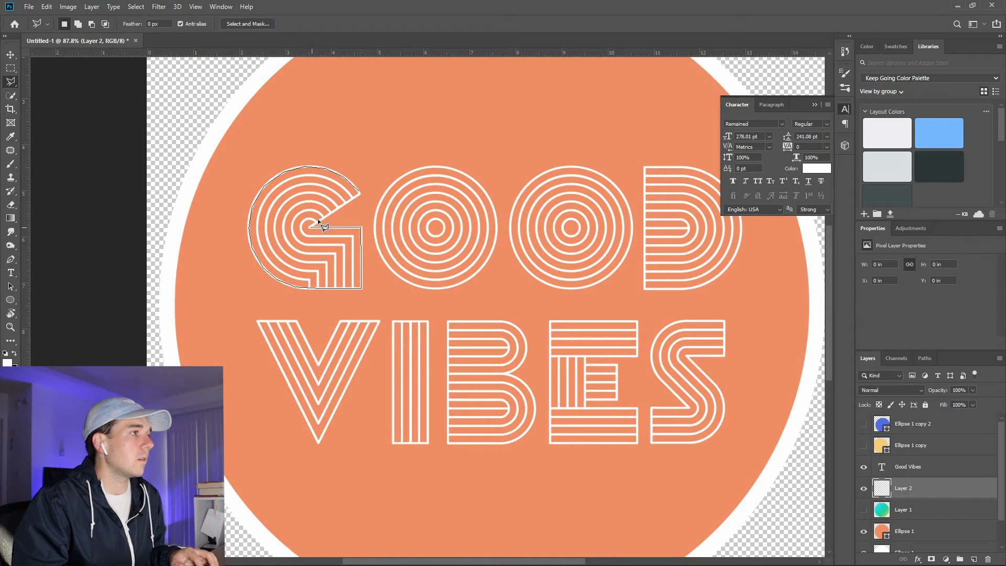
pyautogui.click(358, 192)
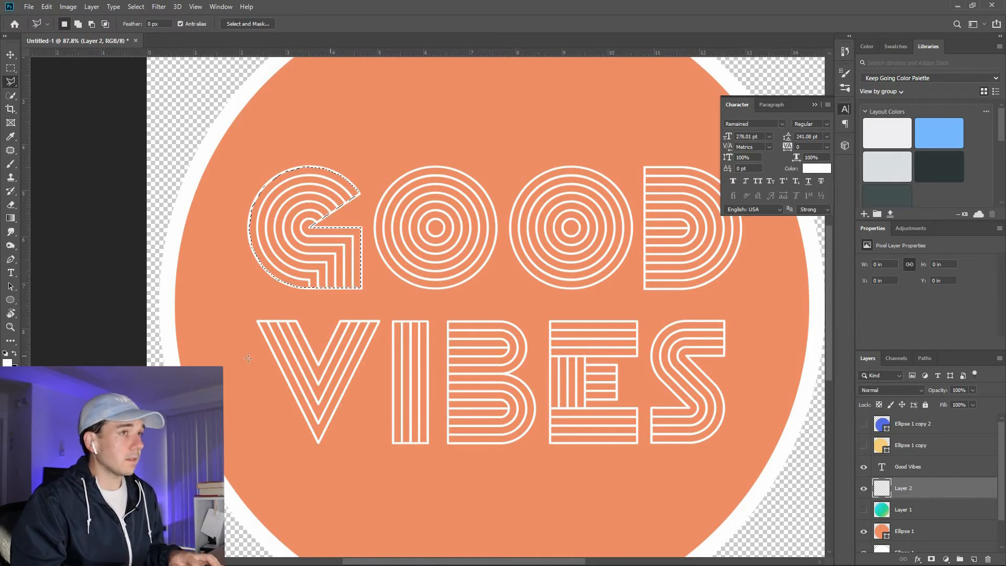
# Step: Switch to the browser, copy the Wild Caribbean Green colour code from the Canadian palette, and return to Photoshop
pyautogui.press('g')
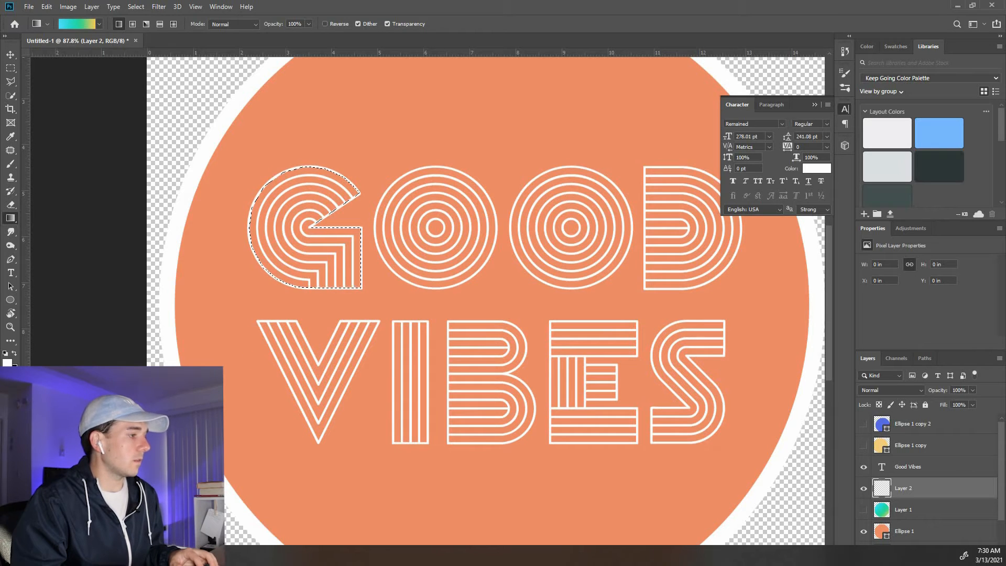
pyautogui.hotkey('alt', 'Tab')
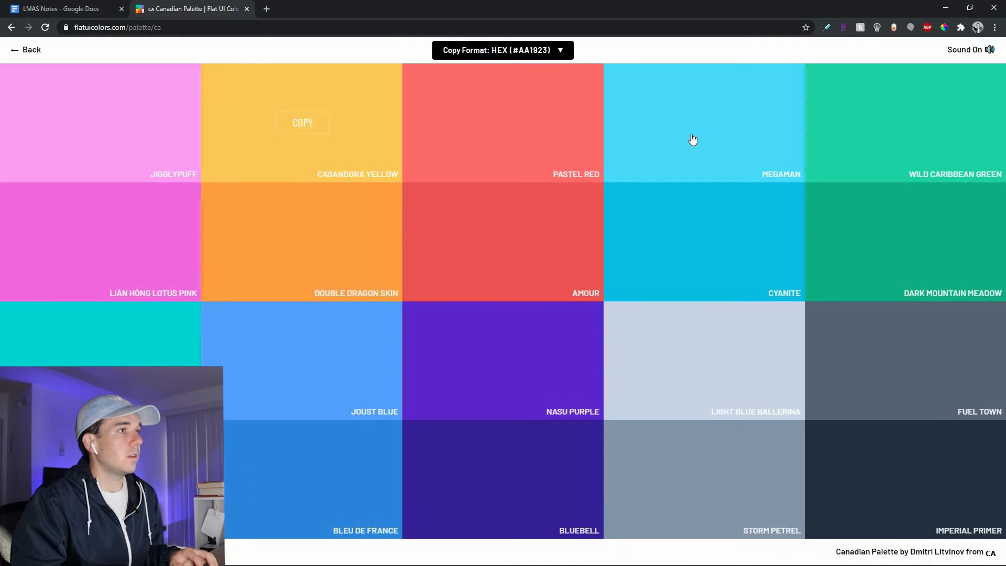
pyautogui.click(902, 124)
pyautogui.hotkey('alt', 'Tab')
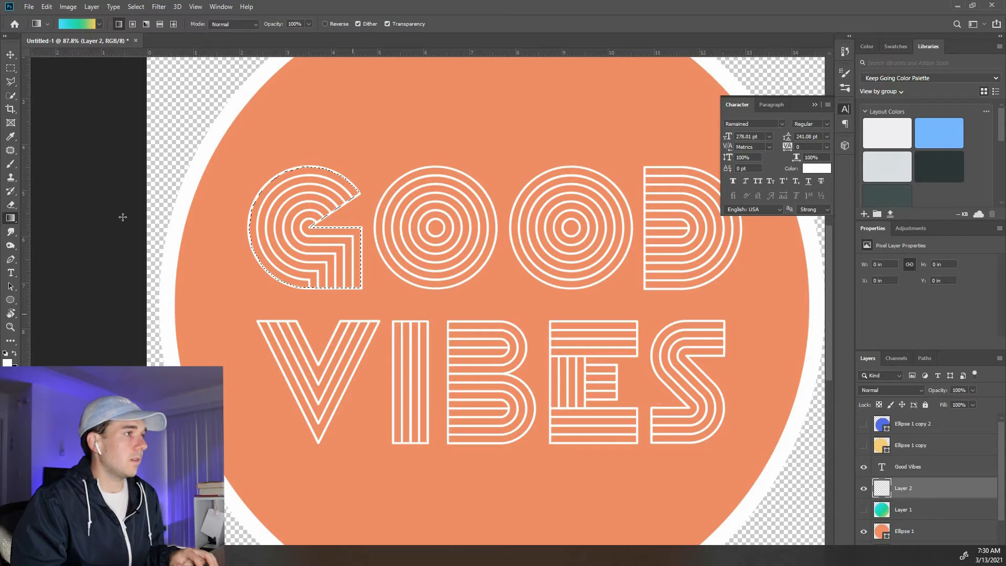
# Step: Set the foreground to the copied green, fill the G selection using the Paint Bucket, and deselect
pyautogui.rightClick(12, 219)
pyautogui.click(78, 228)
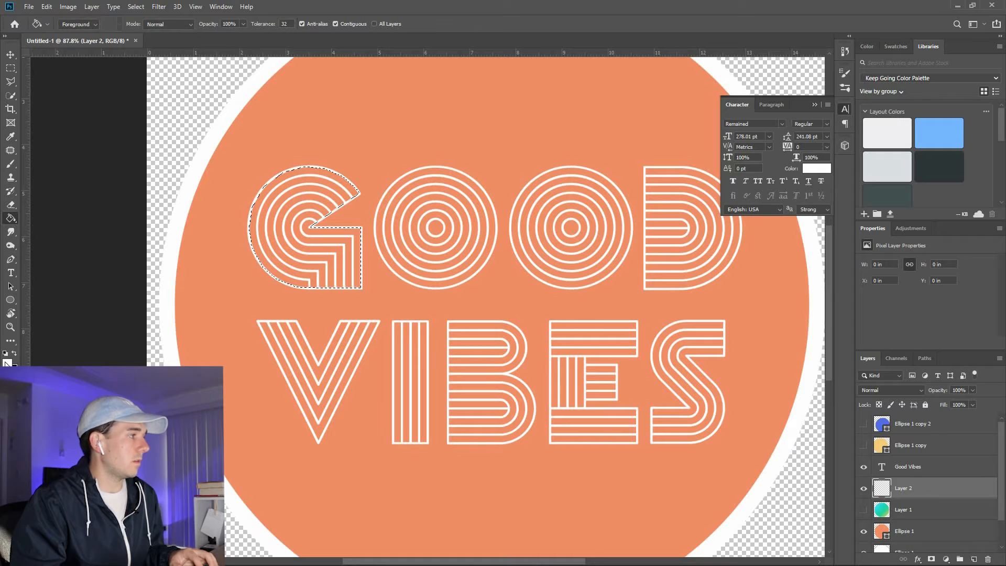
pyautogui.click(7, 362)
pyautogui.hotkey('ctrl', 'v')
pyautogui.press('Return')
pyautogui.click(310, 240)
pyautogui.hotkey('ctrl', 'd')
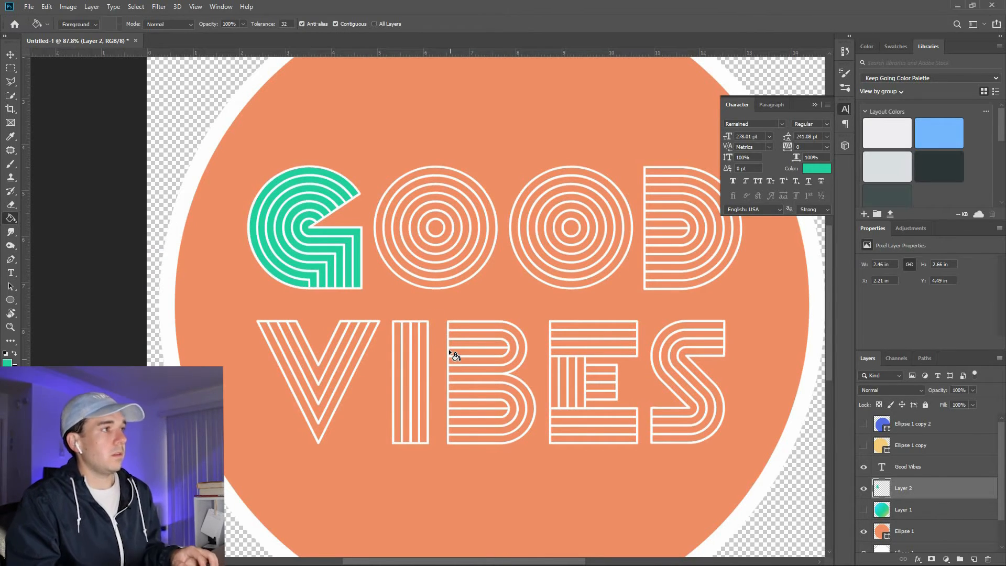
# Step: Select the first O of "Good" along its outer ring with the Elliptical Marquee
pyautogui.press('v')
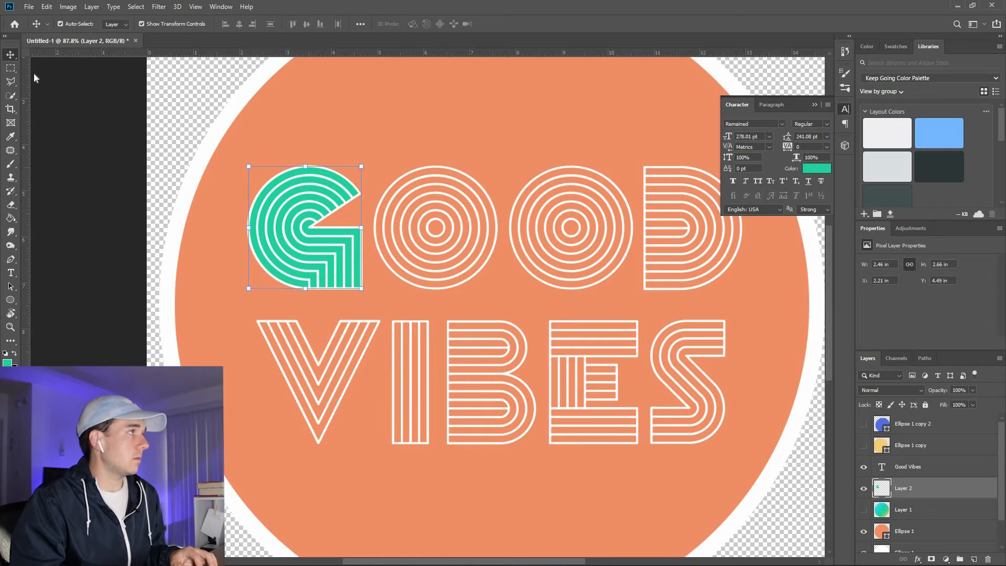
pyautogui.click(11, 69)
pyautogui.click(53, 78)
pyautogui.moveTo(509, 287); pyautogui.dragTo(488, 307)
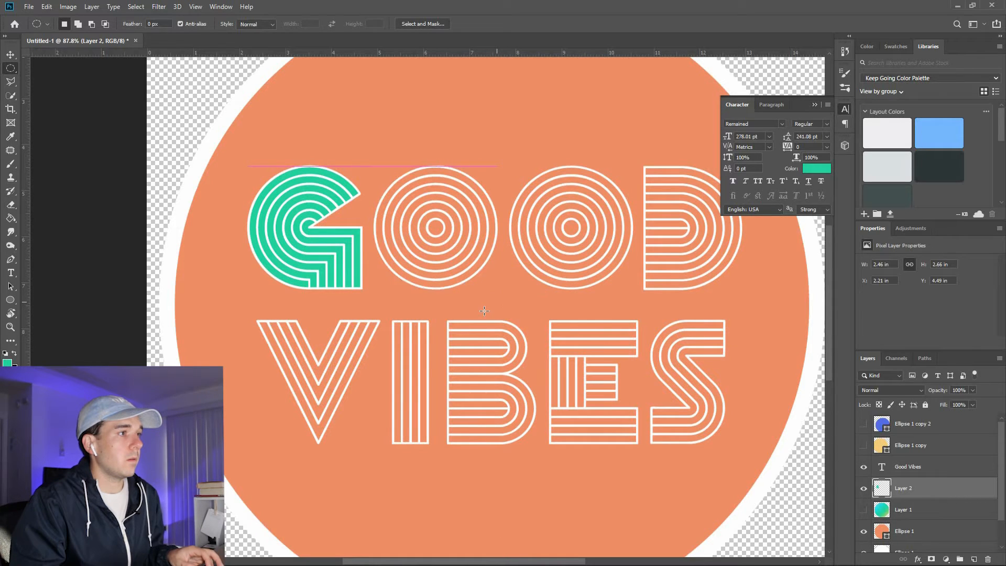
pyautogui.click(194, 555)
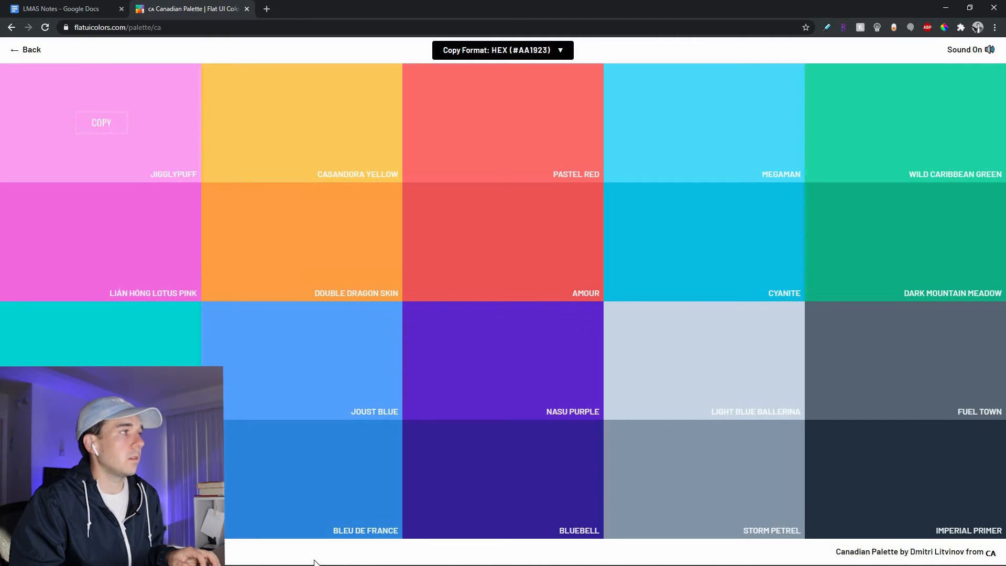
pyautogui.click(101, 123)
pyautogui.click(209, 556)
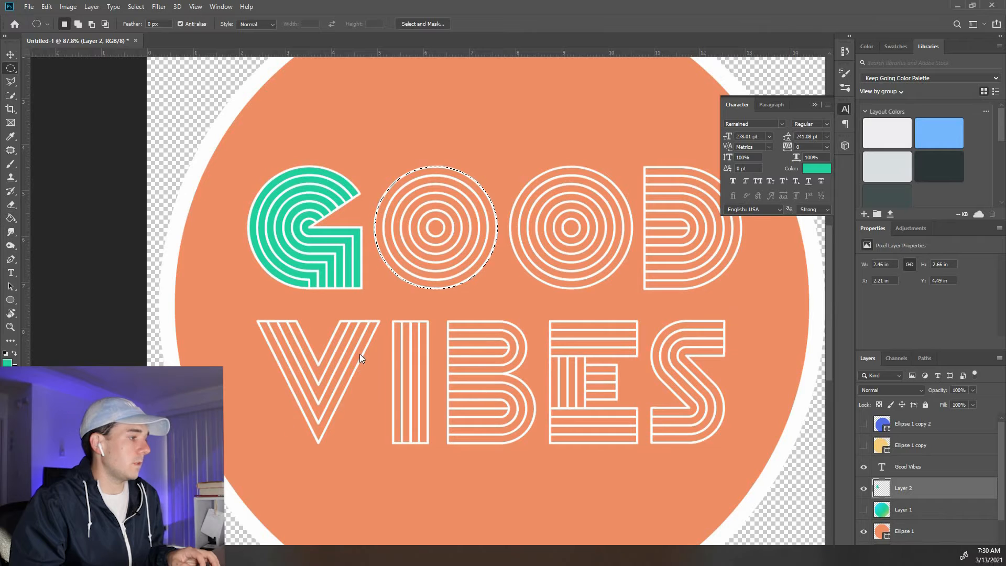
# Step: Copy Casandora Yellow (#feca57) from the browser palette, set it as Photoshop's foreground colour, and fill the selected O on Layer 2
pyautogui.hotkey('alt', 'Tab')
pyautogui.click(306, 123)
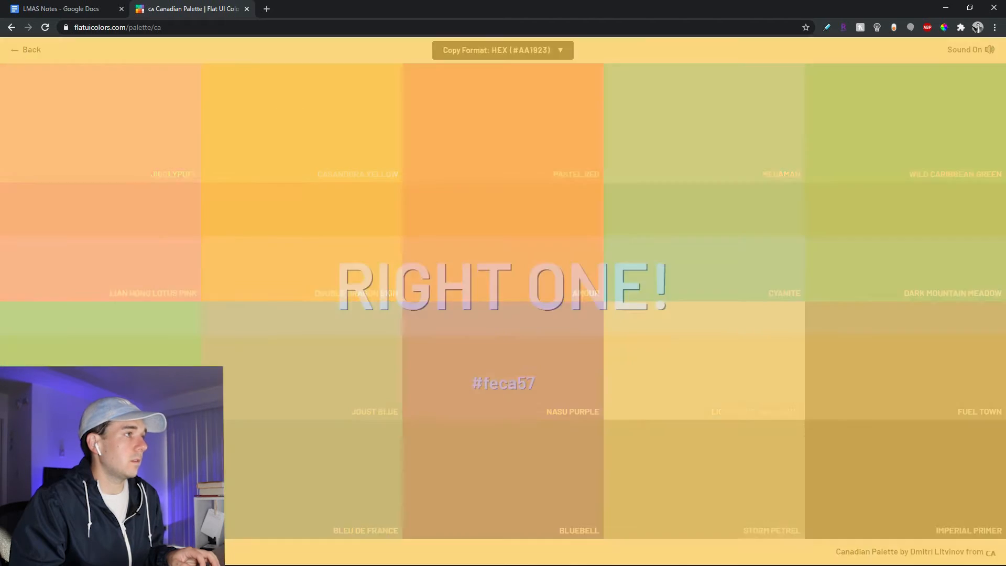
pyautogui.hotkey('alt', 'Tab')
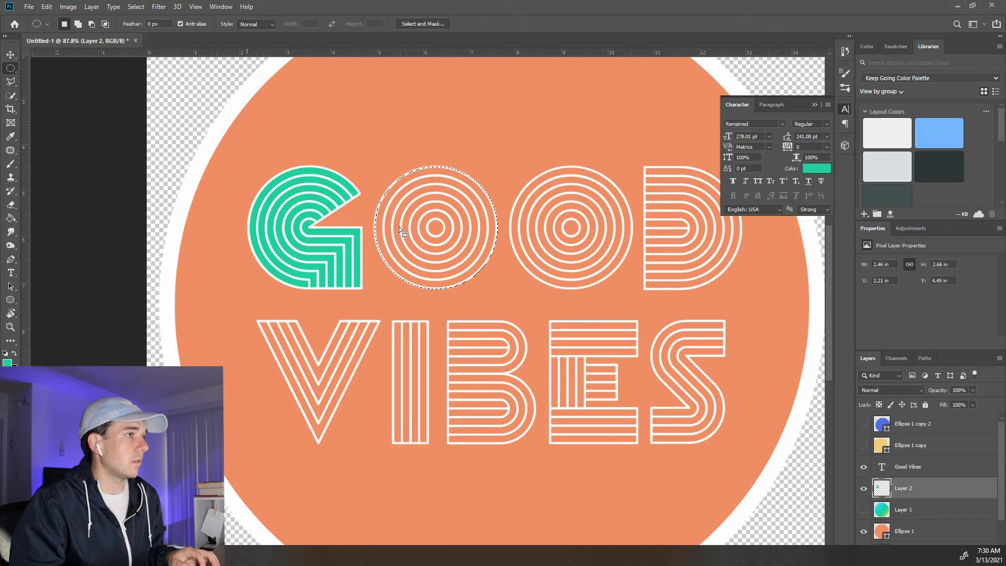
pyautogui.click(7, 363)
pyautogui.hotkey('ctrl', 'v')
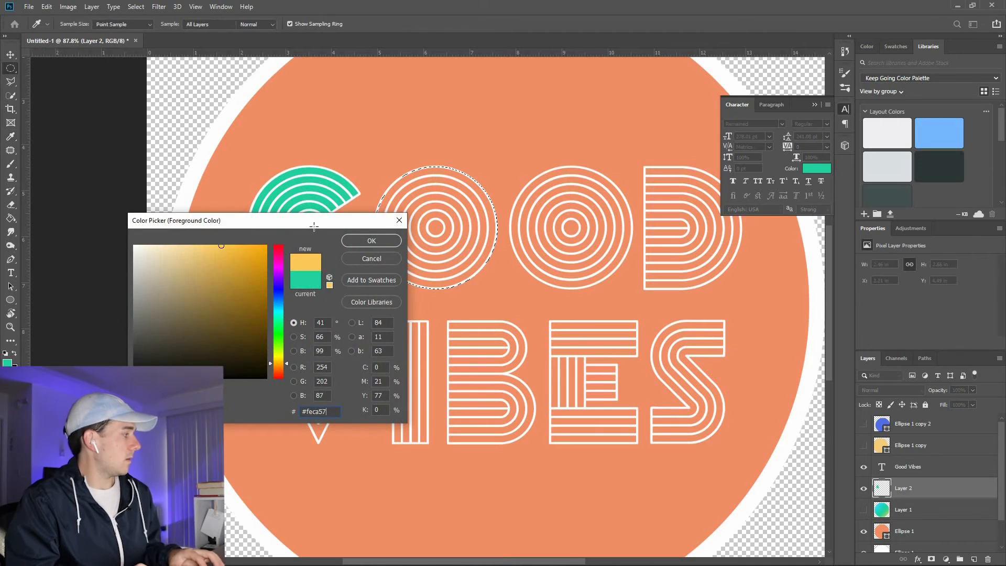
pyautogui.press('Return')
pyautogui.press('g')
pyautogui.hotkey('alt', 'BackSpace')
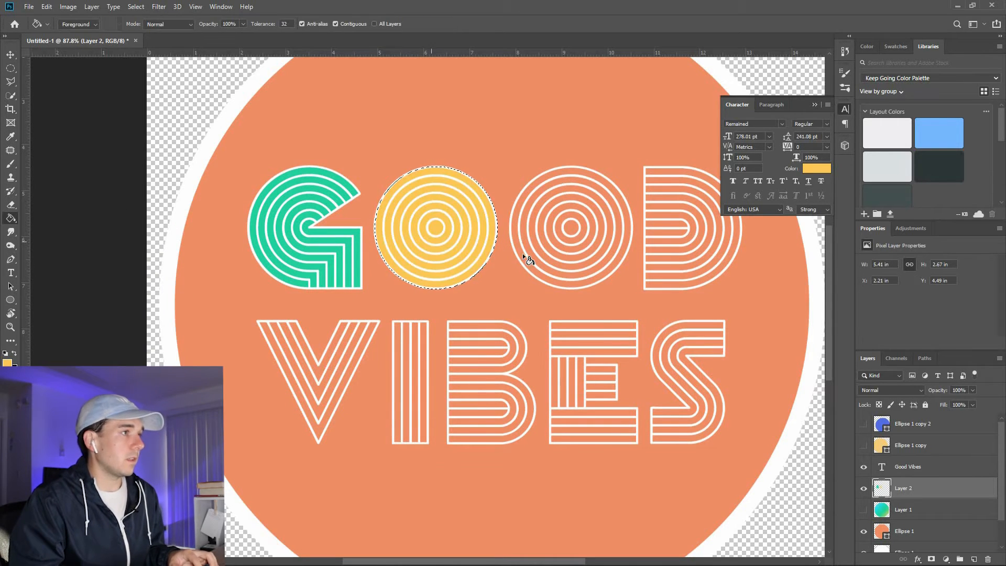
# Step: Deselect the first O and select the second O of "Good" along its outer ring with the Elliptical Marquee
pyautogui.hotkey('ctrl', 'd')
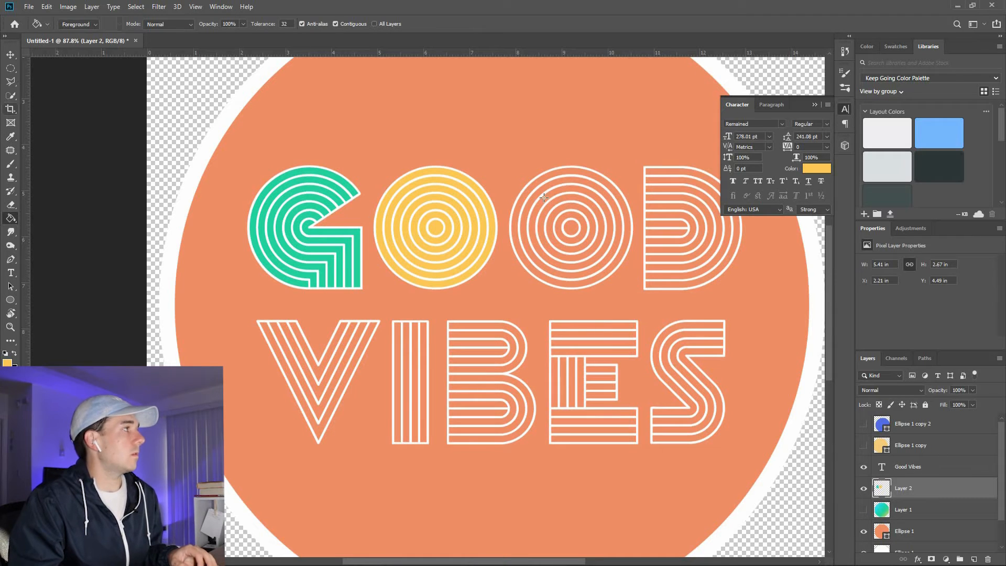
pyautogui.press('m')
pyautogui.moveTo(523, 168); pyautogui.dragTo(631, 313)
pyautogui.click(192, 557)
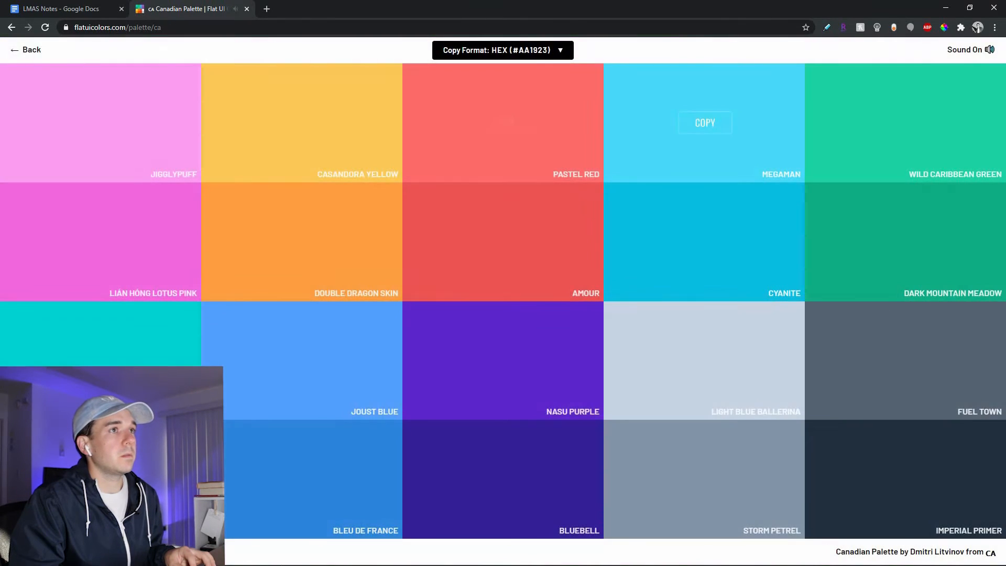
pyautogui.click(705, 123)
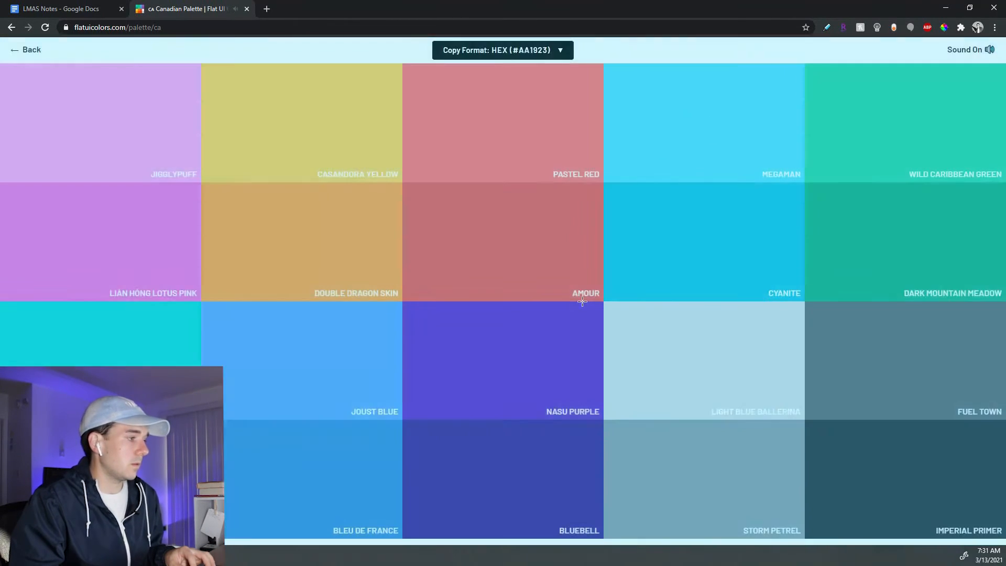
pyautogui.hotkey('alt', 'Tab')
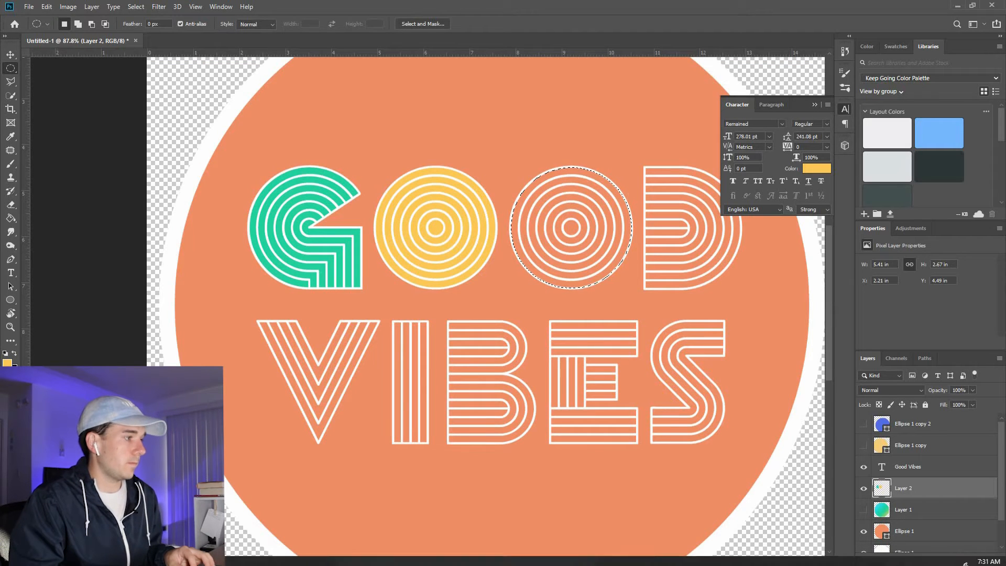
# Step: Switch to the browser, copy the Pastel Red colour code from the Canadian palette, and return to Photoshop
pyautogui.hotkey('alt', 'Tab')
pyautogui.click(498, 132)
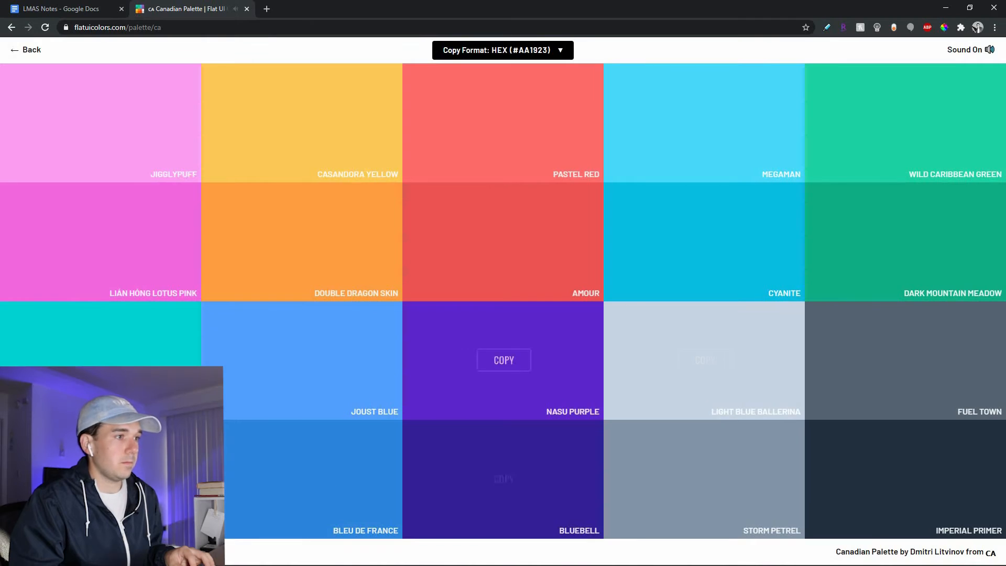
pyautogui.hotkey('alt', 'Tab')
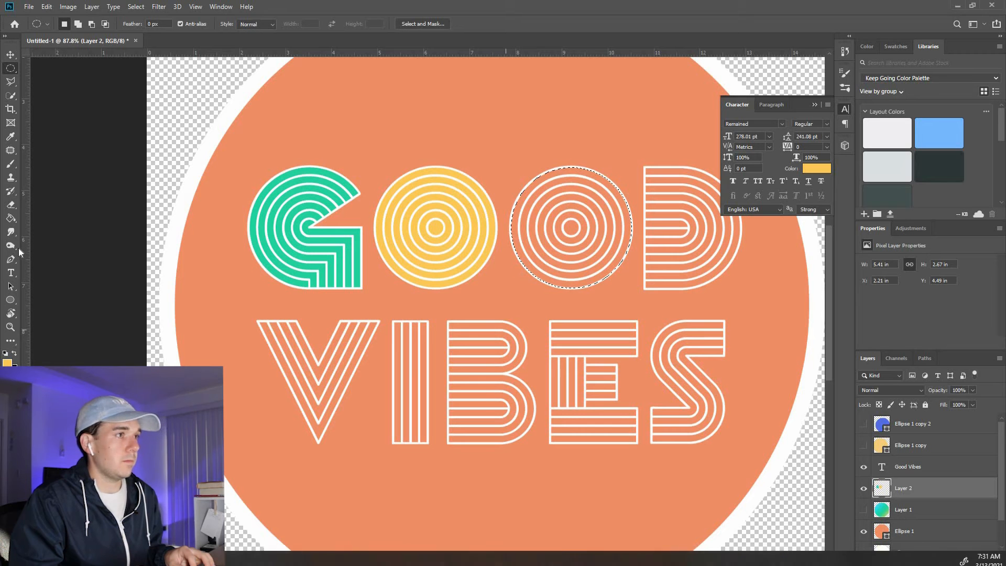
# Step: Set the foreground to the copied Pastel Red (#ff6b6b), fill the selected second O with the Paint Bucket, and deselect
pyautogui.click(10, 204)
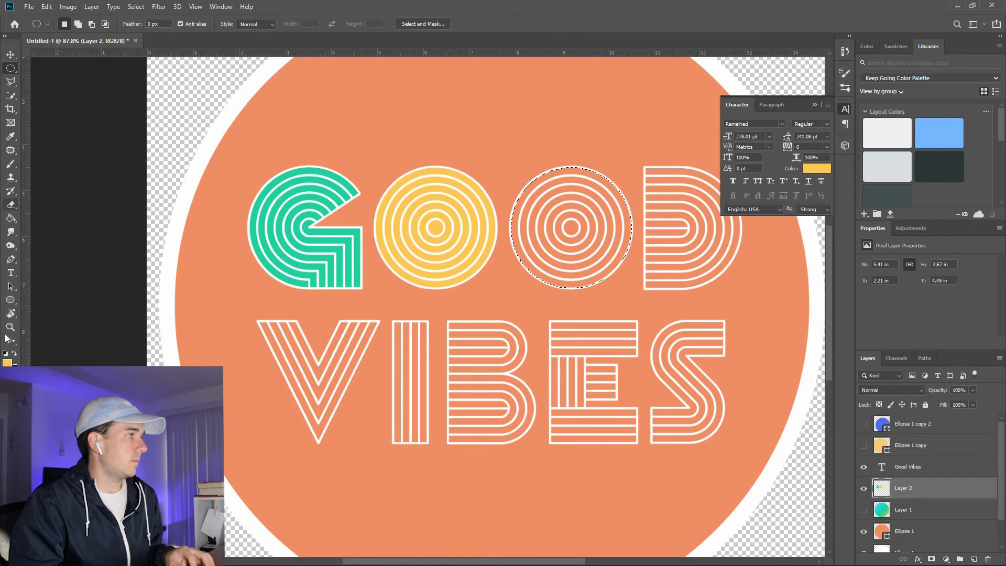
pyautogui.click(6, 362)
pyautogui.hotkey('ctrl', 'v')
pyautogui.press('Return')
pyautogui.press('g')
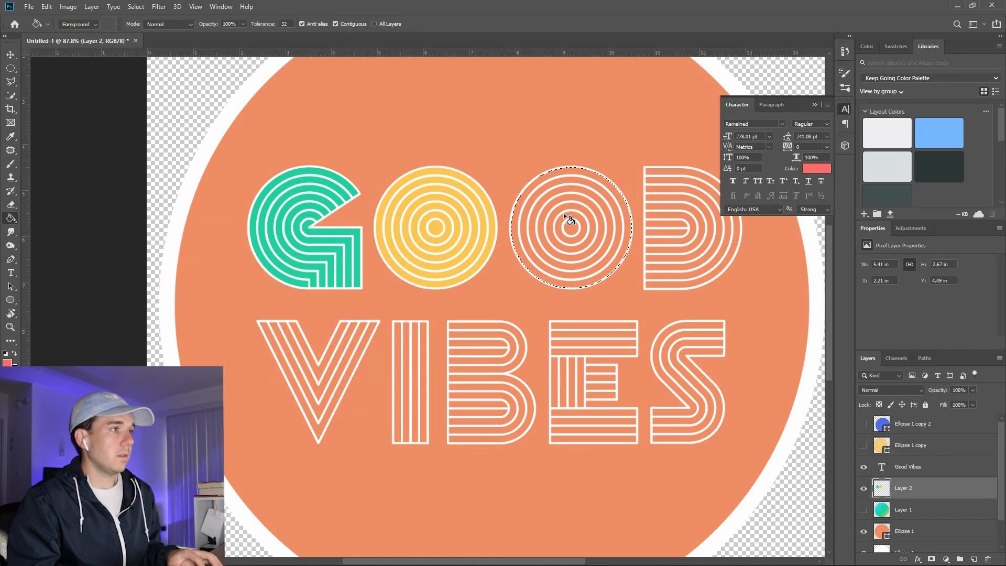
pyautogui.click(615, 268)
pyautogui.hotkey('ctrl', 'd')
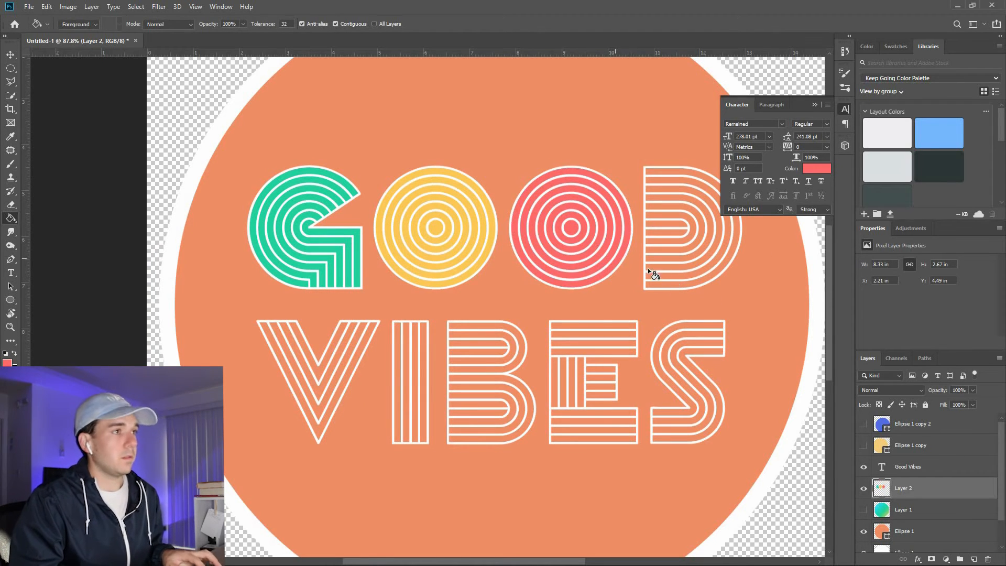
# Step: Trace the outer edge of the D in "Good" with the Polygonal Lasso and close the selection
pyautogui.press('l')
pyautogui.click(645, 168)
pyautogui.click(645, 289)
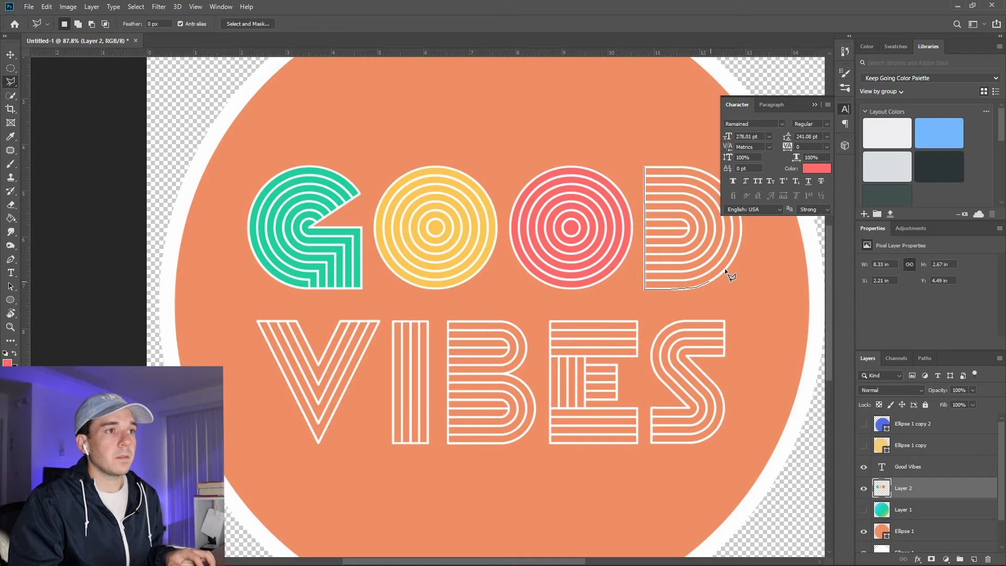
pyautogui.click(738, 251)
pyautogui.moveTo(738, 250); pyautogui.dragTo(669, 287)
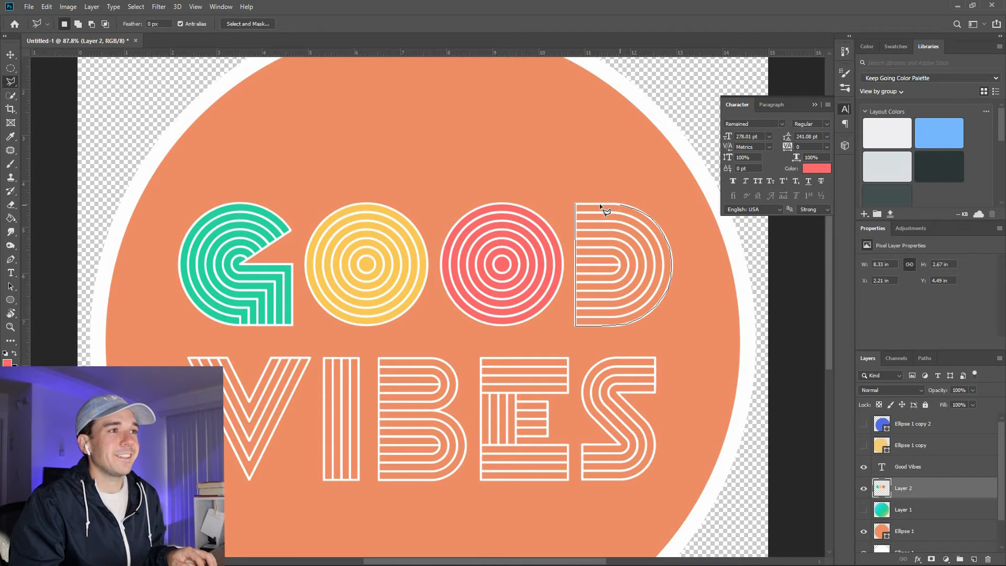
pyautogui.click(575, 205)
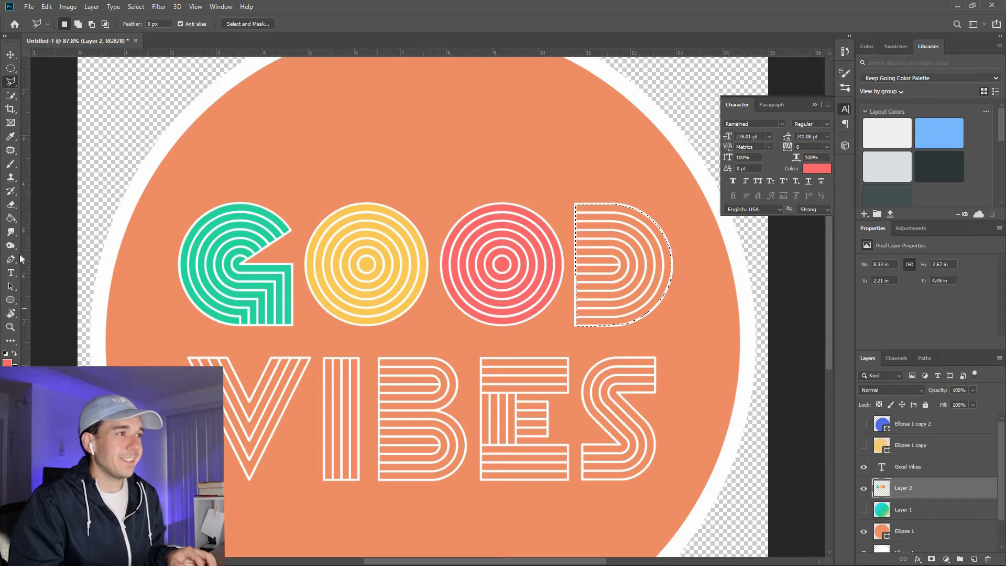
# Step: Switch to the browser, copy the Jigglypuff pink colour code from the palette, and return to Photoshop
pyautogui.click(196, 555)
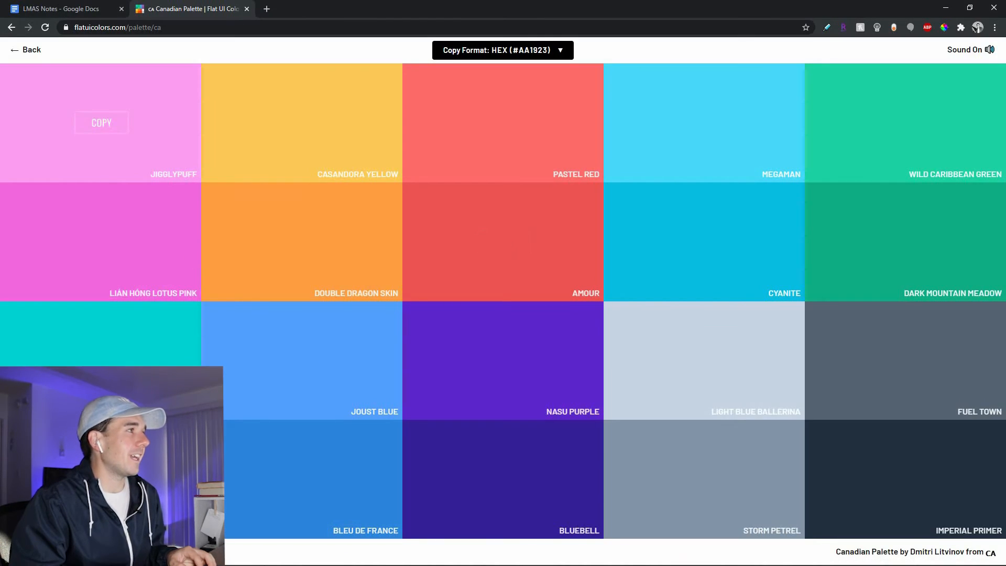
pyautogui.click(114, 126)
pyautogui.click(196, 555)
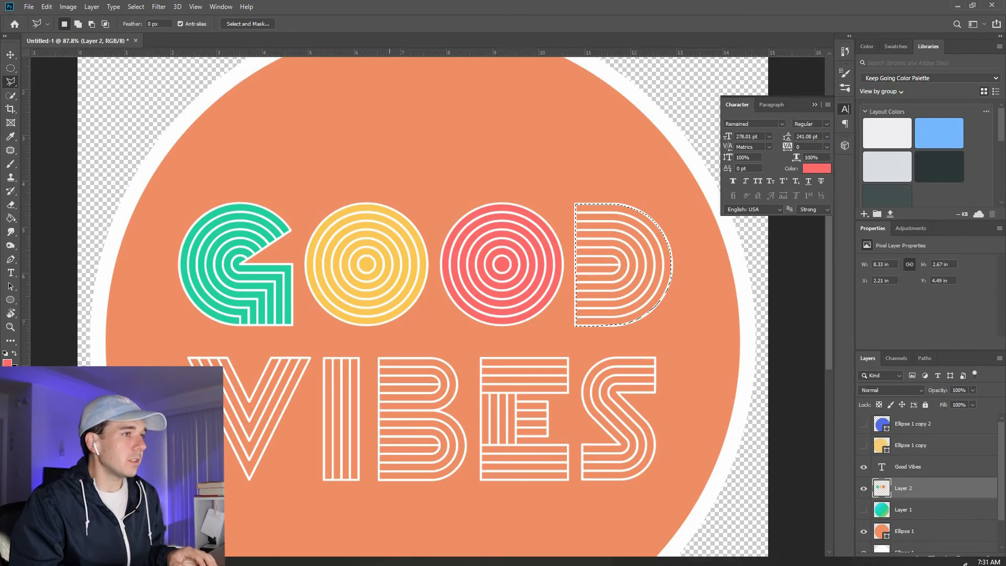
# Step: Set the foreground to the copied Jigglypuff pink (#ff9ff3), fill the selected D with the Paint Bucket, and deselect
pyautogui.press('g')
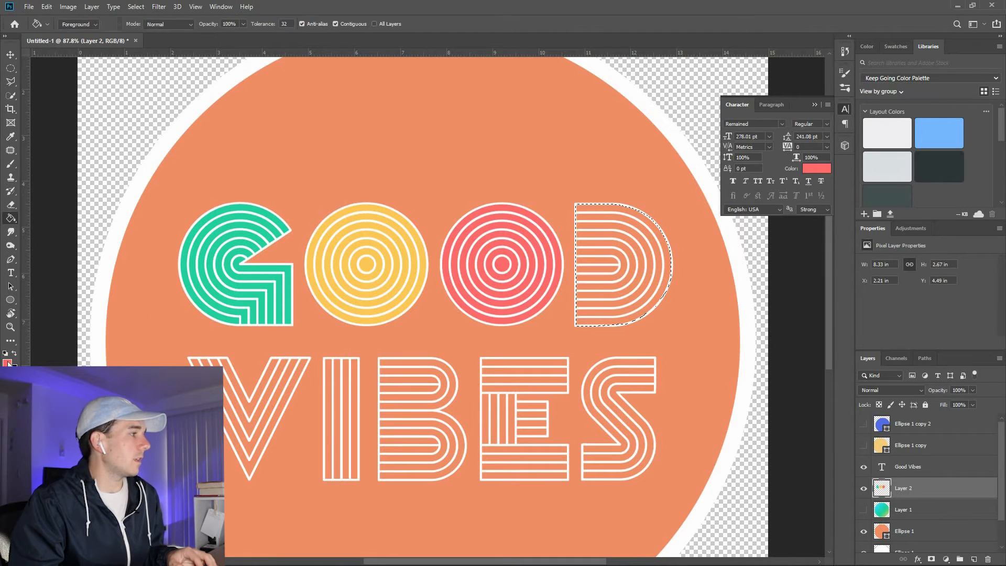
pyautogui.click(7, 364)
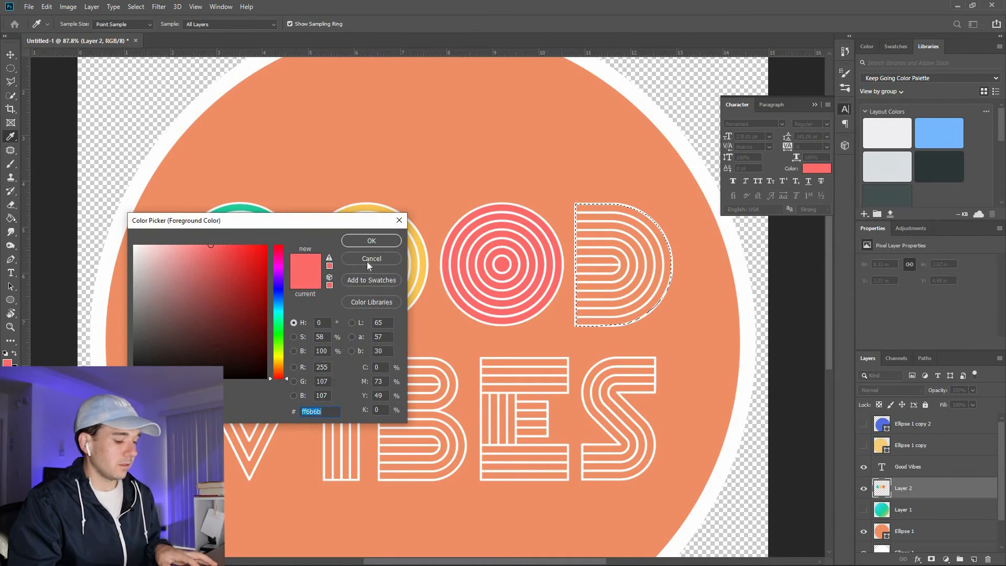
pyautogui.hotkey('ctrl', 'v')
pyautogui.press('Return')
pyautogui.click(613, 260)
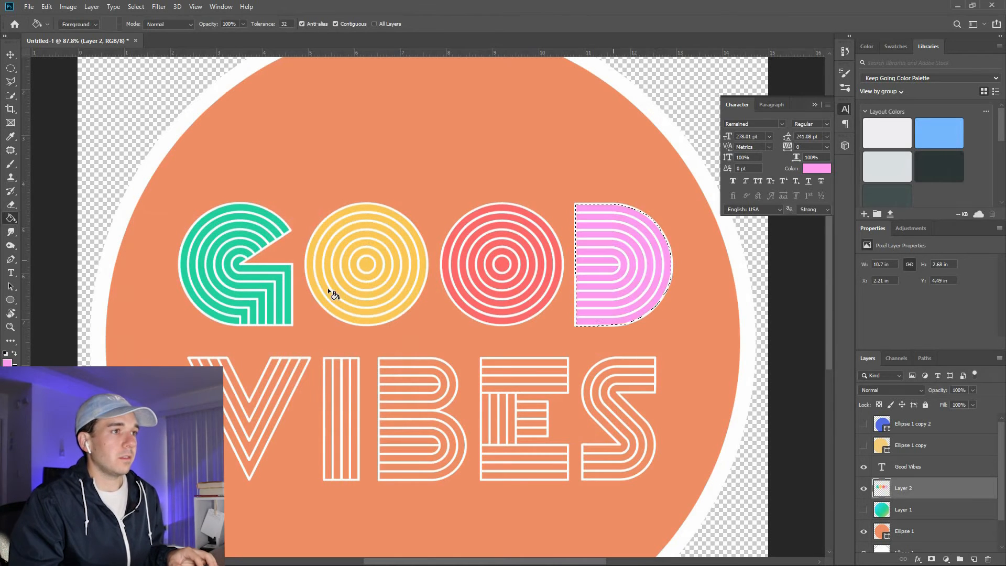
pyautogui.hotkey('ctrl', 'd')
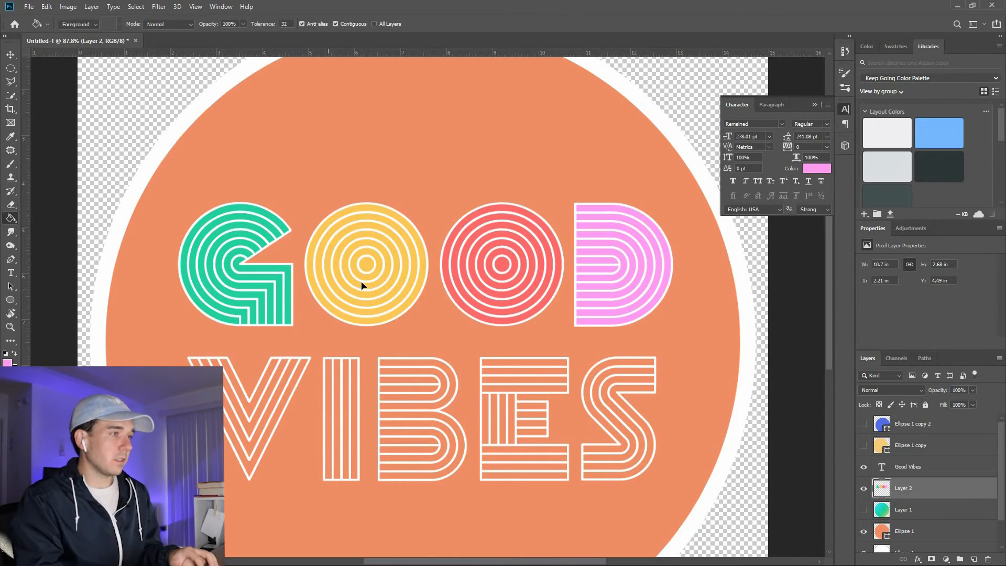
# Step: Outline the V of "Vibes" along its outer edges with the Polygonal Lasso and close the selection
pyautogui.press('v')
pyautogui.moveTo(361, 356); pyautogui.dragTo(372, 344)
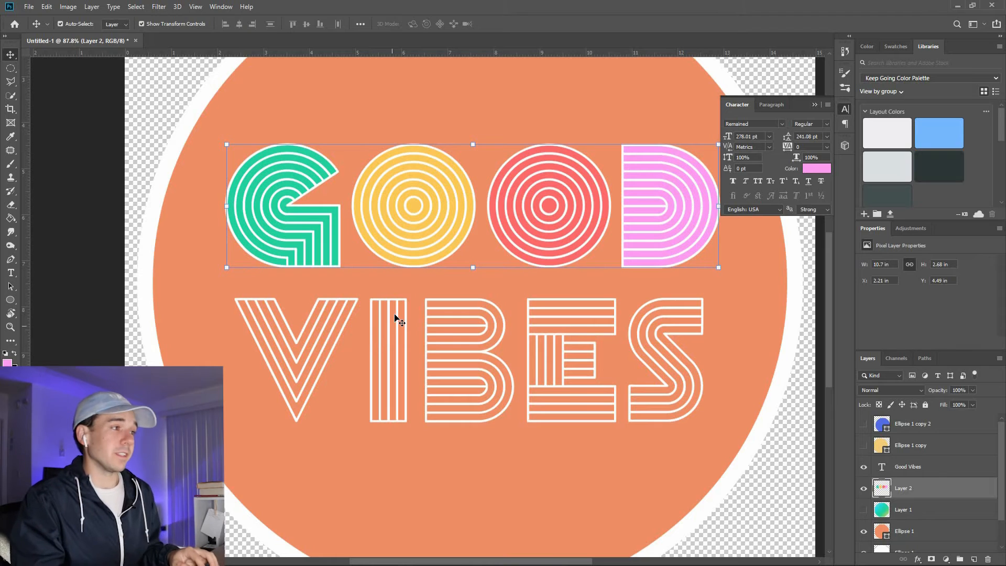
pyautogui.press('l')
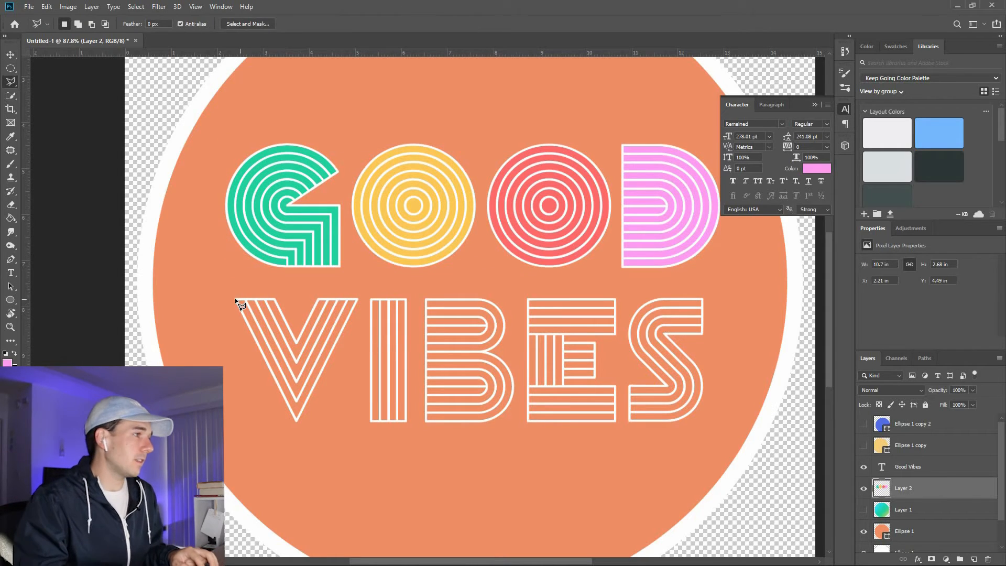
pyautogui.click(297, 421)
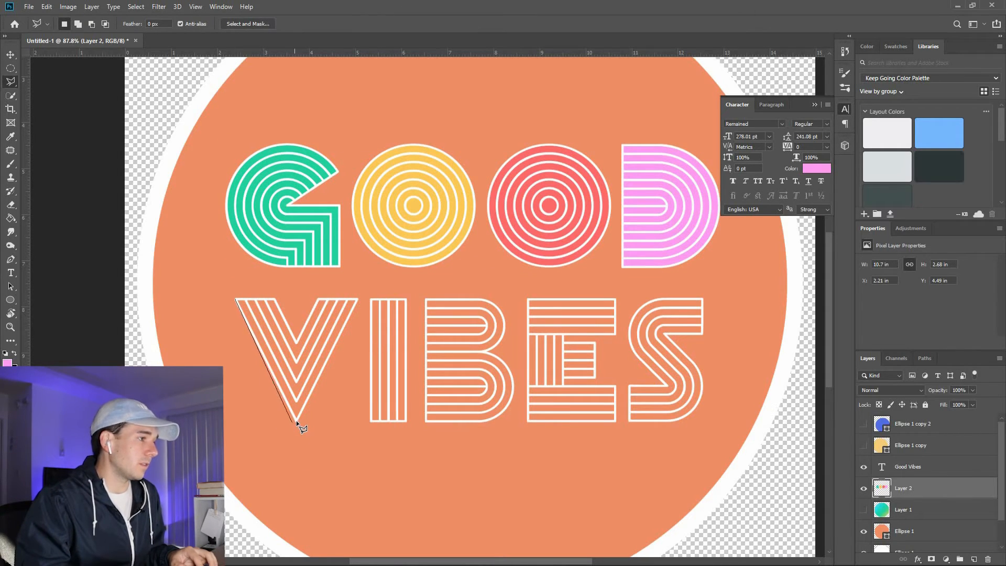
pyautogui.click(357, 297)
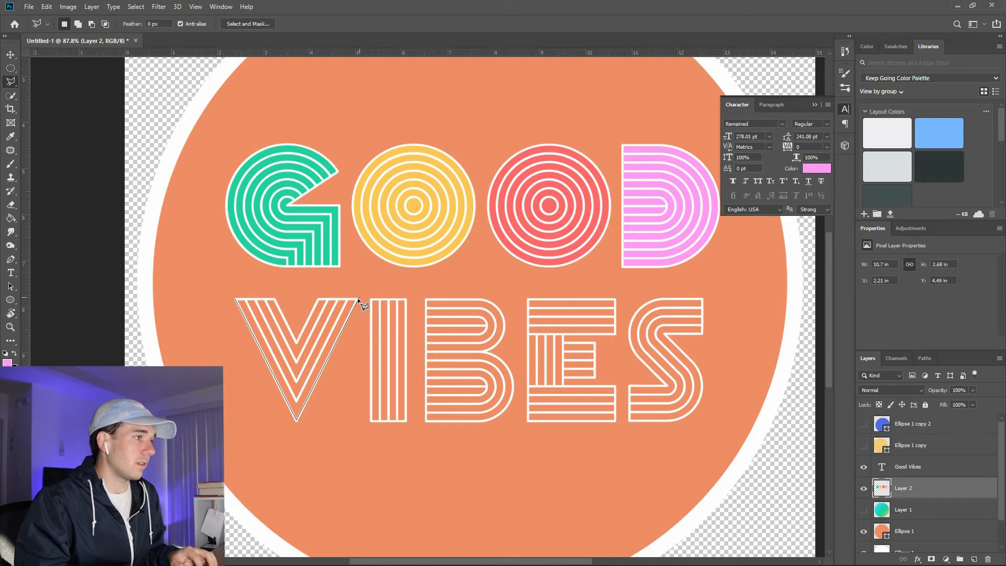
pyautogui.click(317, 298)
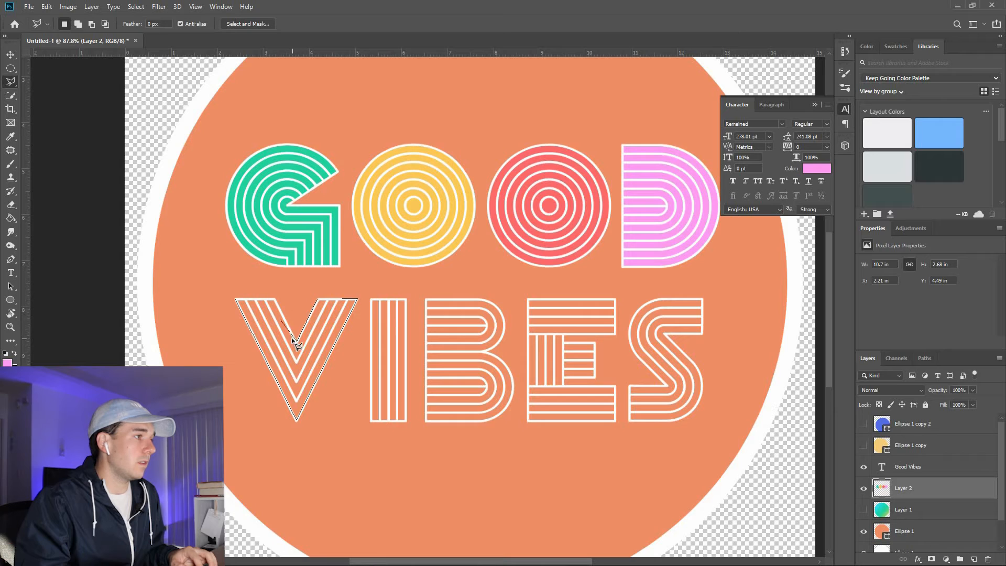
pyautogui.click(275, 299)
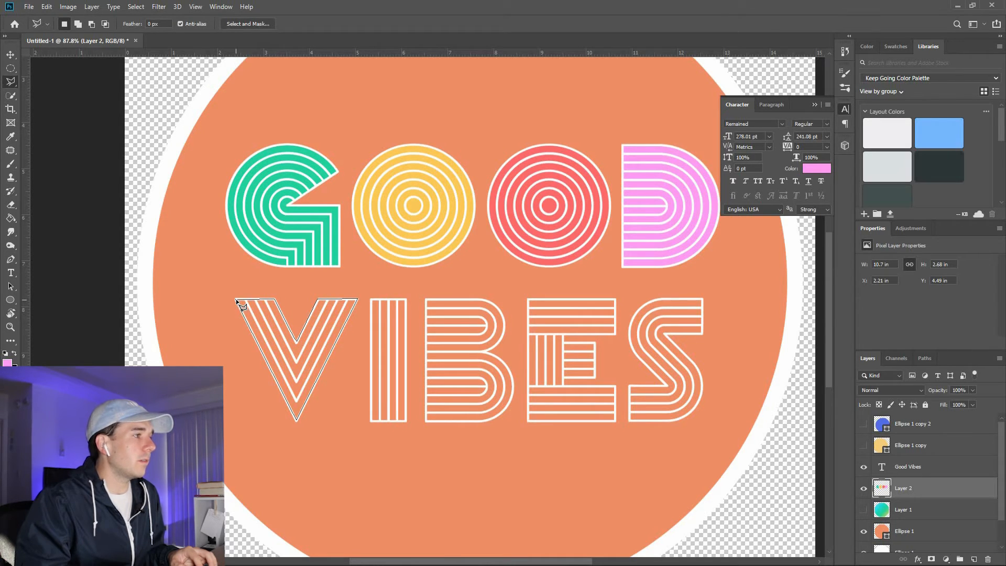
pyautogui.click(236, 300)
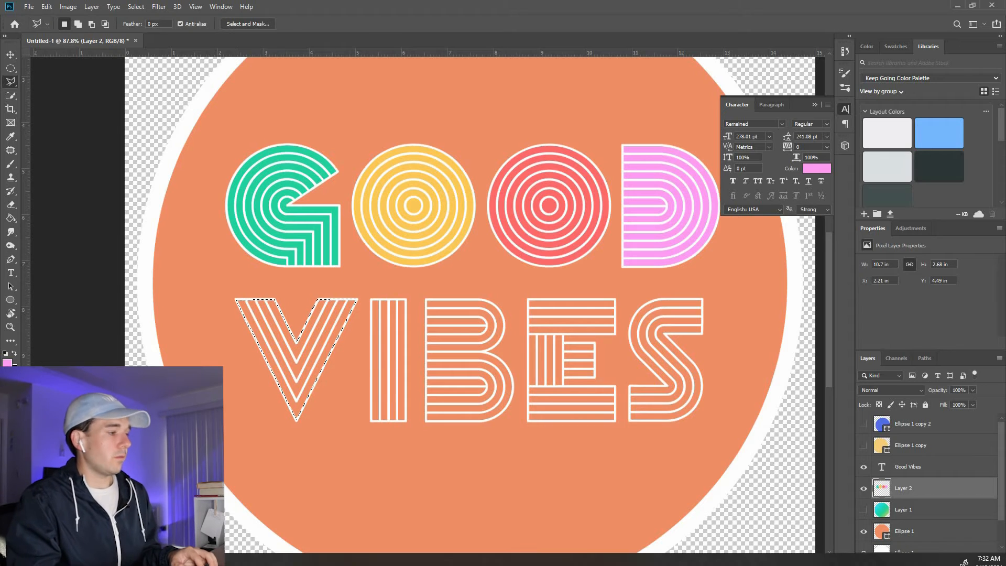
pyautogui.hotkey('alt', 'Tab')
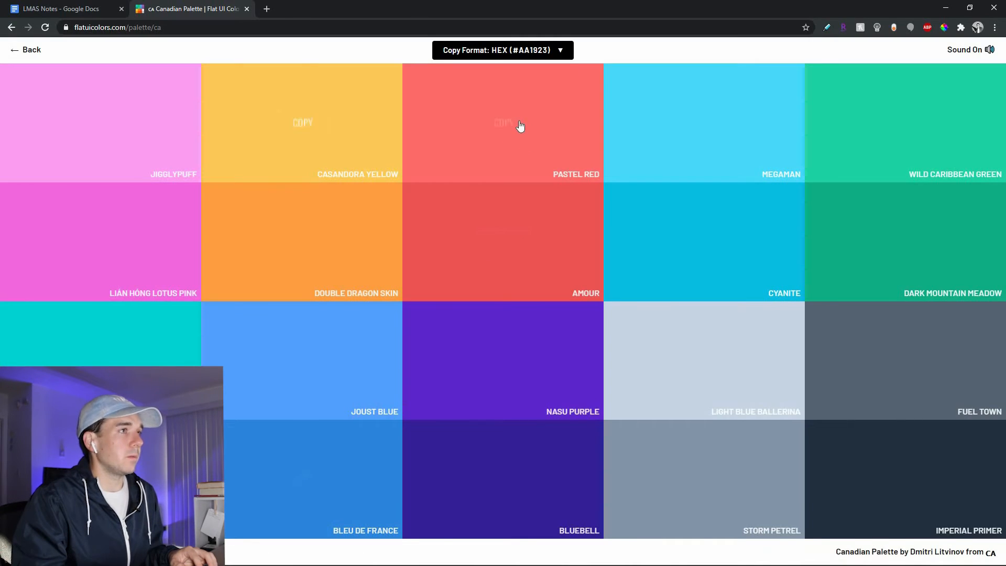
pyautogui.click(503, 123)
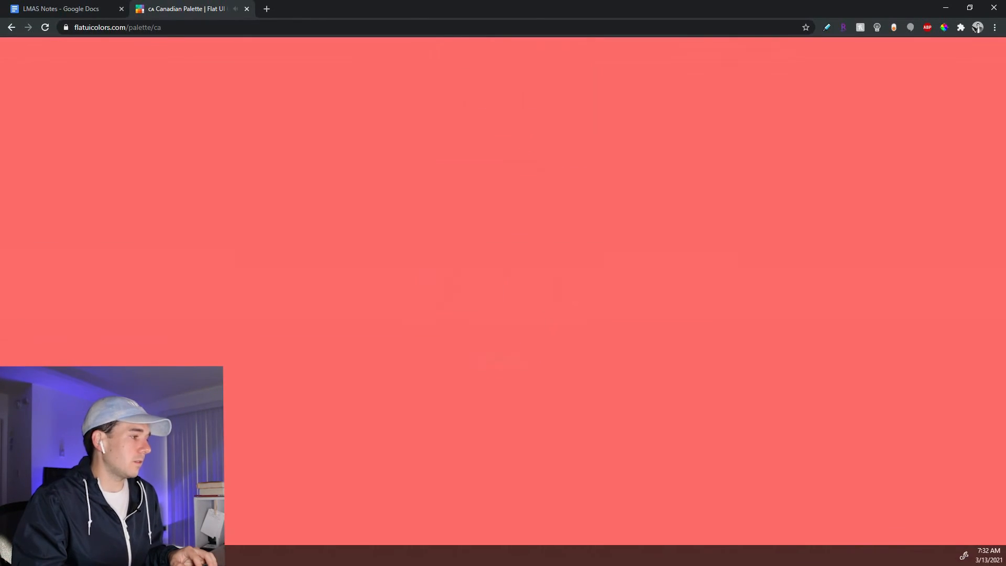
pyautogui.hotkey('alt', 'Tab')
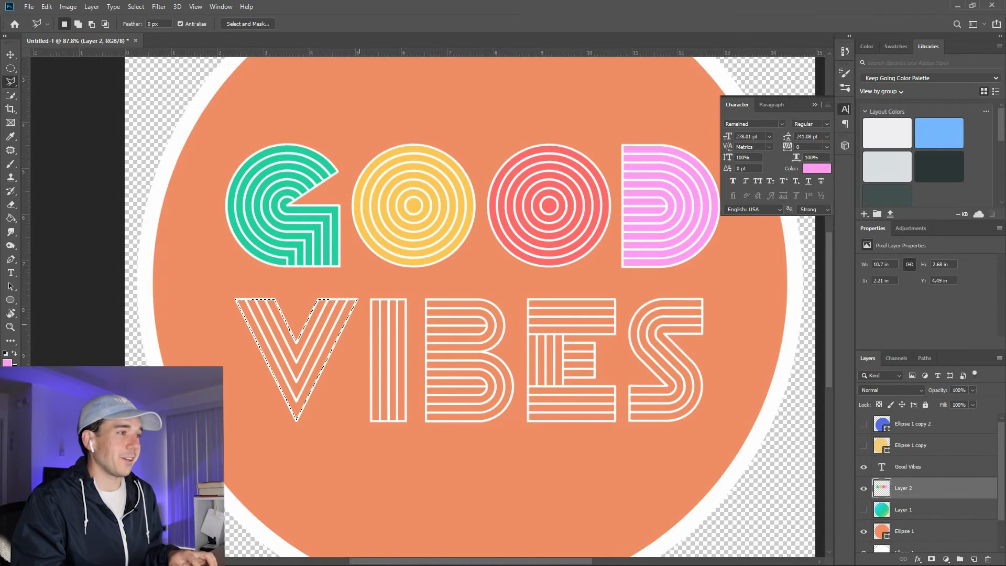
pyautogui.hotkey('ctrl', 'd')
# Step: Switch to the browser, copy the Megaman blue colour code from the palette, and return to Photoshop
pyautogui.hotkey('alt', 'Tab')
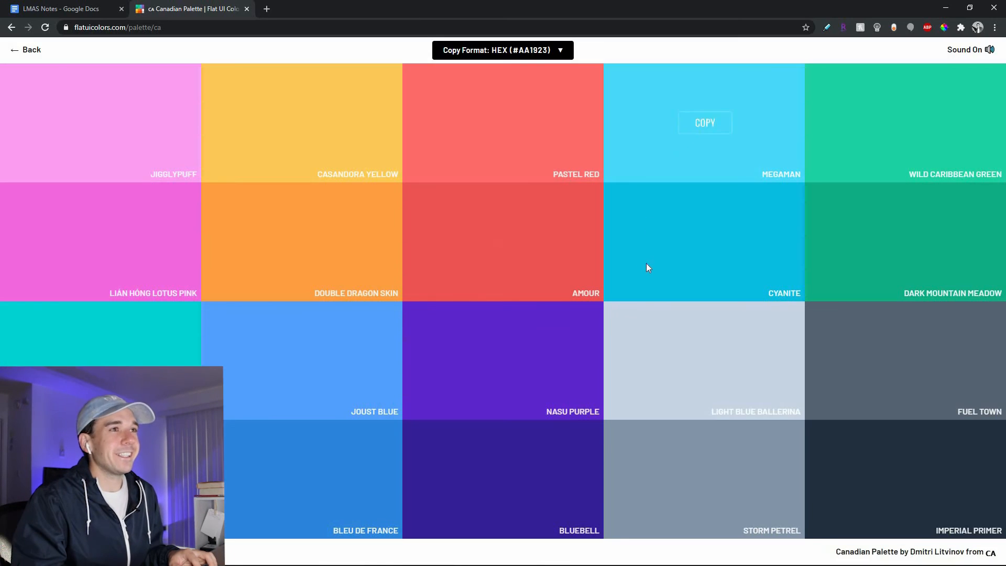
pyautogui.click(699, 126)
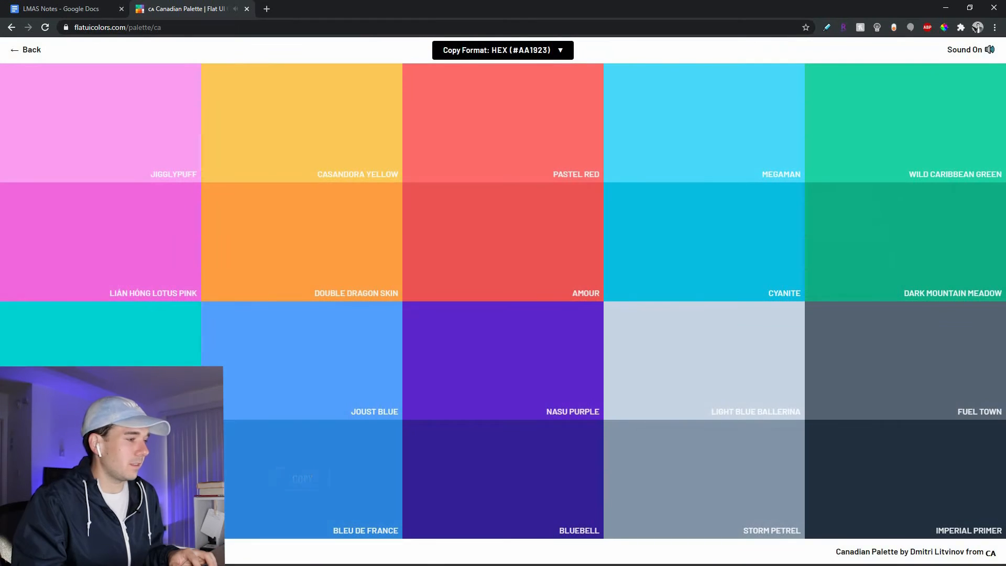
pyautogui.hotkey('alt', 'Tab')
# Step: Set the foreground colour to #48dbfb, fill the V selection on Layer 2, and deselect
pyautogui.press('g')
pyautogui.hotkey('ctrl', 'shift', 'd')
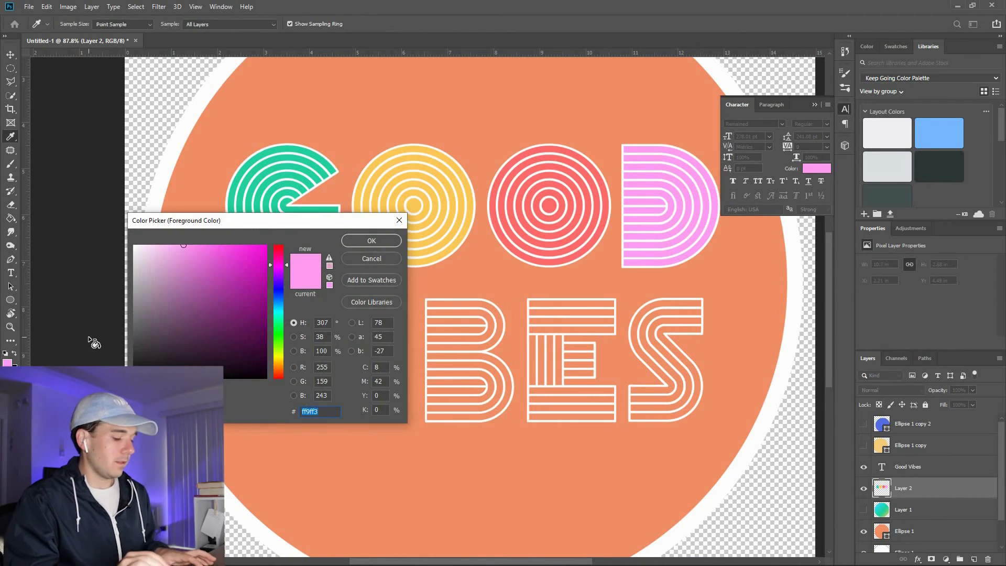
pyautogui.write('#48dbfb')
pyautogui.press('Return')
pyautogui.hotkey('alt', 'BackSpace')
pyautogui.hotkey('ctrl', 'd')
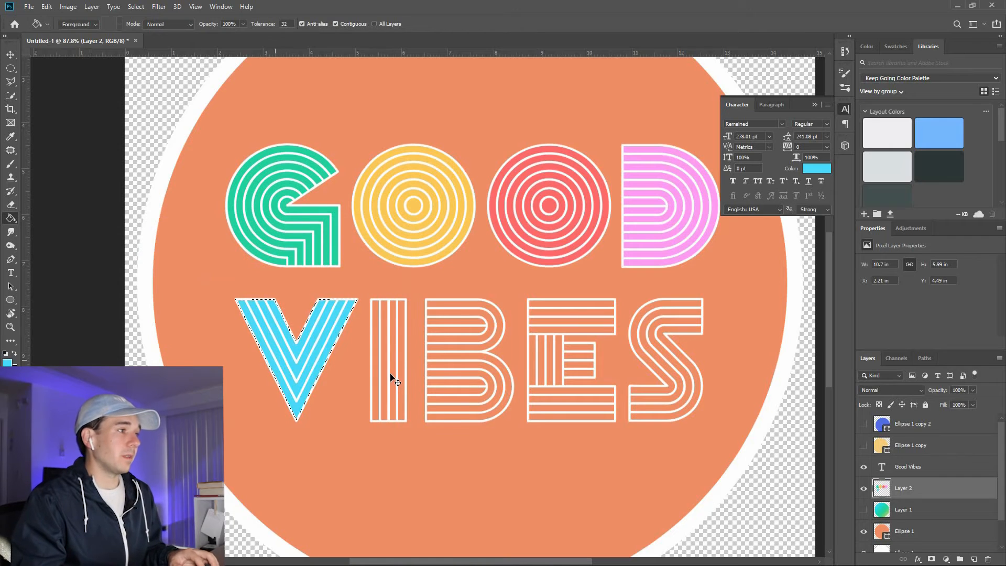
# Step: Select the I of "Vibes" by tracing its four corners with the Polygonal Lasso
pyautogui.press('l')
pyautogui.click(404, 298)
pyautogui.click(371, 299)
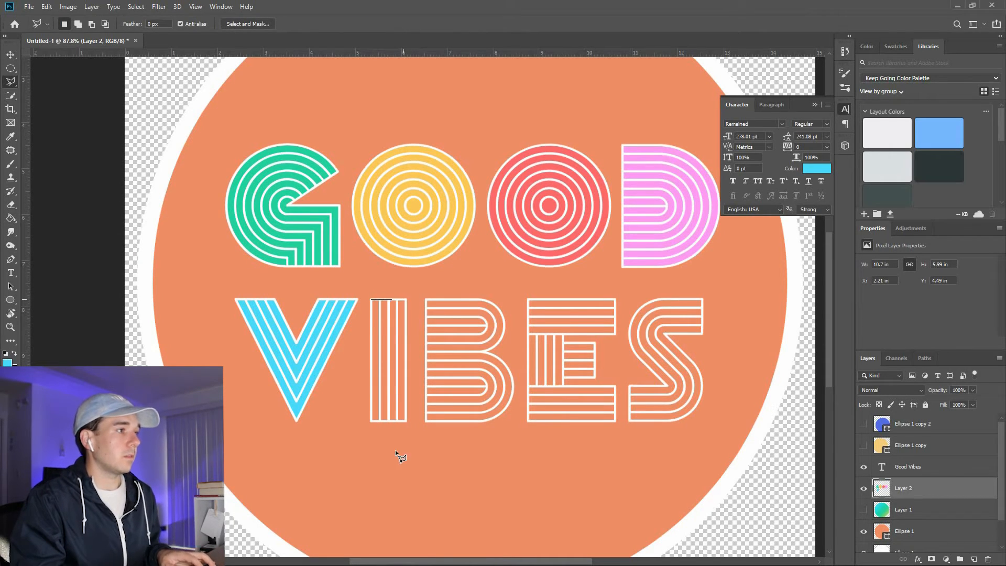
pyautogui.click(406, 421)
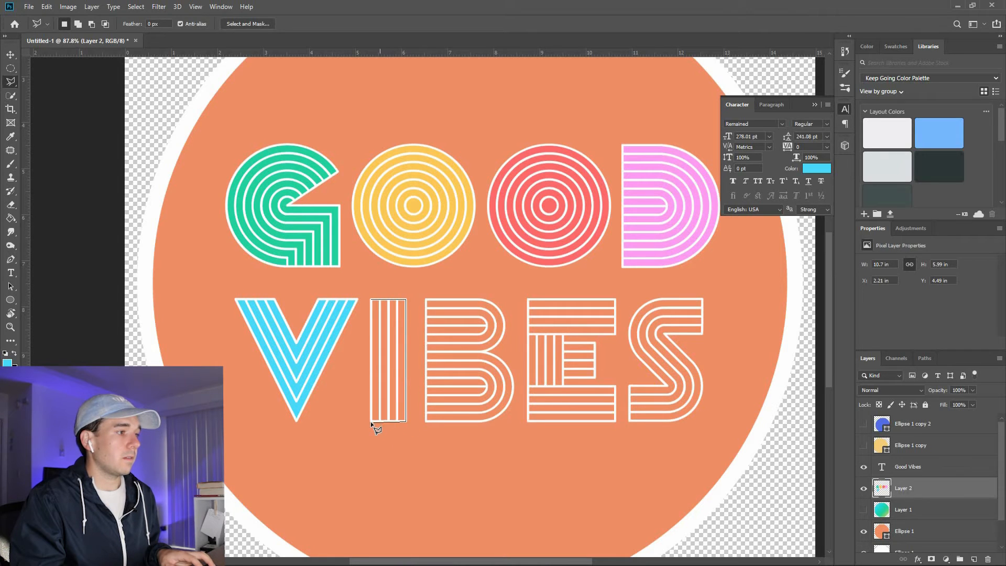
pyautogui.click(370, 420)
pyautogui.click(372, 300)
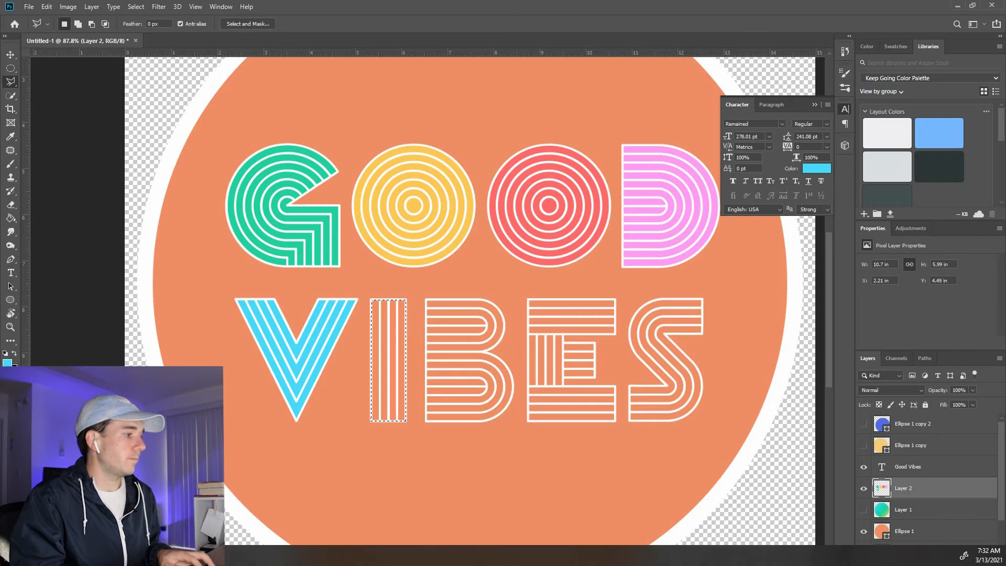
# Step: Switch to the browser, copy the turquoise colour code #00d2d3 from the palette, and return to Photoshop
pyautogui.click(197, 556)
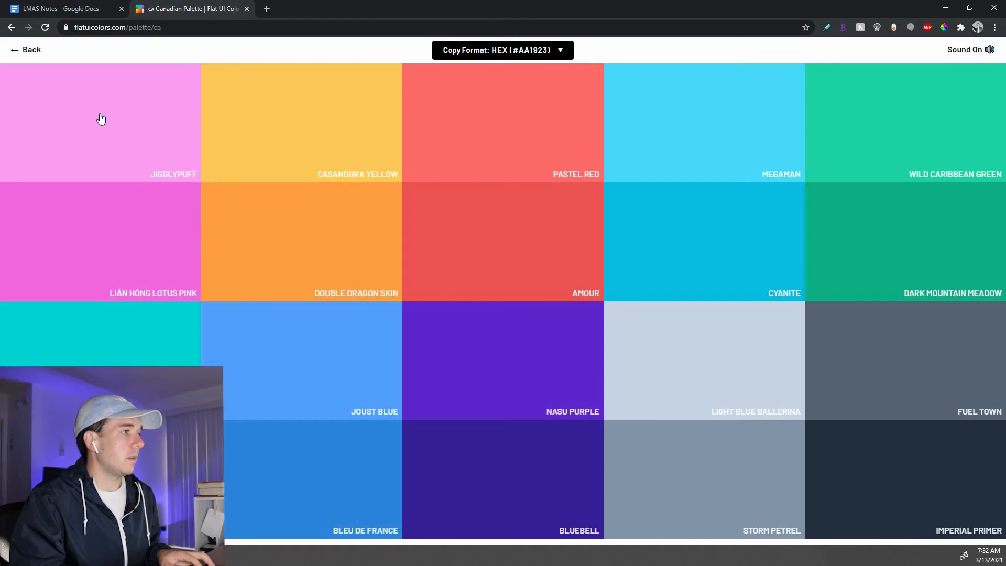
pyautogui.click(108, 357)
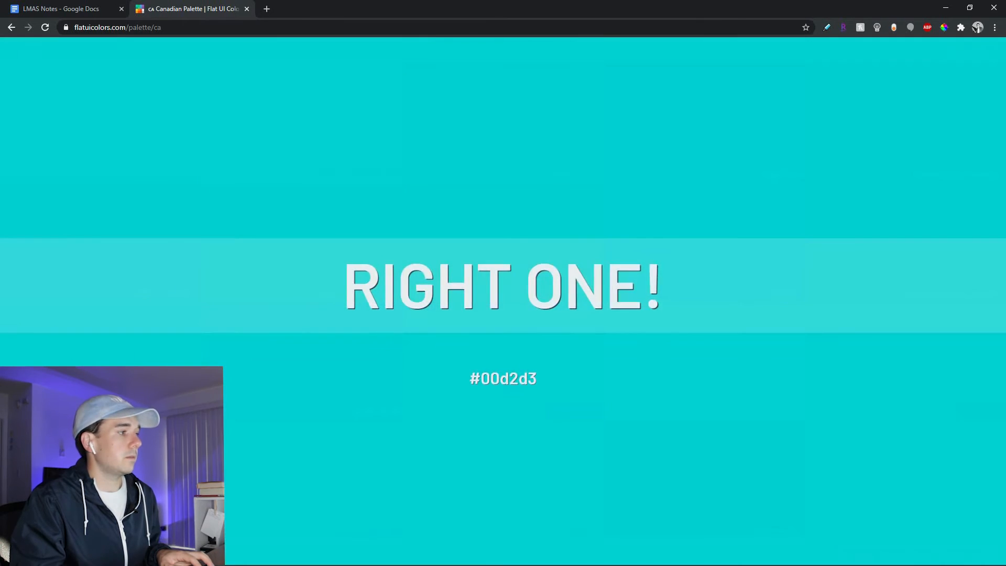
pyautogui.hotkey('alt', 'Tab')
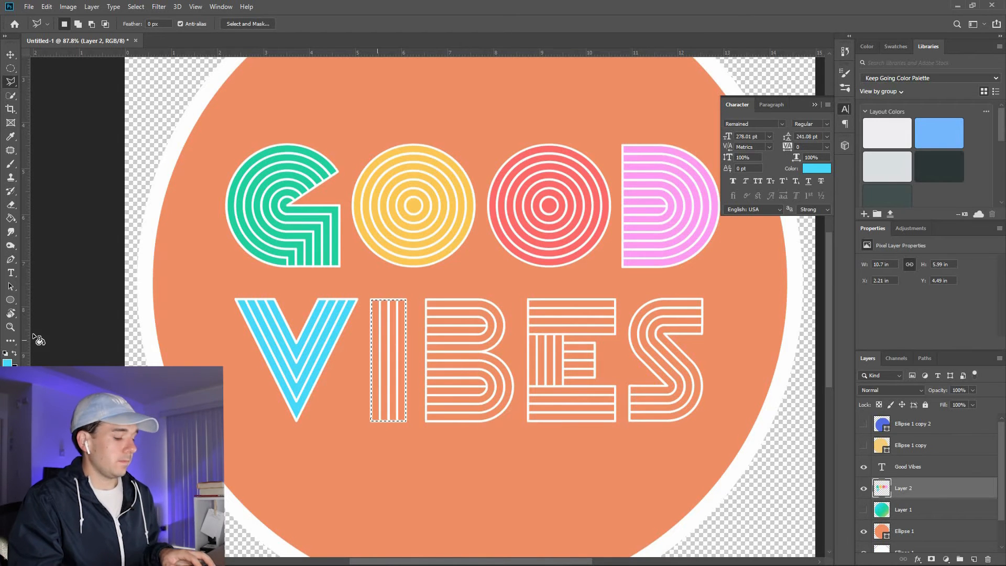
# Step: Set the foreground colour to #00d2d3 and fill the I selection on Layer 2
pyautogui.press('g')
pyautogui.click(8, 361)
pyautogui.hotkey('ctrl', 'v')
pyautogui.press('Return')
pyautogui.click(388, 349)
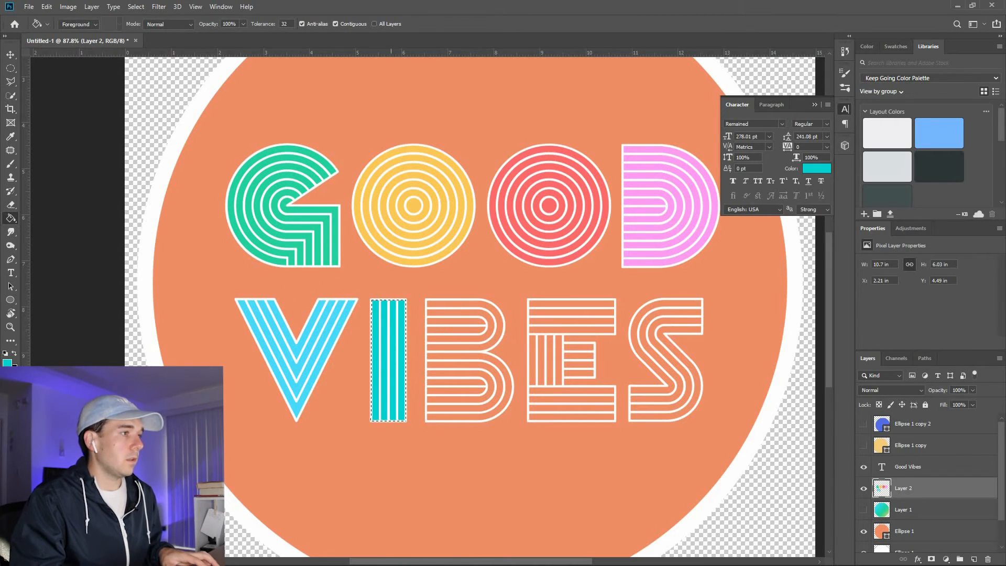
pyautogui.hotkey('alt', 'Tab')
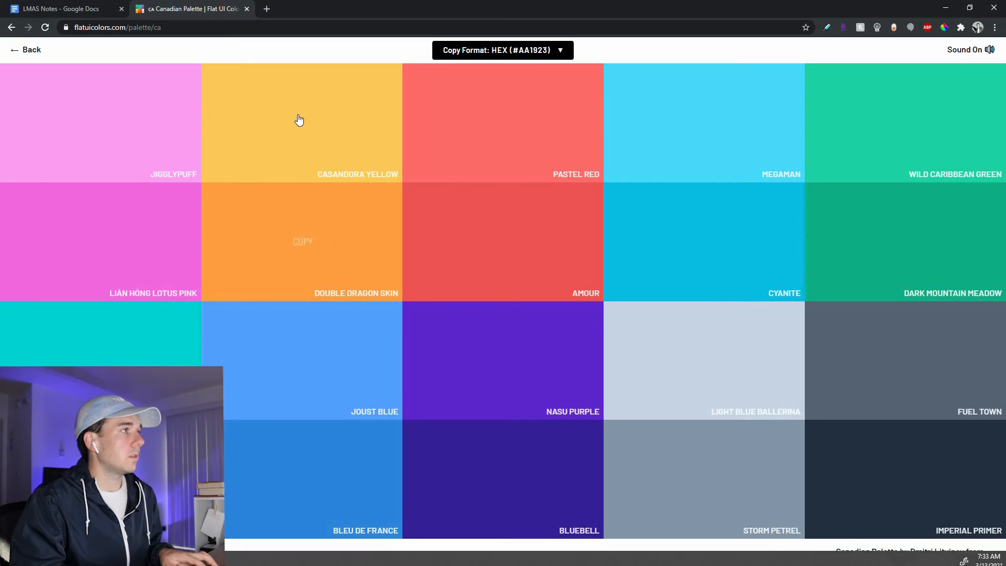
pyautogui.click(303, 123)
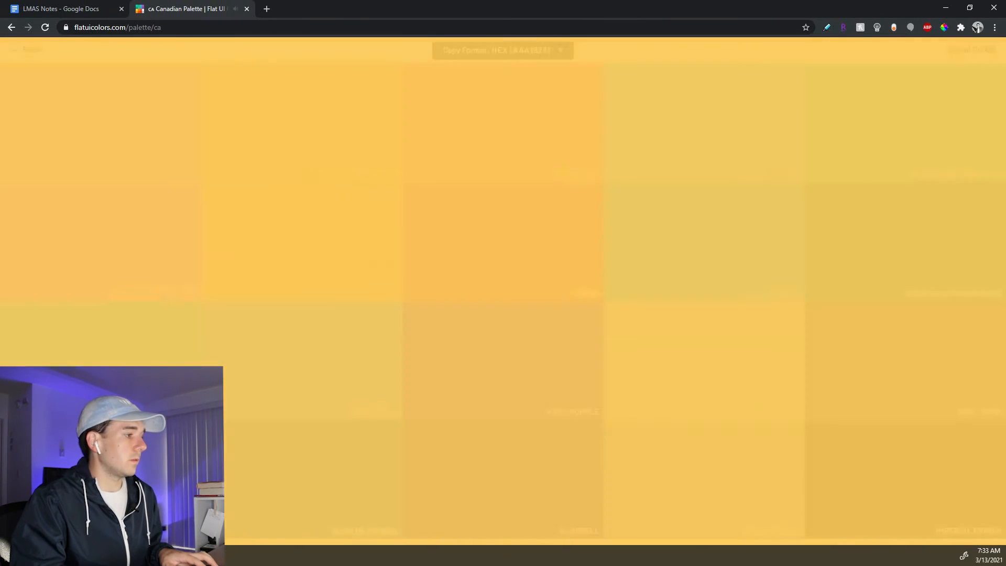
pyautogui.hotkey('alt', 'Tab')
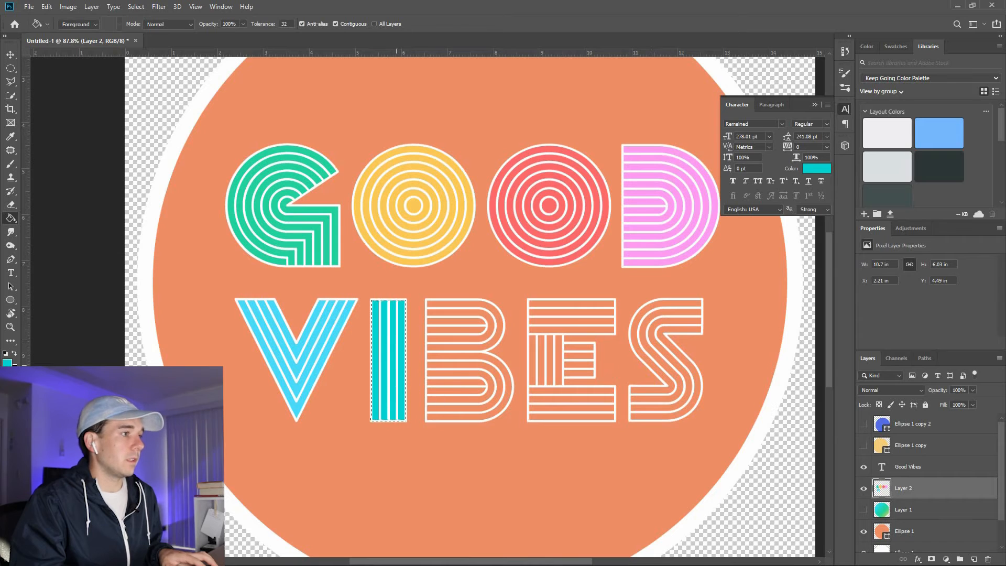
# Step: Switch to the browser, copy the Pastel Red colour code from the palette, and return to Photoshop
pyautogui.hotkey('alt', 'Tab')
pyautogui.click(503, 123)
pyautogui.hotkey('alt', 'Tab')
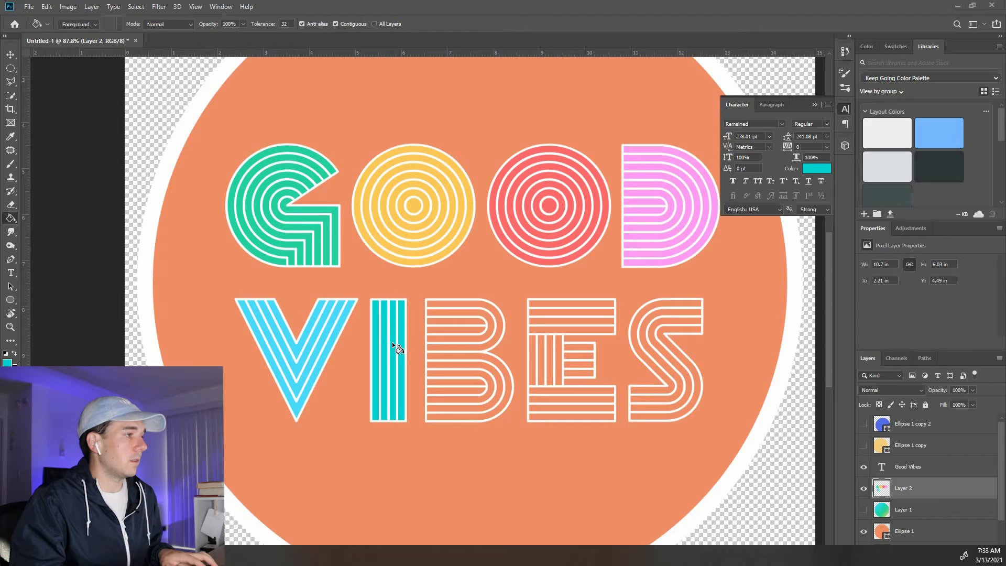
# Step: Set the foreground colour to #ff6b6b, fill the I selection on Layer 2 with it, and deselect
pyautogui.click(8, 361)
pyautogui.hotkey('ctrl', 'v')
pyautogui.press('Return')
pyautogui.press('g')
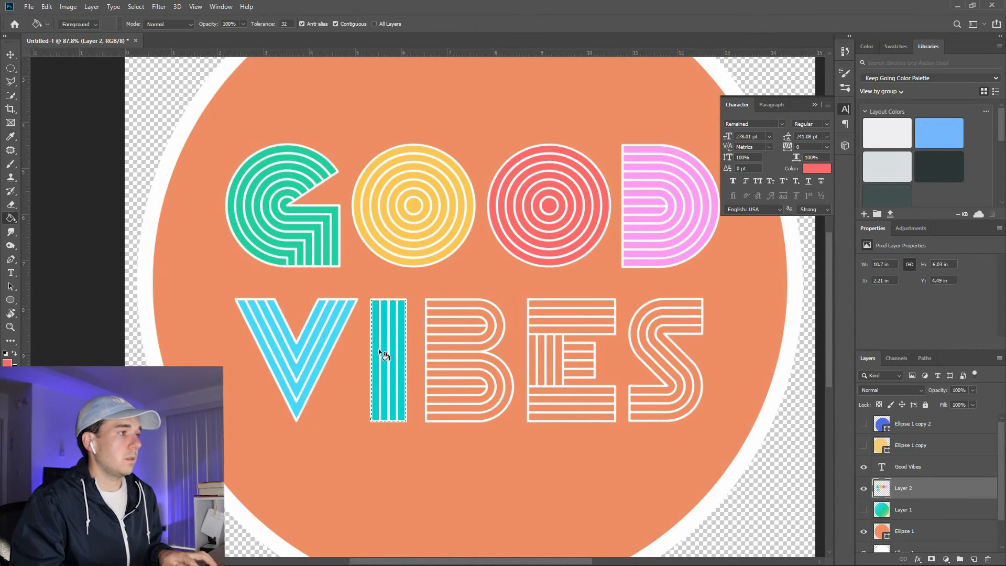
pyautogui.click(402, 362)
pyautogui.hotkey('ctrl', 'd')
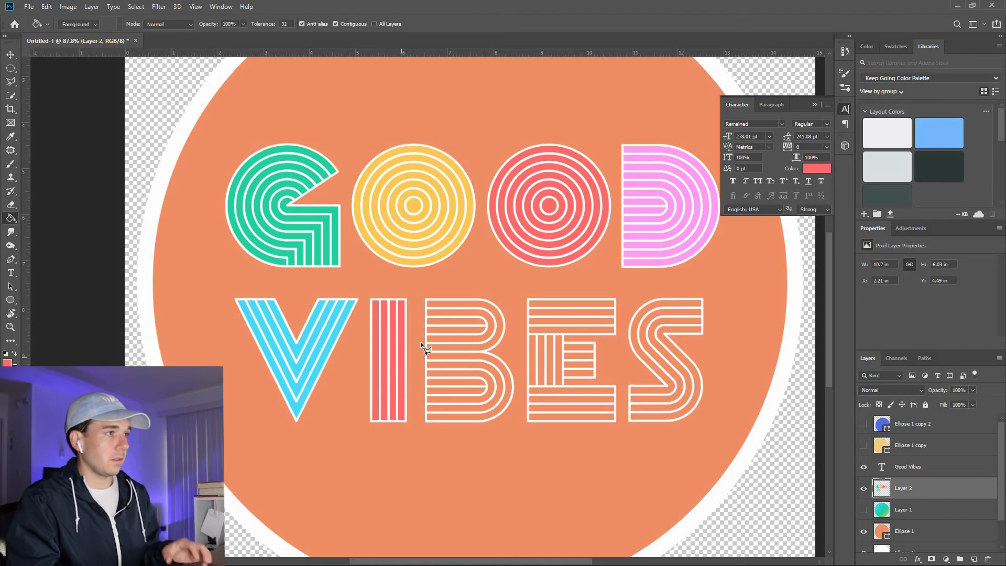
pyautogui.press('l')
pyautogui.click(425, 299)
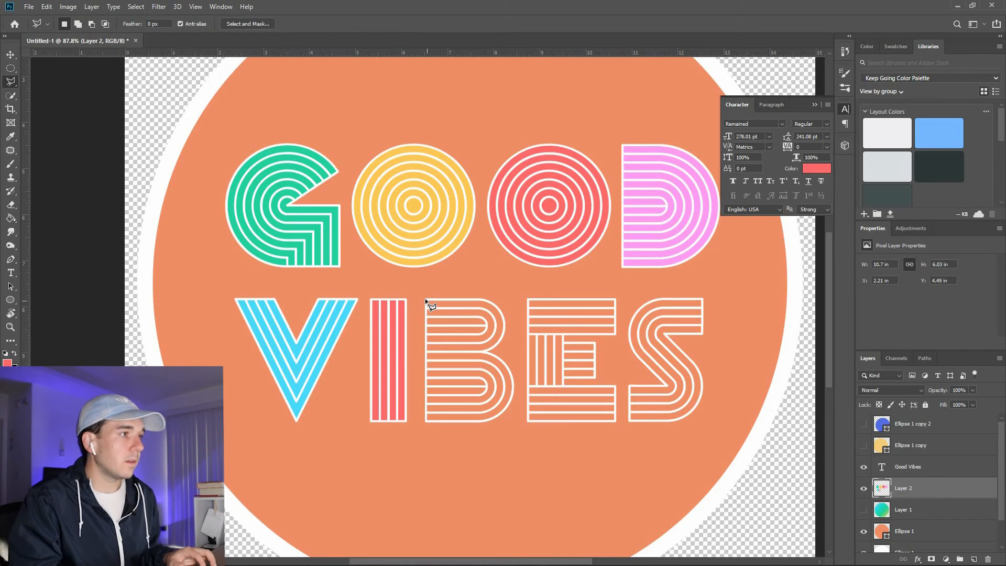
pyautogui.click(426, 422)
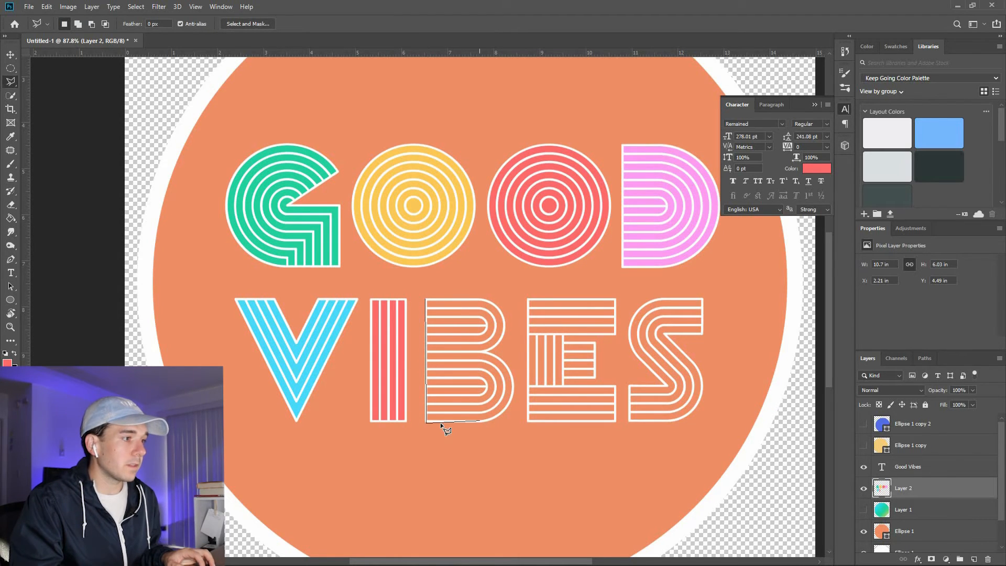
pyautogui.click(472, 405)
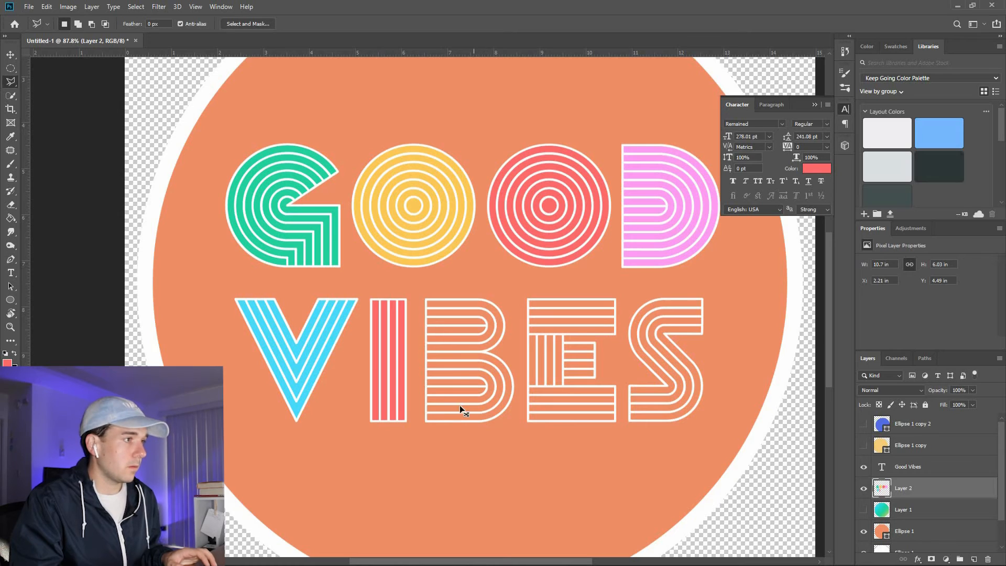
pyautogui.hotkey('ctrl', 'd')
# Step: Select the B of "Vibes" by tracing its outer outline with the Polygonal Lasso and closing the selection
pyautogui.click(426, 299)
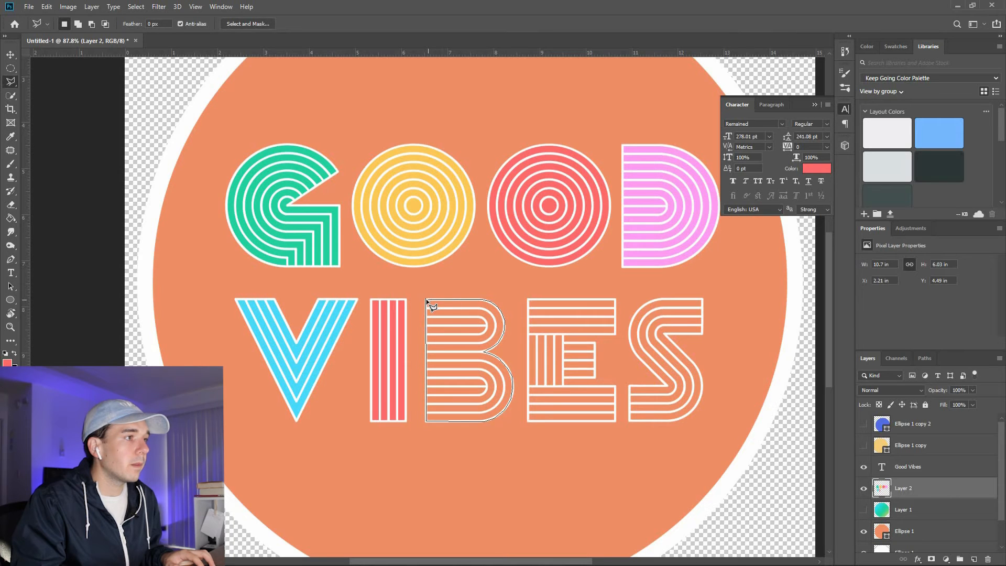
pyautogui.click(427, 420)
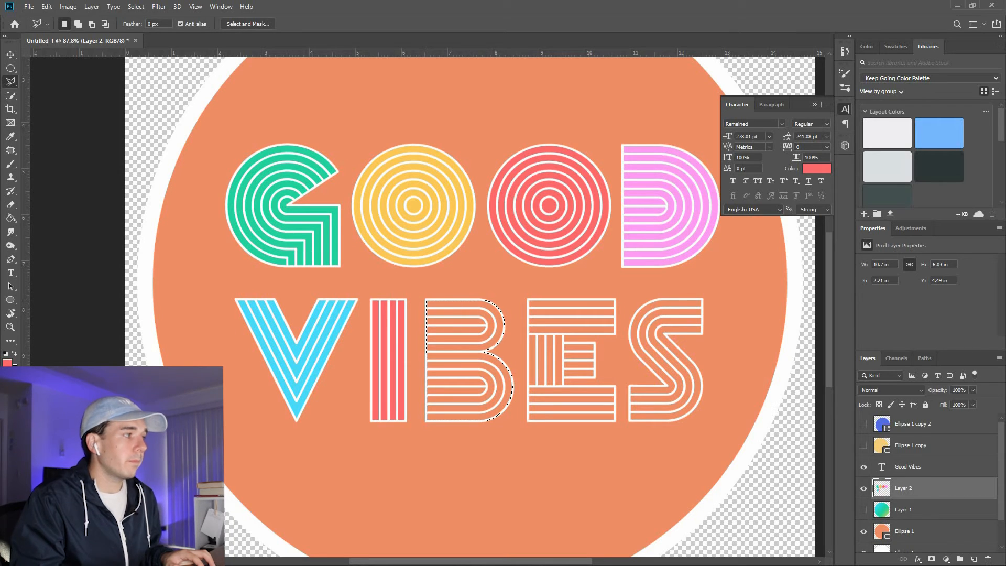
# Step: Sample the pink of the D in "Good" as foreground colour, fill the B selection on Layer 2, and deselect
pyautogui.click(7, 362)
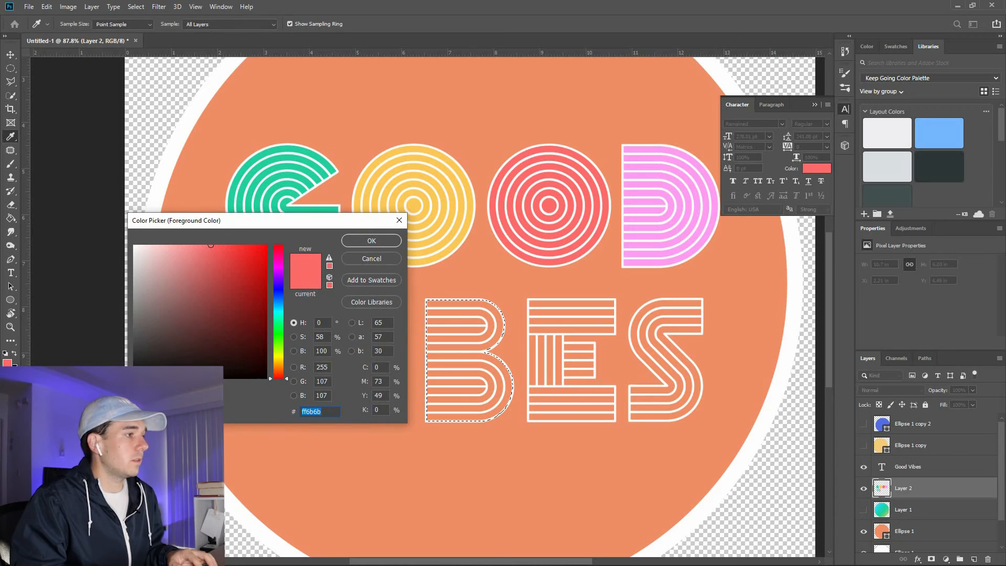
pyautogui.click(645, 228)
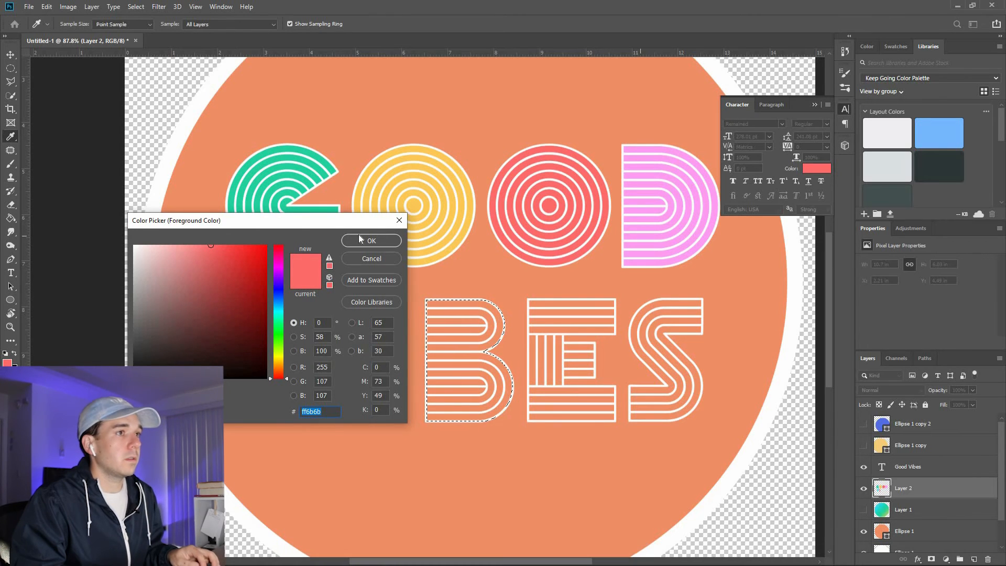
pyautogui.press('Return')
pyautogui.hotkey('ctrl', 'd')
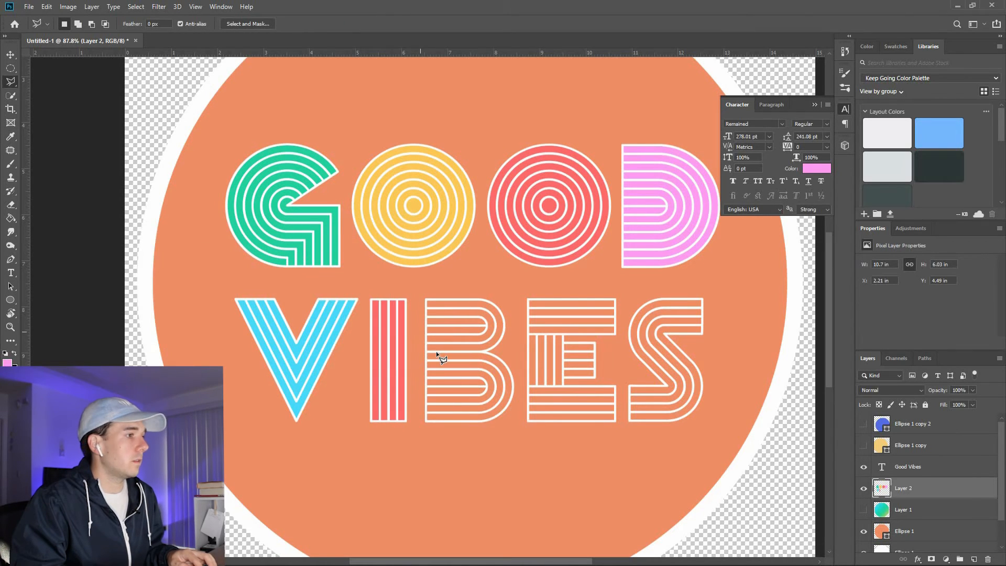
pyautogui.hotkey('ctrl', 'shift', 'd')
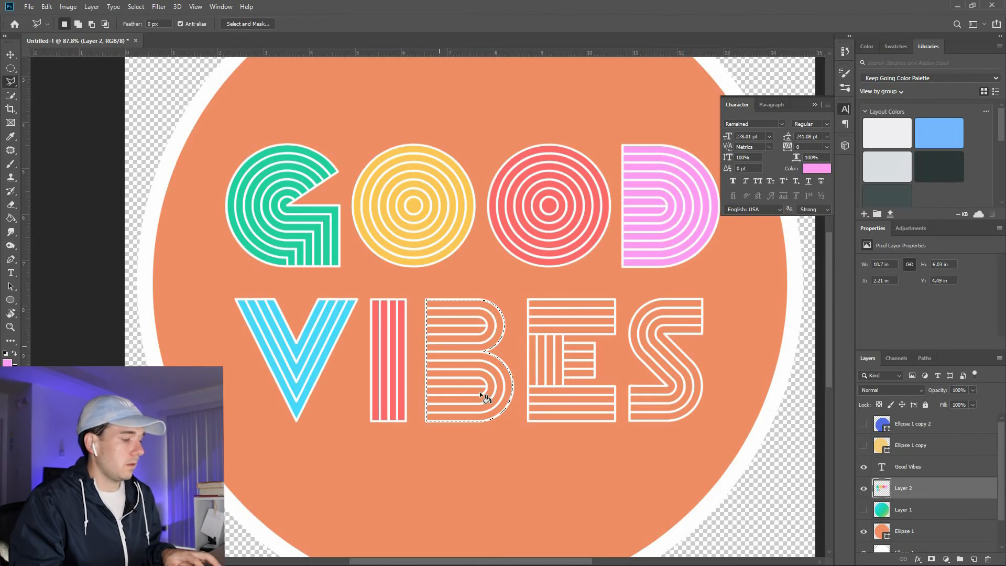
pyautogui.press('g')
pyautogui.click(488, 404)
pyautogui.hotkey('ctrl', 'd')
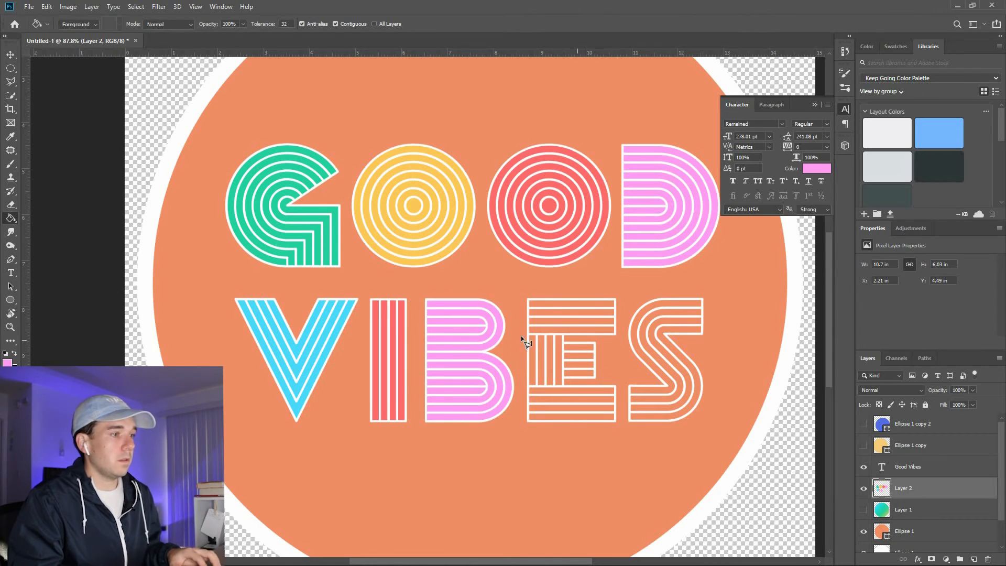
# Step: Select the E of "Vibes" by tracing all its outer corners, including the middle arm, with the Polygonal Lasso
pyautogui.press('l')
pyautogui.click(527, 299)
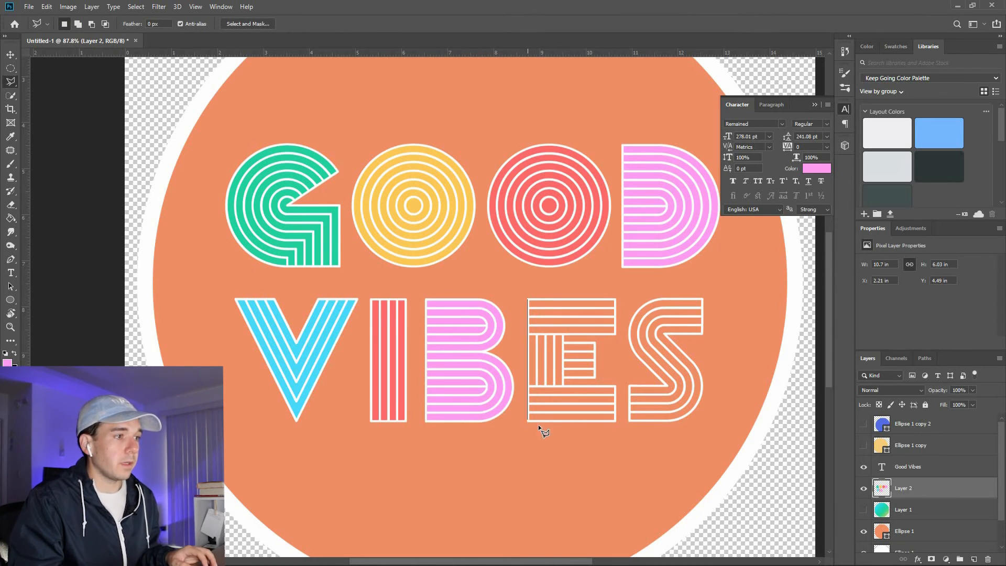
pyautogui.click(617, 421)
pyautogui.click(616, 387)
pyautogui.click(563, 386)
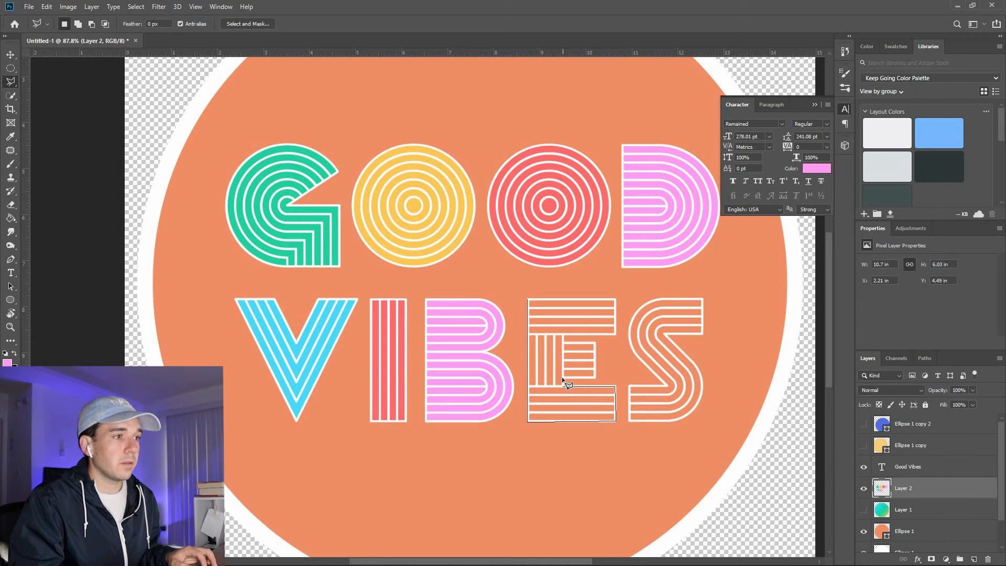
pyautogui.click(595, 376)
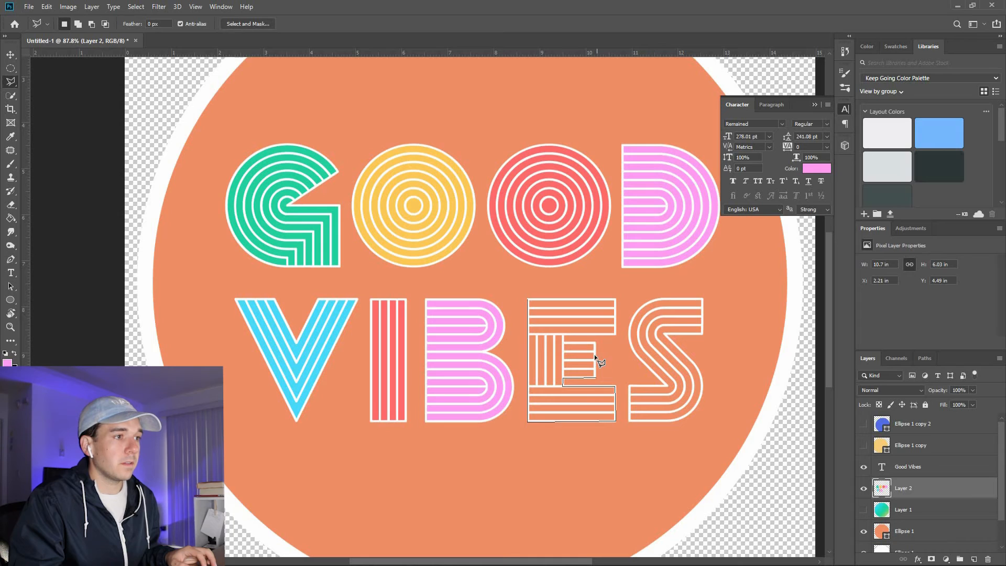
pyautogui.click(595, 343)
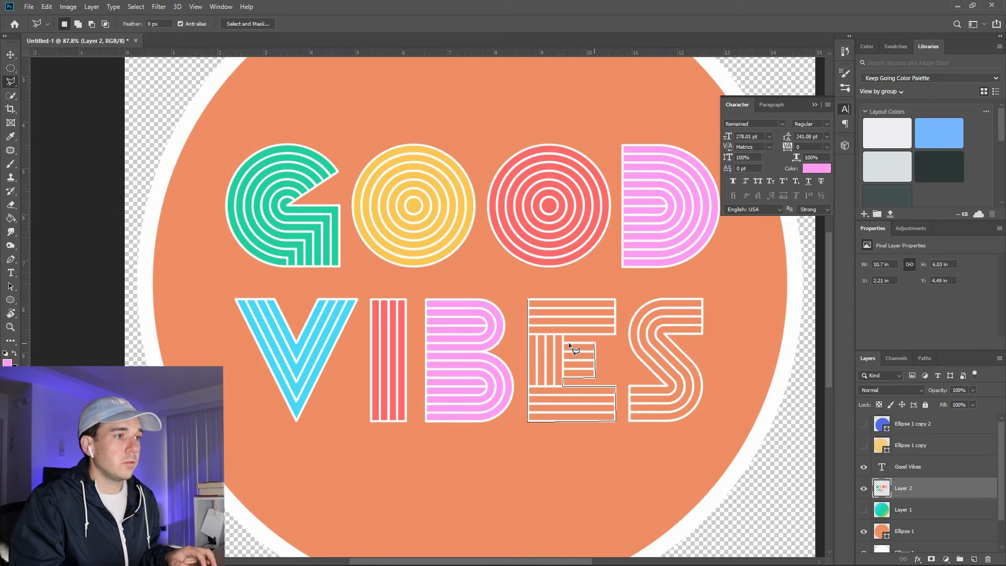
pyautogui.click(615, 334)
pyautogui.click(617, 301)
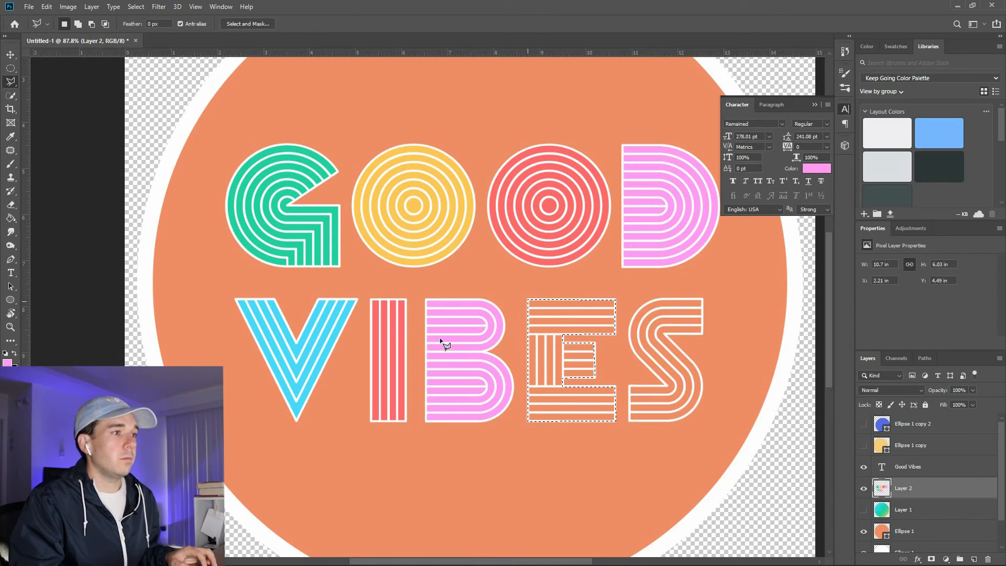
# Step: Sample the green of the G in "Good", fill the E selection on Layer 2 with it, and deselect
pyautogui.press('g')
pyautogui.keyDown('alt'); pyautogui.click(321, 240); pyautogui.keyUp('alt')
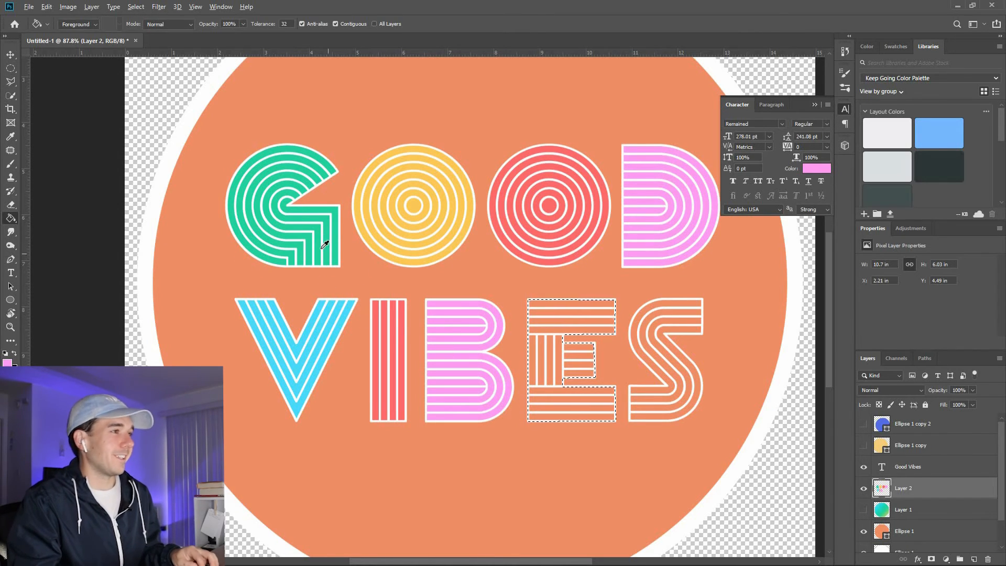
pyautogui.click(613, 413)
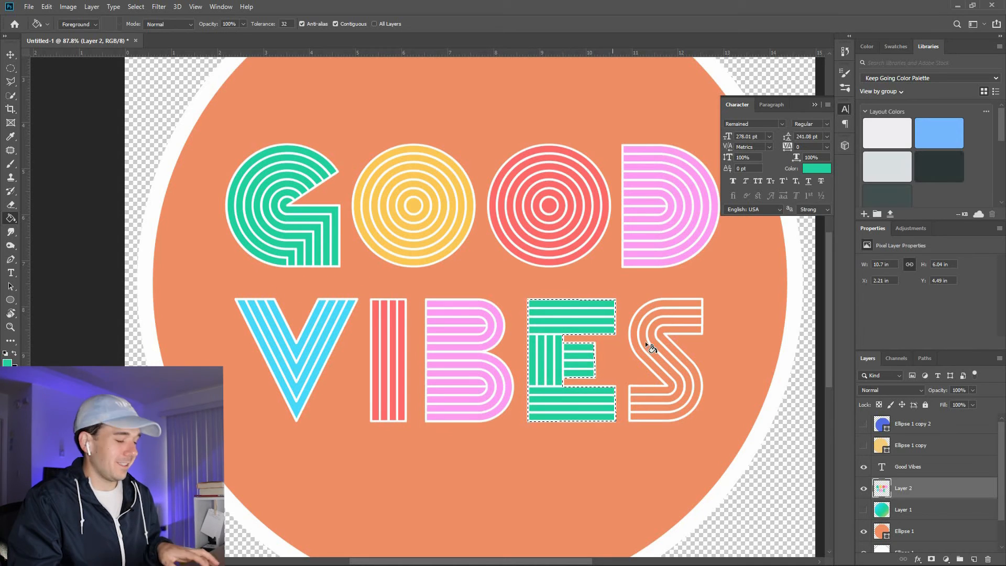
pyautogui.hotkey('ctrl', 'd')
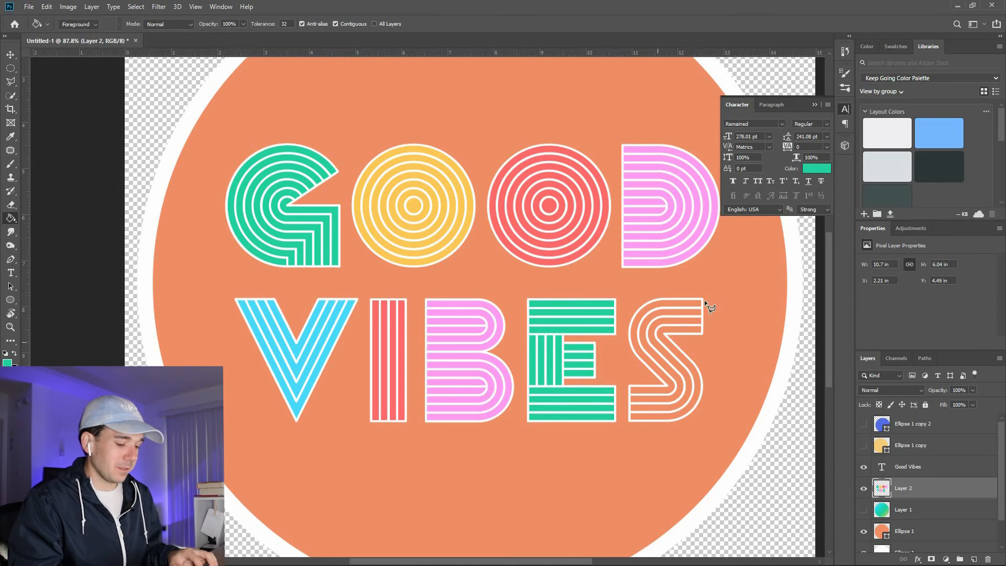
# Step: Select the S of "Vibes" by tracing its curved outline with the Polygonal Lasso and closing the selection
pyautogui.press('l')
pyautogui.click(702, 334)
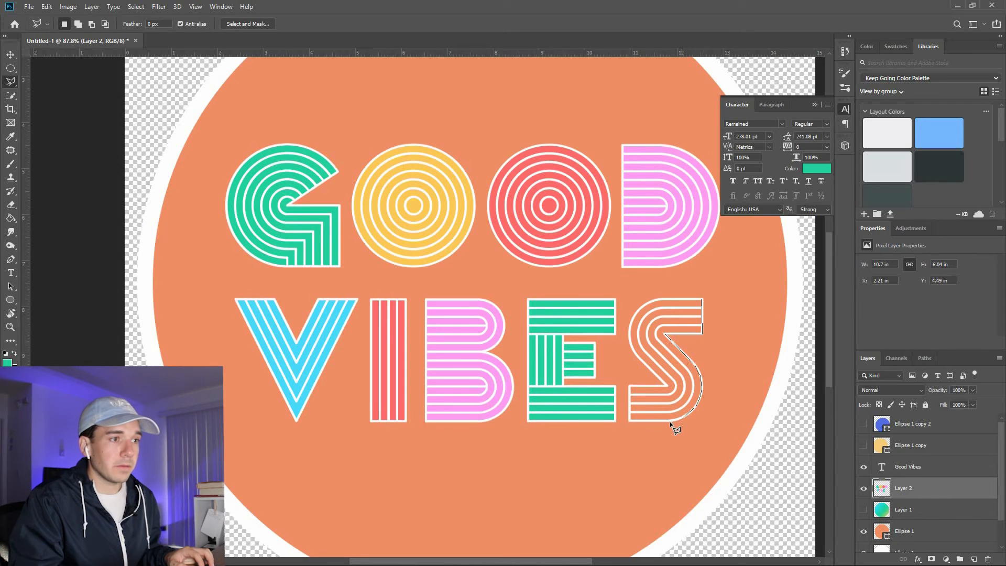
pyautogui.click(630, 420)
pyautogui.click(630, 386)
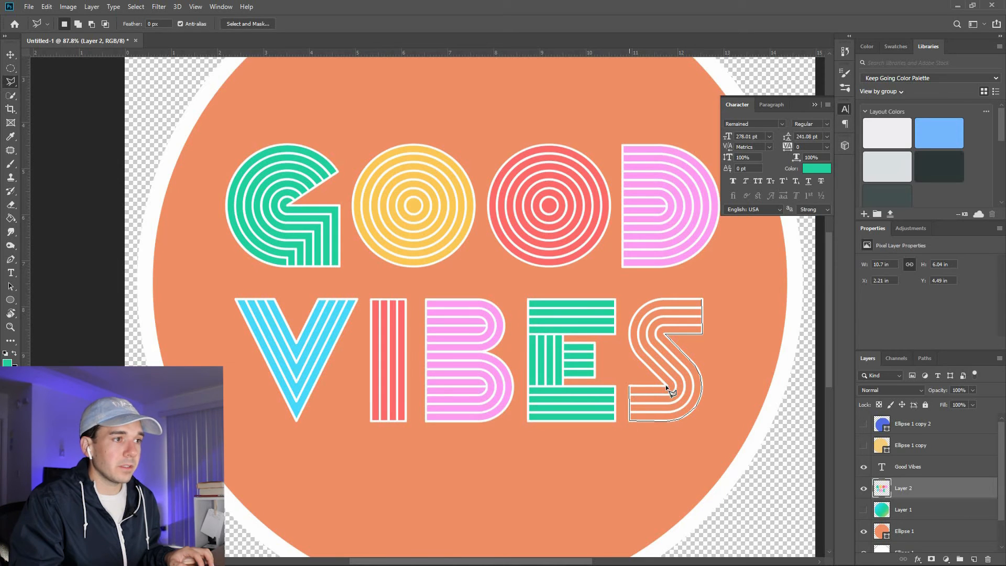
pyautogui.click(667, 386)
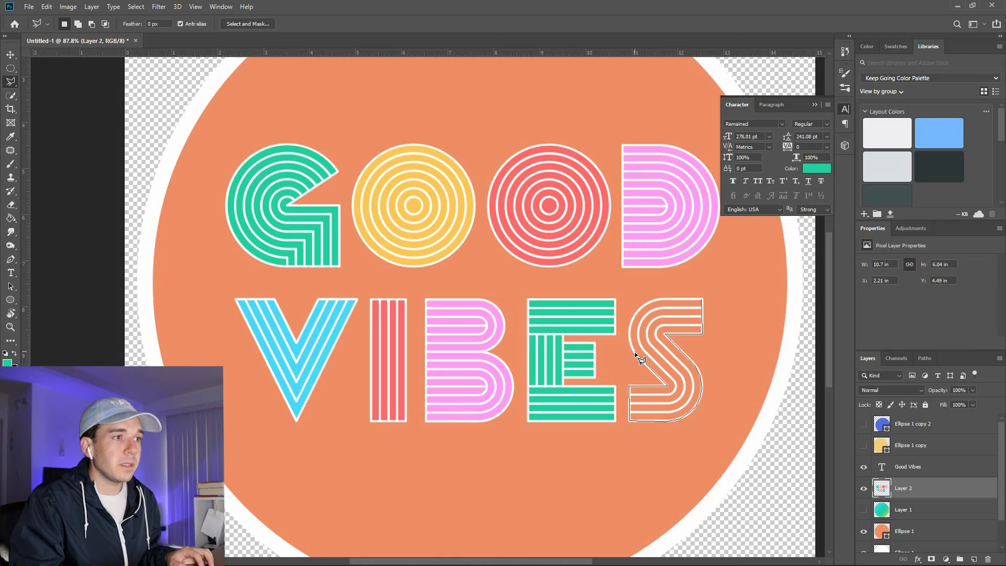
pyautogui.click(636, 351)
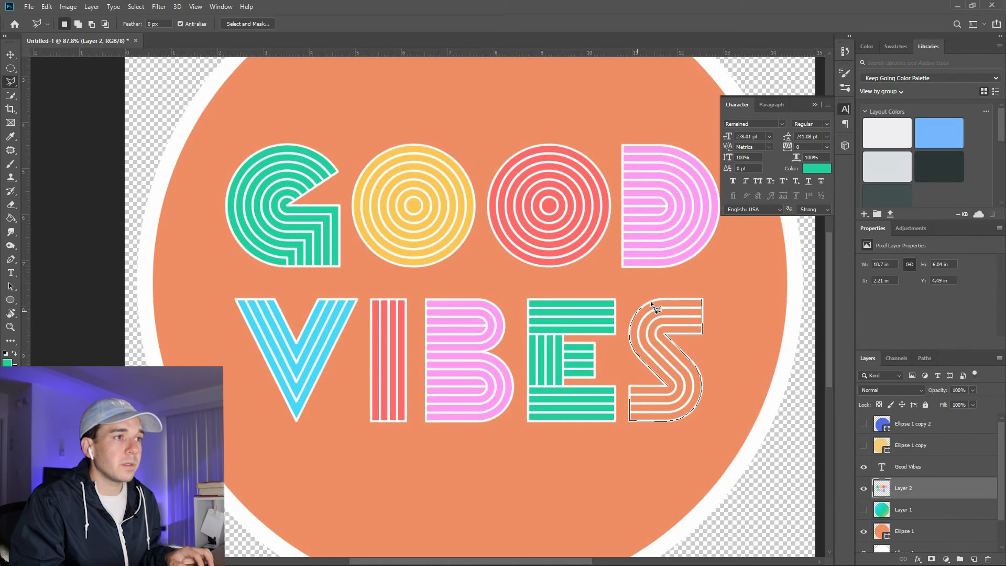
pyautogui.click(703, 299)
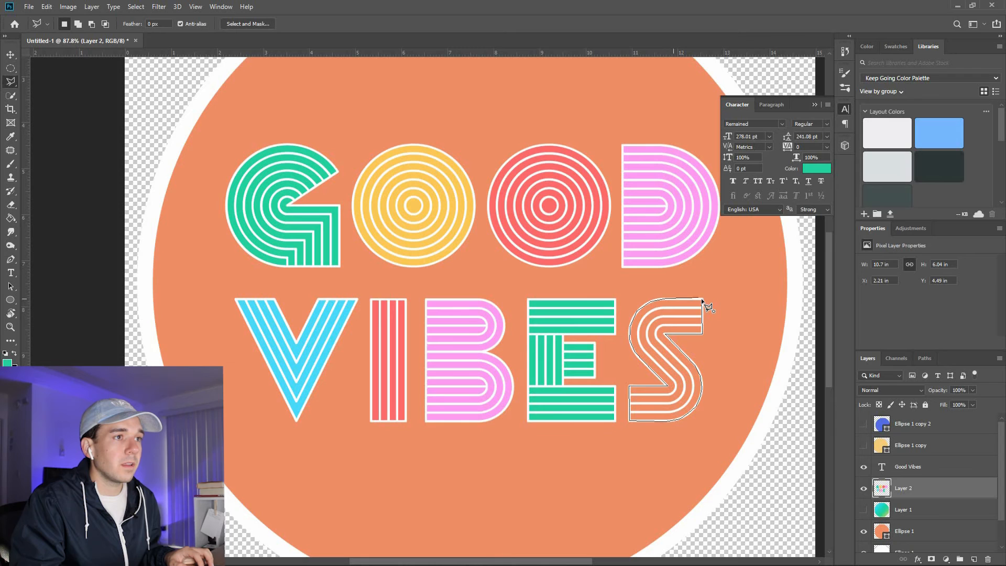
# Step: Sample the yellow of the first O in "Good", fill the S selection on Layer 2 with it, and deselect
pyautogui.press('g')
pyautogui.keyDown('alt'); pyautogui.click(452, 225); pyautogui.keyUp('alt')
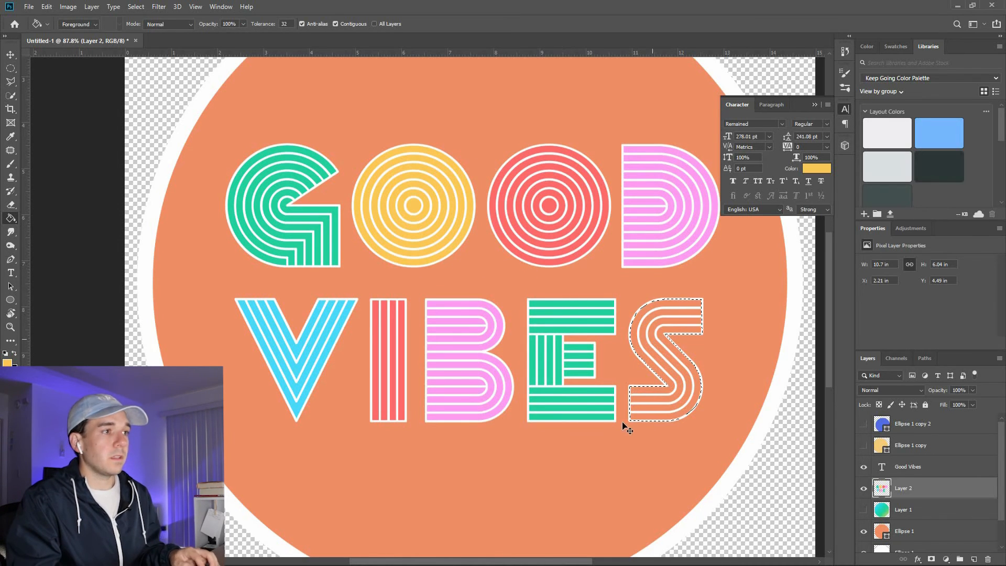
pyautogui.click(637, 408)
pyautogui.hotkey('ctrl', 'd')
pyautogui.scroll(-5, 459, 370)
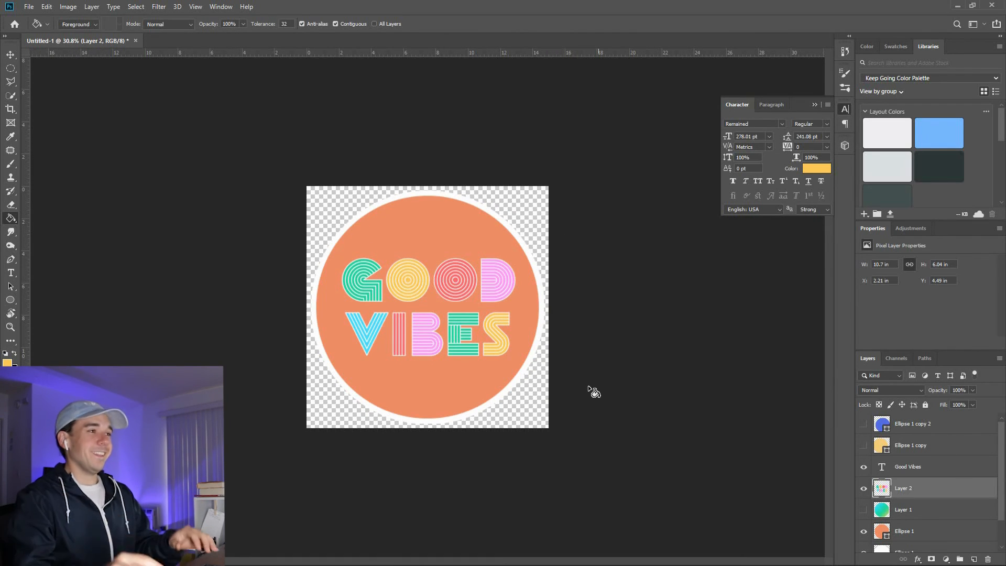
# Step: Duplicate the orange Ellipse 1 circle layer and set the copy's fill to green #1dd1a1, matching the E
pyautogui.press('v')
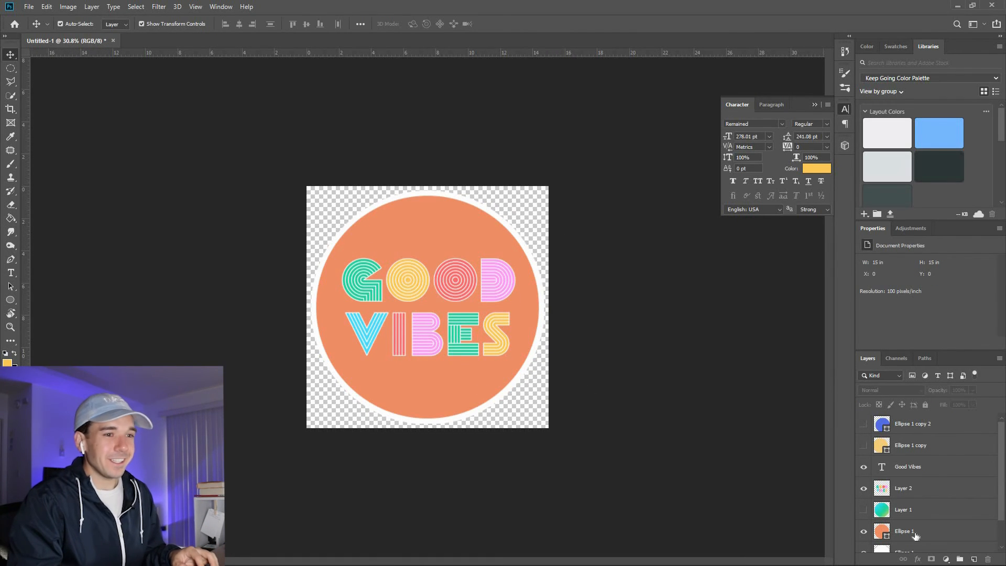
pyautogui.click(915, 532)
pyautogui.hotkey('ctrl', 'j')
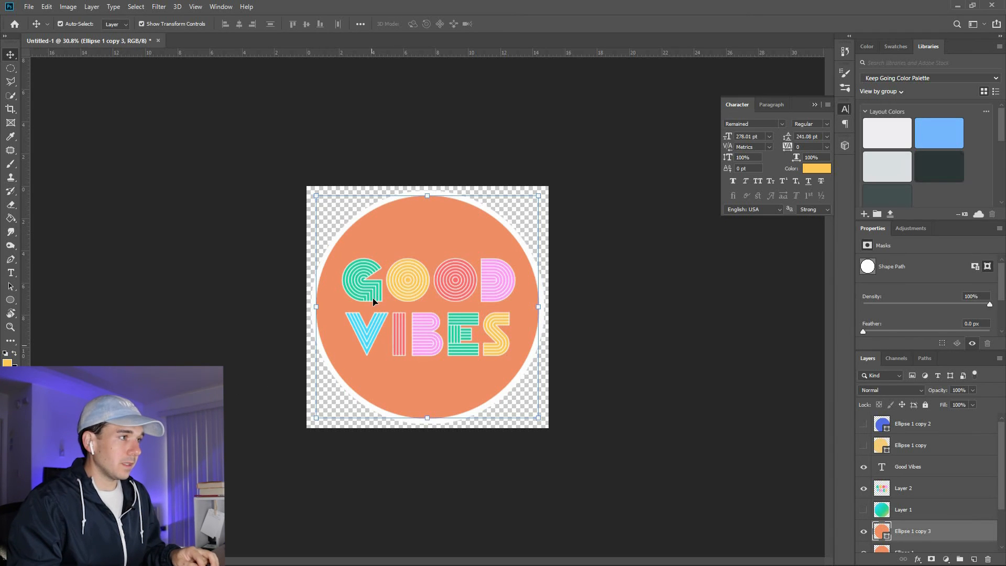
pyautogui.press('g')
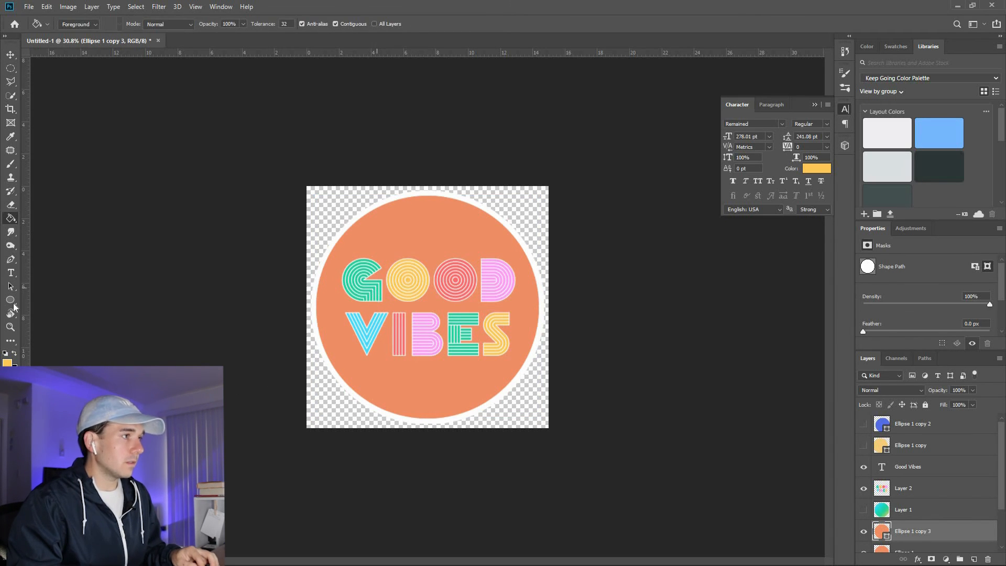
pyautogui.press('u')
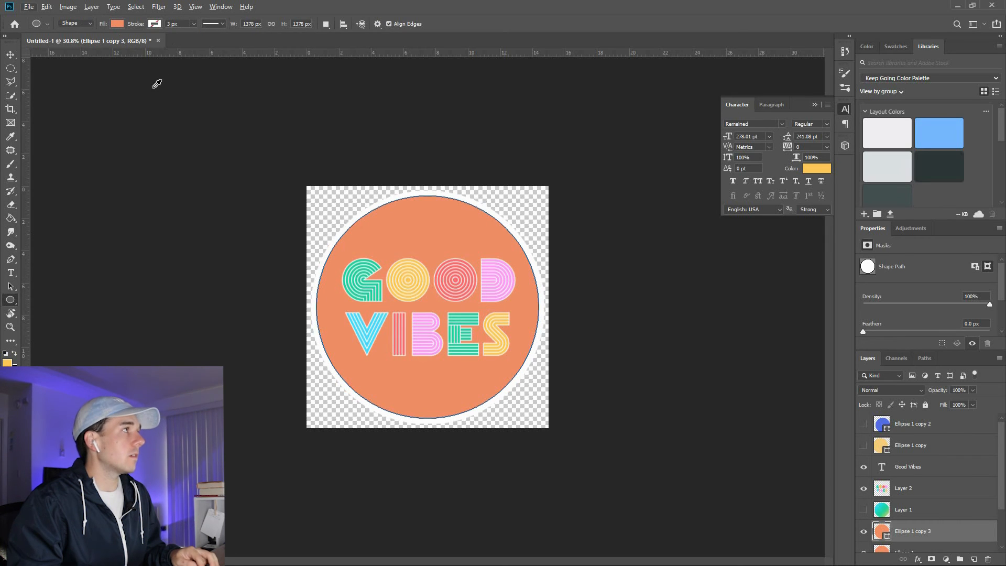
pyautogui.click(117, 23)
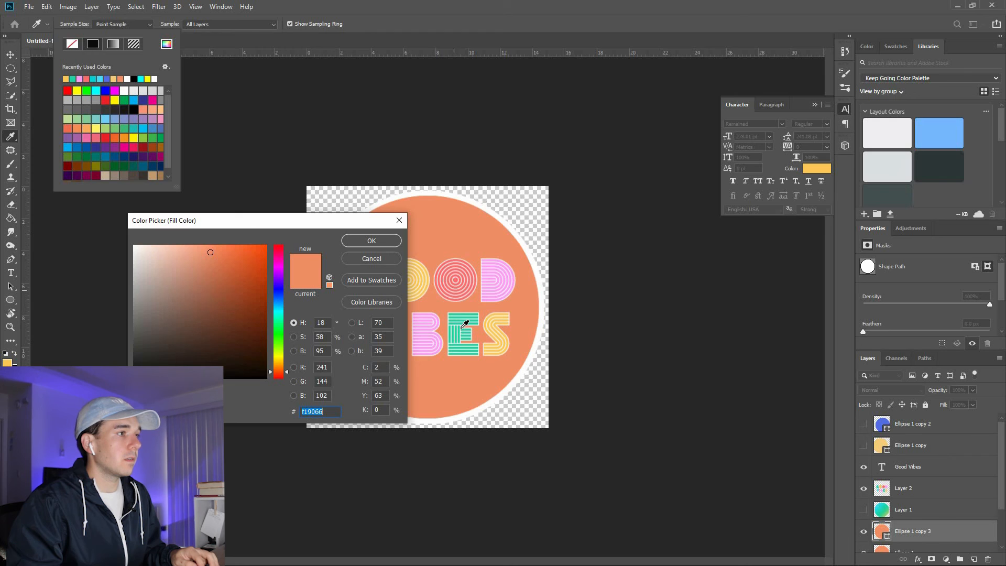
pyautogui.hotkey('ctrl', 'v')
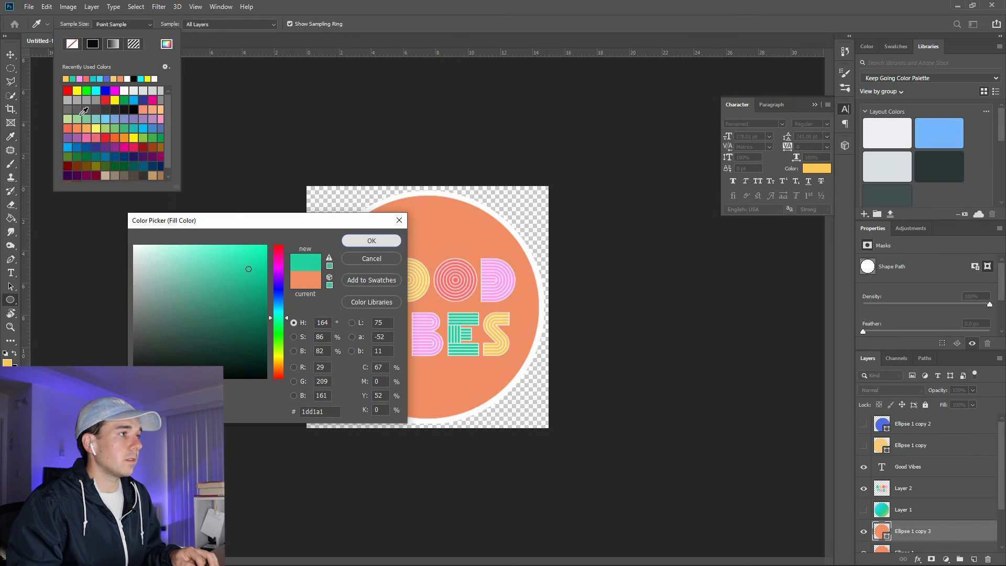
pyautogui.click(372, 241)
pyautogui.press('v')
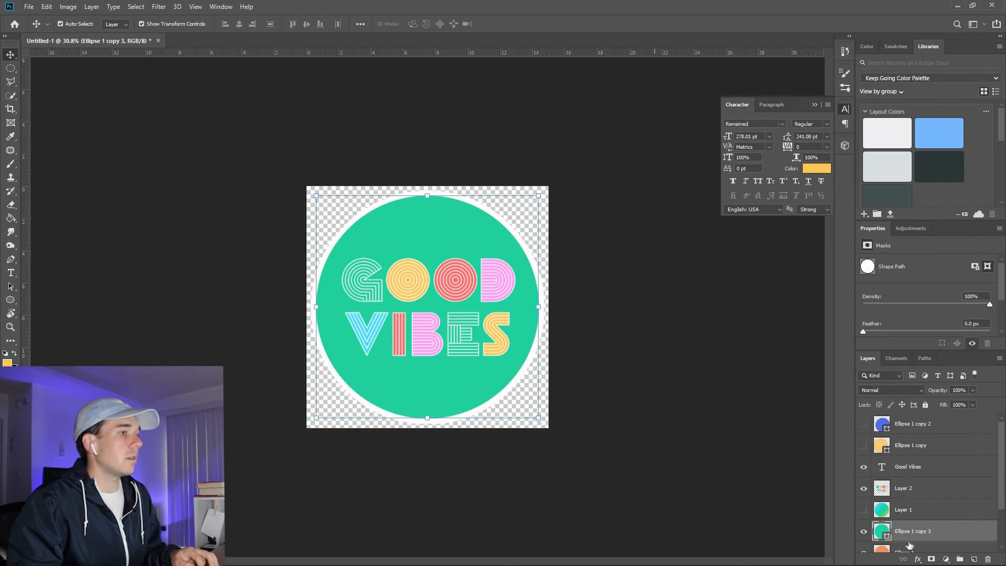
# Step: Add a layer mask to the green circle copy and choose the Hard Round brush
pyautogui.click(931, 559)
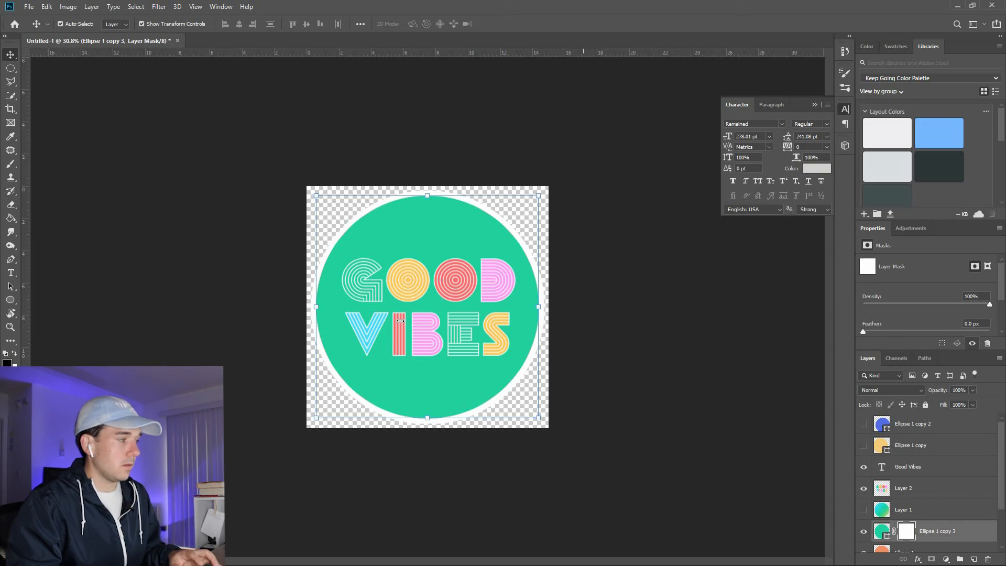
pyautogui.press('b')
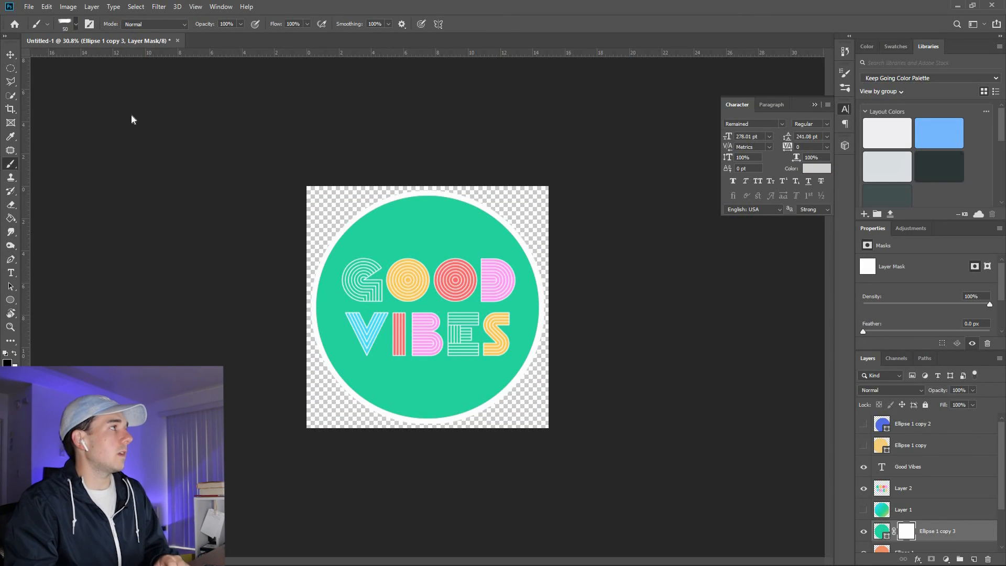
pyautogui.click(76, 25)
pyautogui.scroll(4, 130, 126)
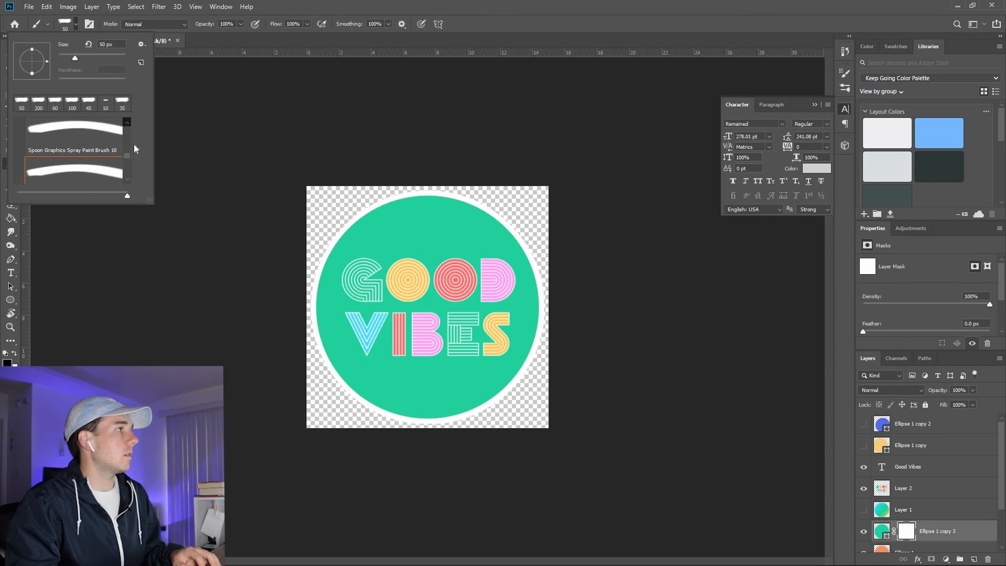
pyautogui.scroll(10, 128, 121)
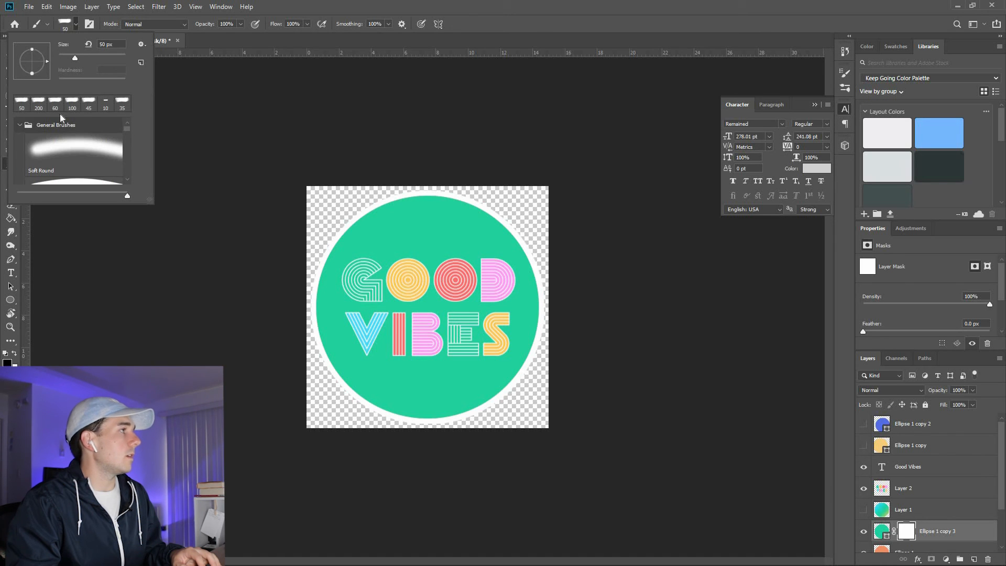
pyautogui.click(259, 402)
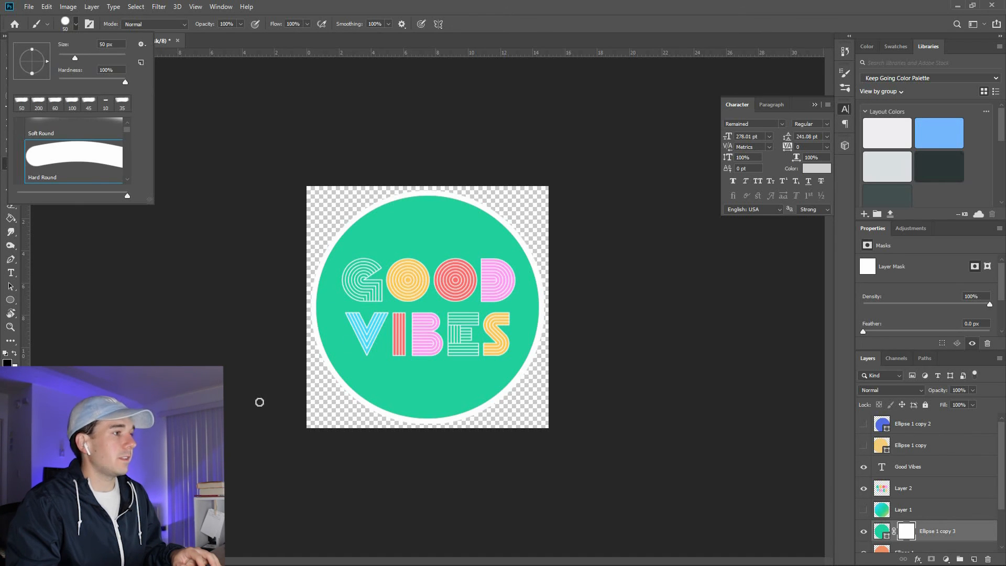
# Step: Enlarge the brush to 500 px and paint black on the mask, leaving only a green band below "Vibes"
pyautogui.press(']')
pyautogui.press(']')
pyautogui.press(']')
pyautogui.press(']')
pyautogui.press(']')
pyautogui.press(']')
pyautogui.press(']')
pyautogui.press(']')
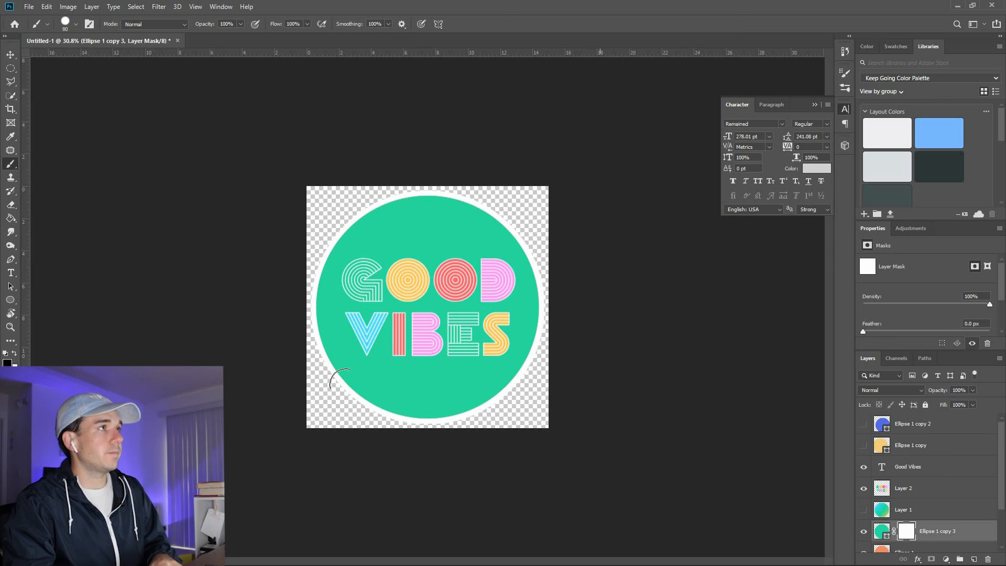
pyautogui.press(']')
pyautogui.press(']')
pyautogui.moveTo(313, 294); pyautogui.dragTo(498, 293)
pyautogui.moveTo(345, 253); pyautogui.dragTo(318, 248)
pyautogui.moveTo(556, 223); pyautogui.dragTo(379, 220)
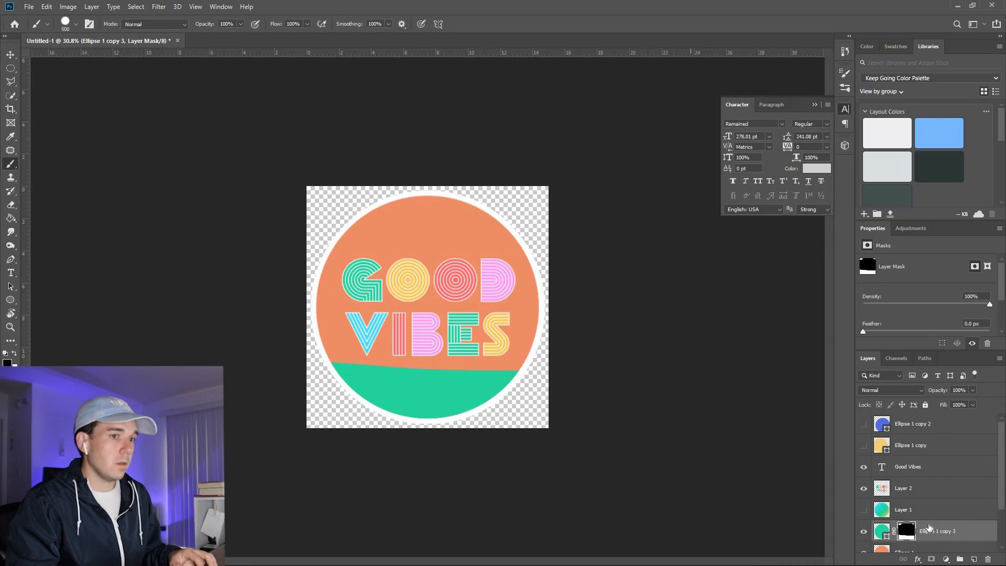
# Step: Duplicate the masked green layer and flip it both horizontally and vertically, forming a matching band above "Good"
pyautogui.hotkey('ctrl', 'j')
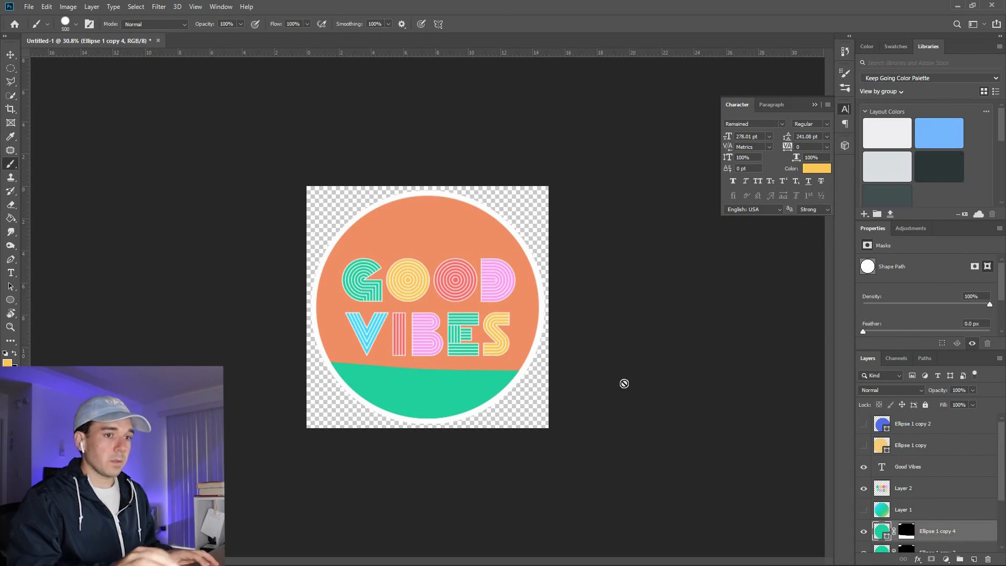
pyautogui.hotkey('ctrl', 't')
pyautogui.moveTo(584, 386); pyautogui.dragTo(321, 384)
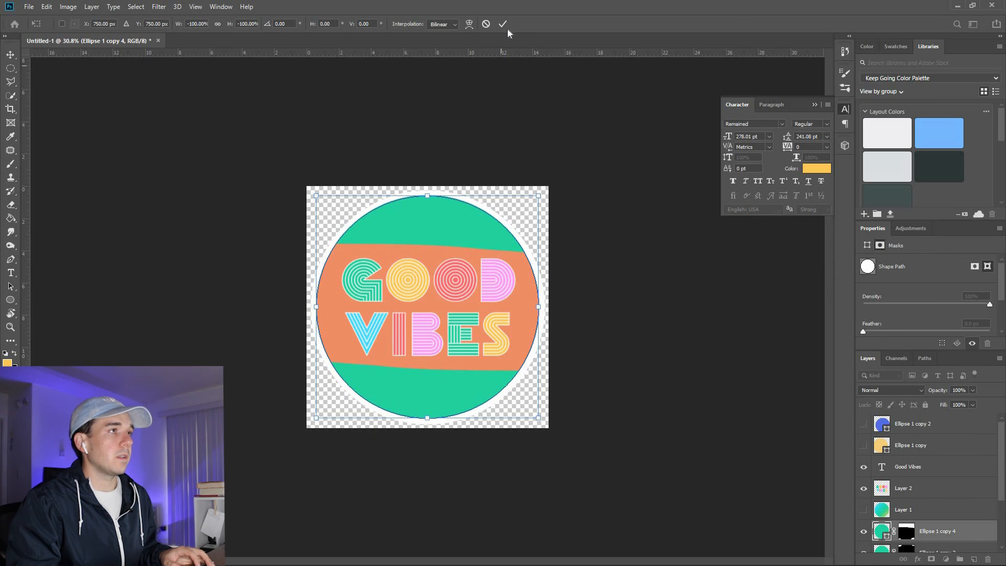
pyautogui.press('Return')
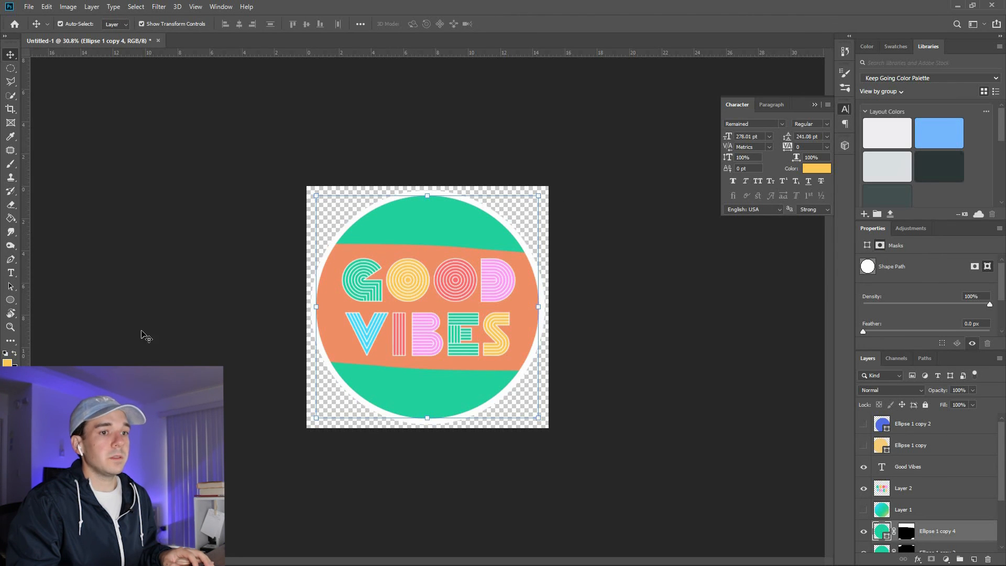
# Step: Try coral red, light grey and cyan fills on the upper band's shape layer
pyautogui.click(10, 300)
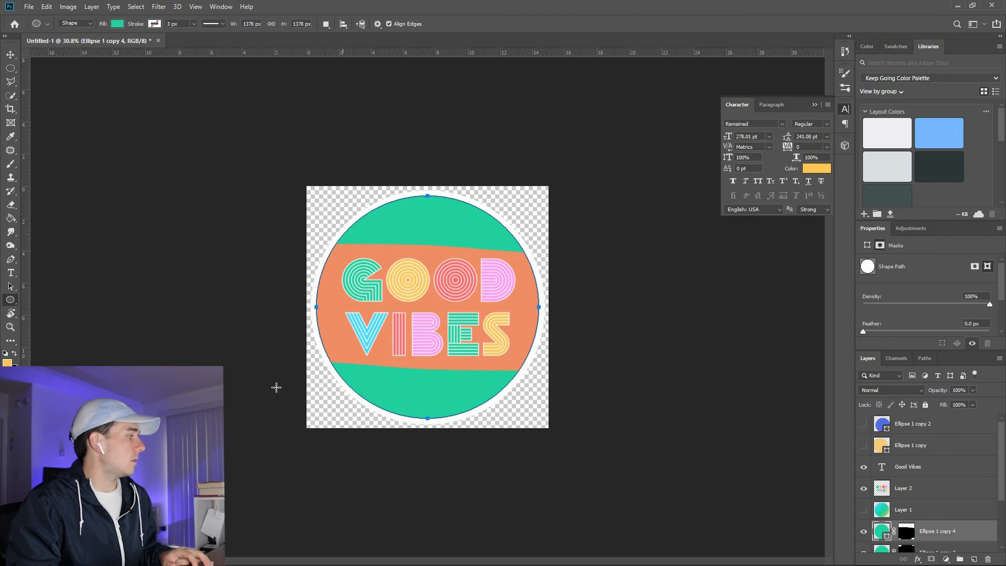
pyautogui.click(117, 24)
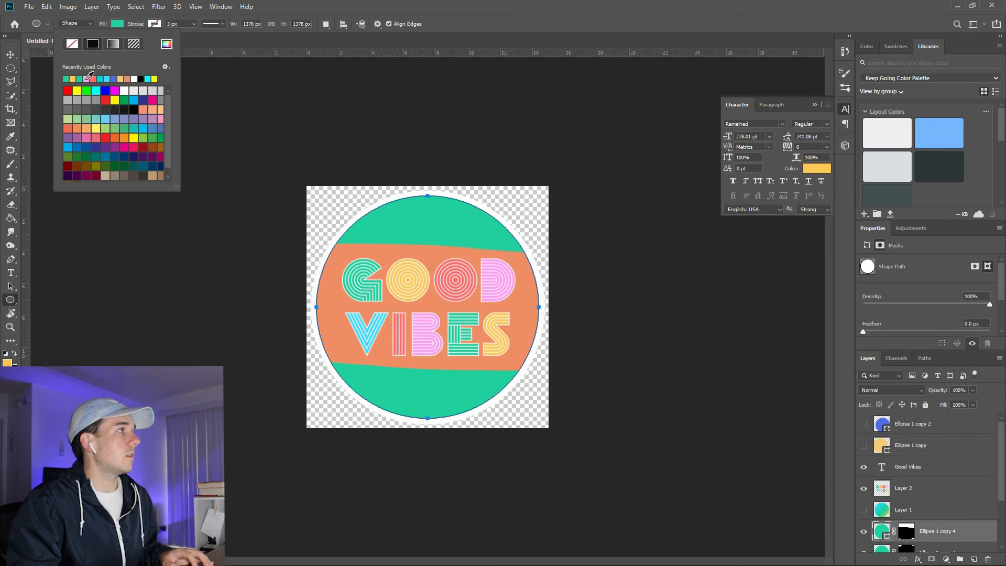
pyautogui.click(93, 79)
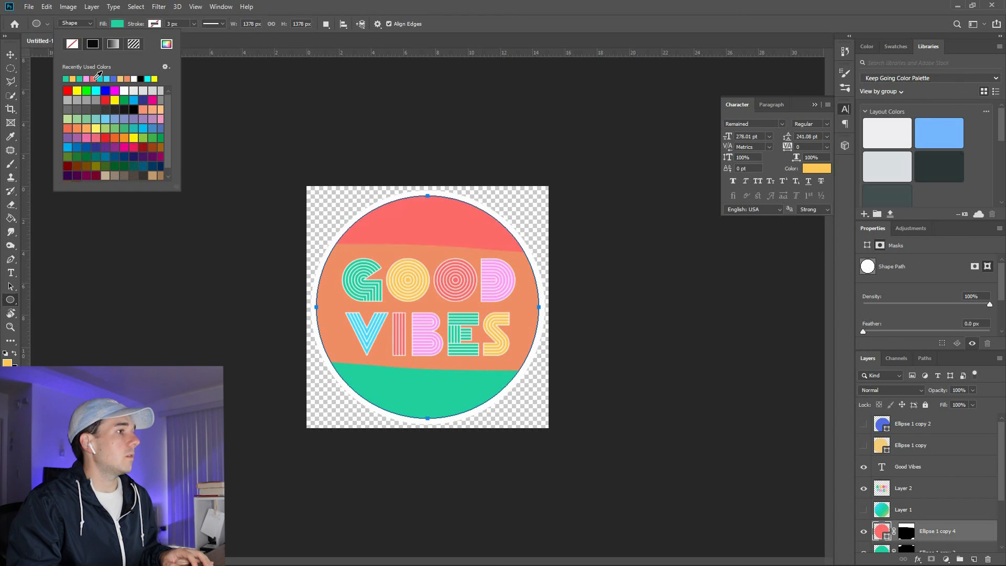
pyautogui.click(161, 90)
pyautogui.click(161, 91)
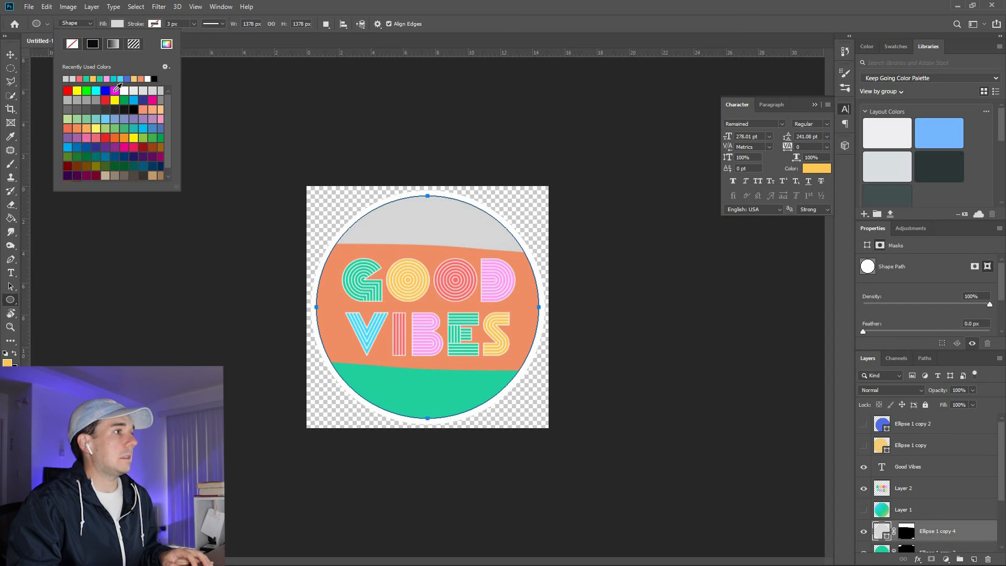
pyautogui.click(95, 92)
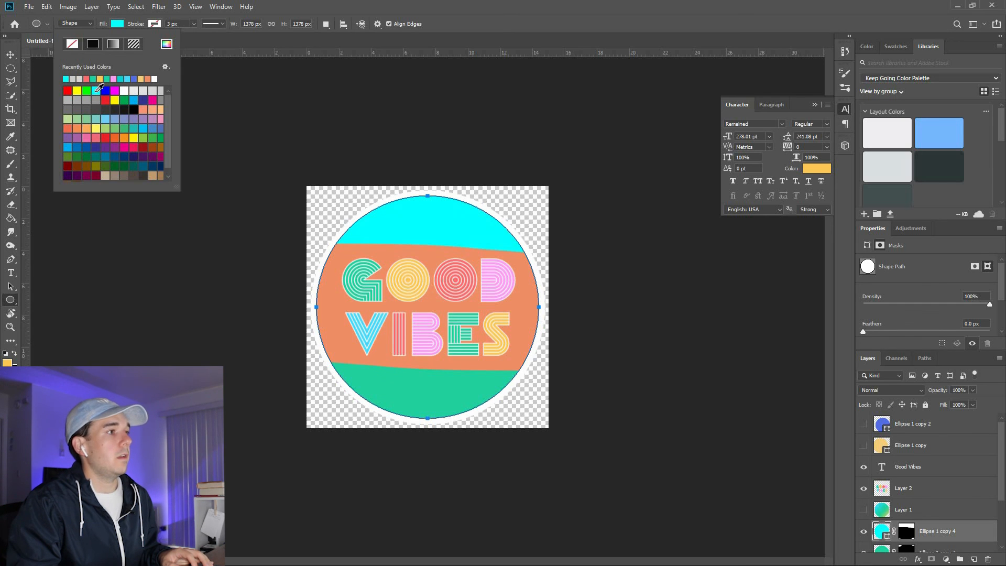
# Step: Delete both masked band layers, Ellipse 1 copy 4 and Ellipse 1 copy 3
pyautogui.press('v')
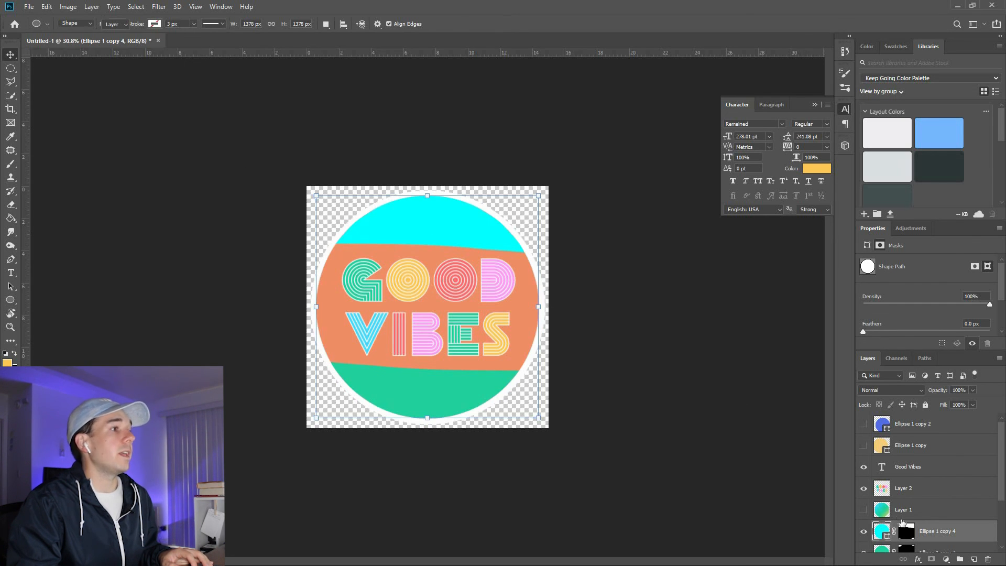
pyautogui.scroll(-1, 917, 522)
pyautogui.keyDown('ctrl'); pyautogui.click(938, 531); pyautogui.keyUp('ctrl')
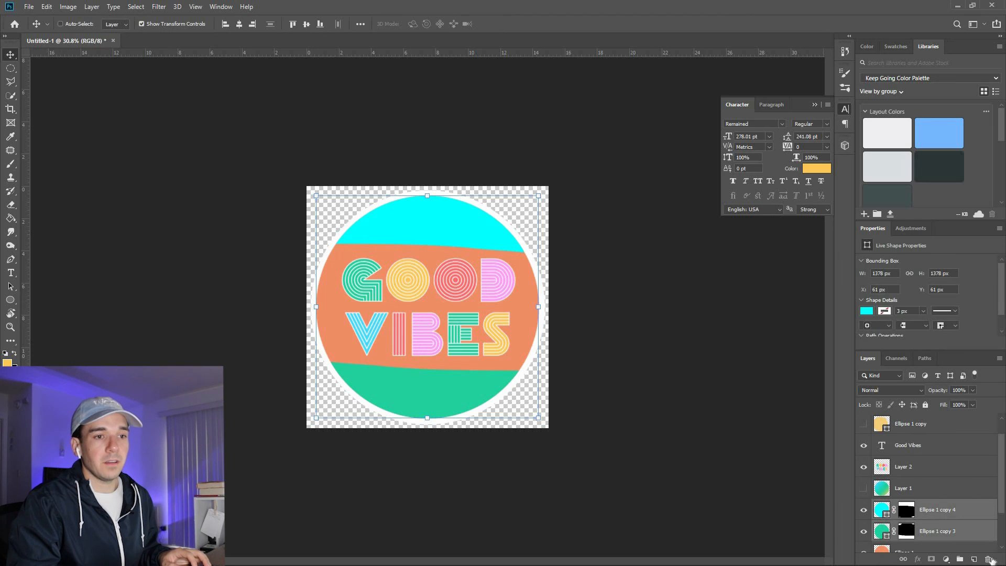
pyautogui.click(988, 560)
pyautogui.press('Return')
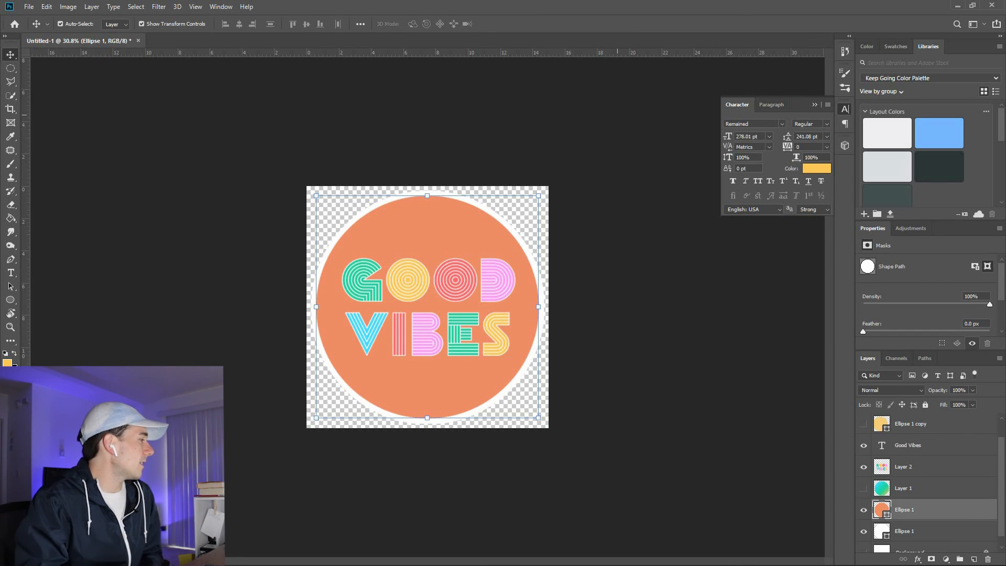
pyautogui.moveTo(395, 133); pyautogui.dragTo(460, 127)
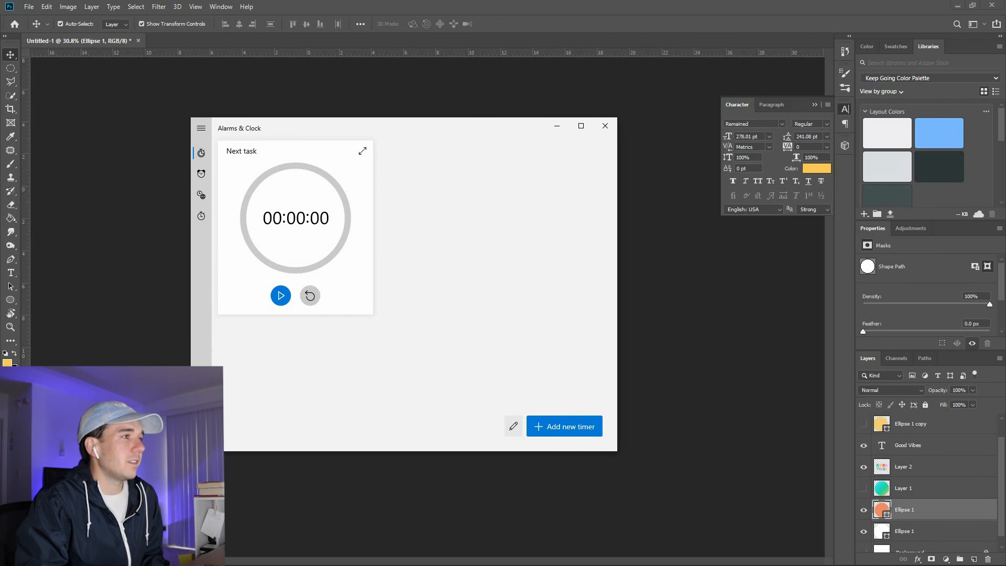
pyautogui.click(713, 286)
pyautogui.click(716, 303)
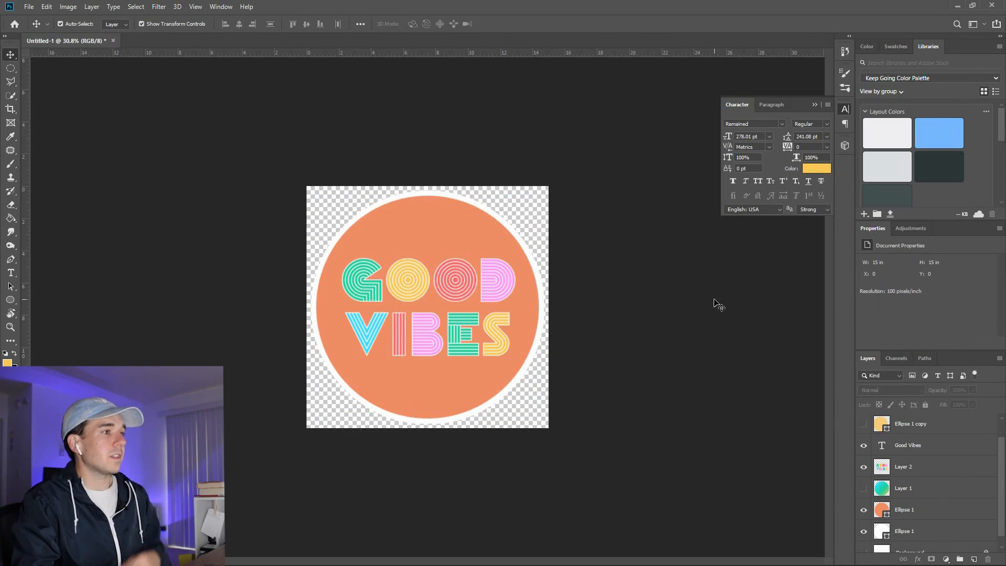